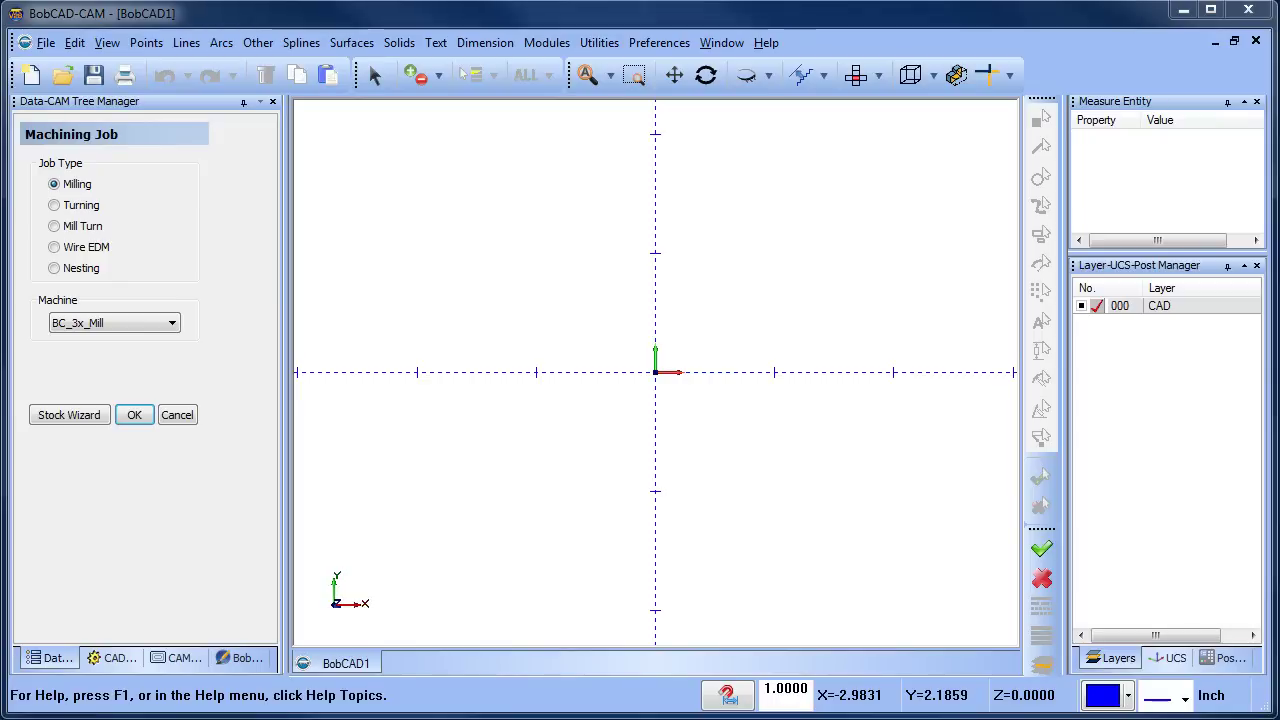
Draw a rectangle 7 long by 6.5 wide.
click(258, 43)
click(266, 63)
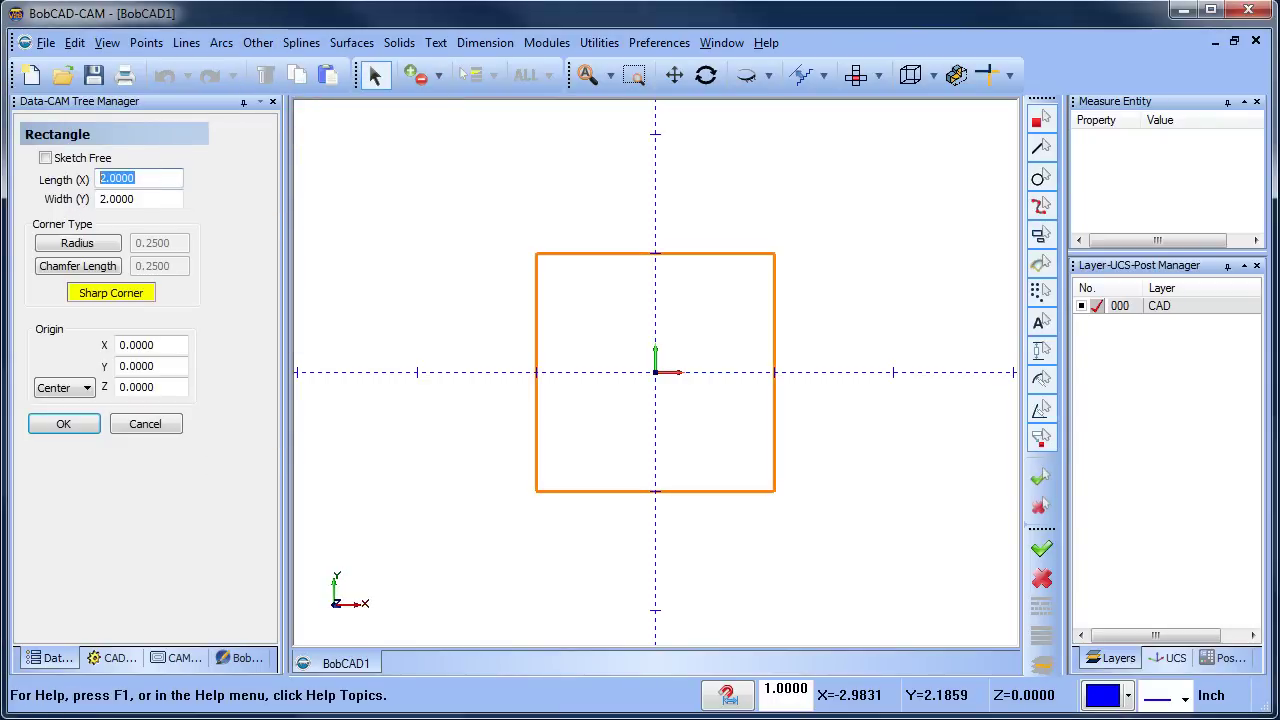
text(7)
key(Tab)
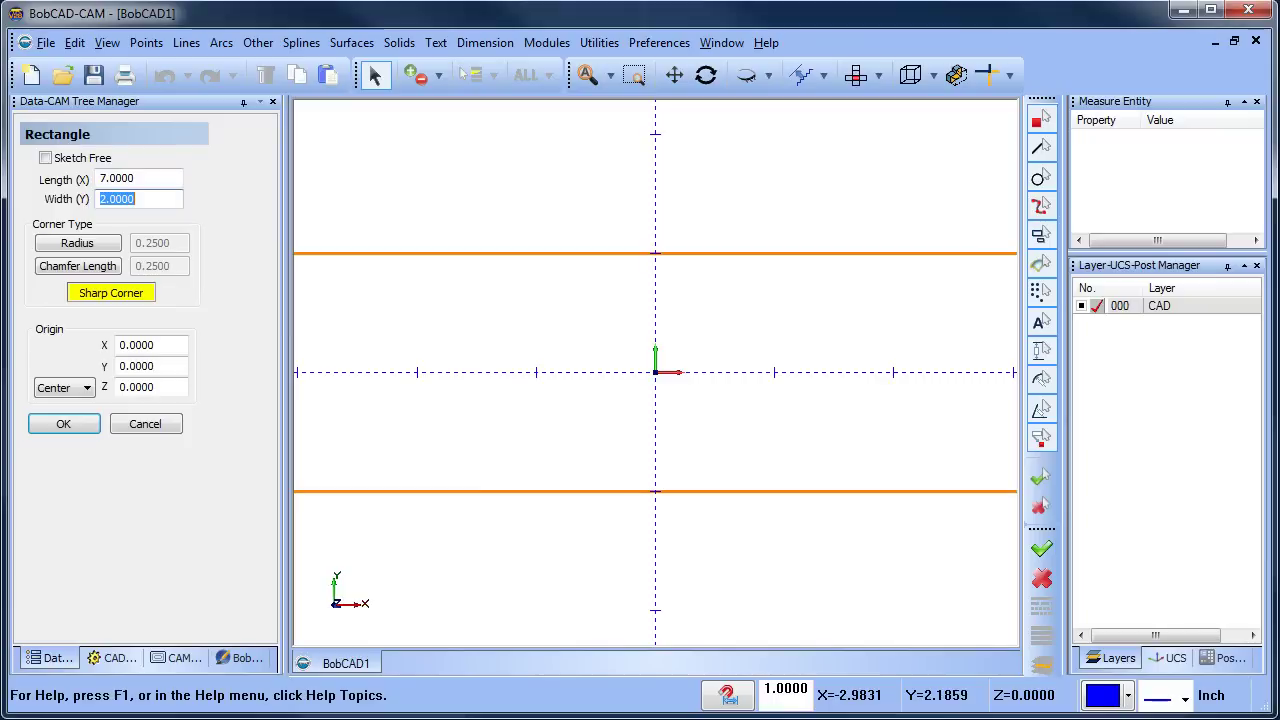
text(6.5)
key(Tab)
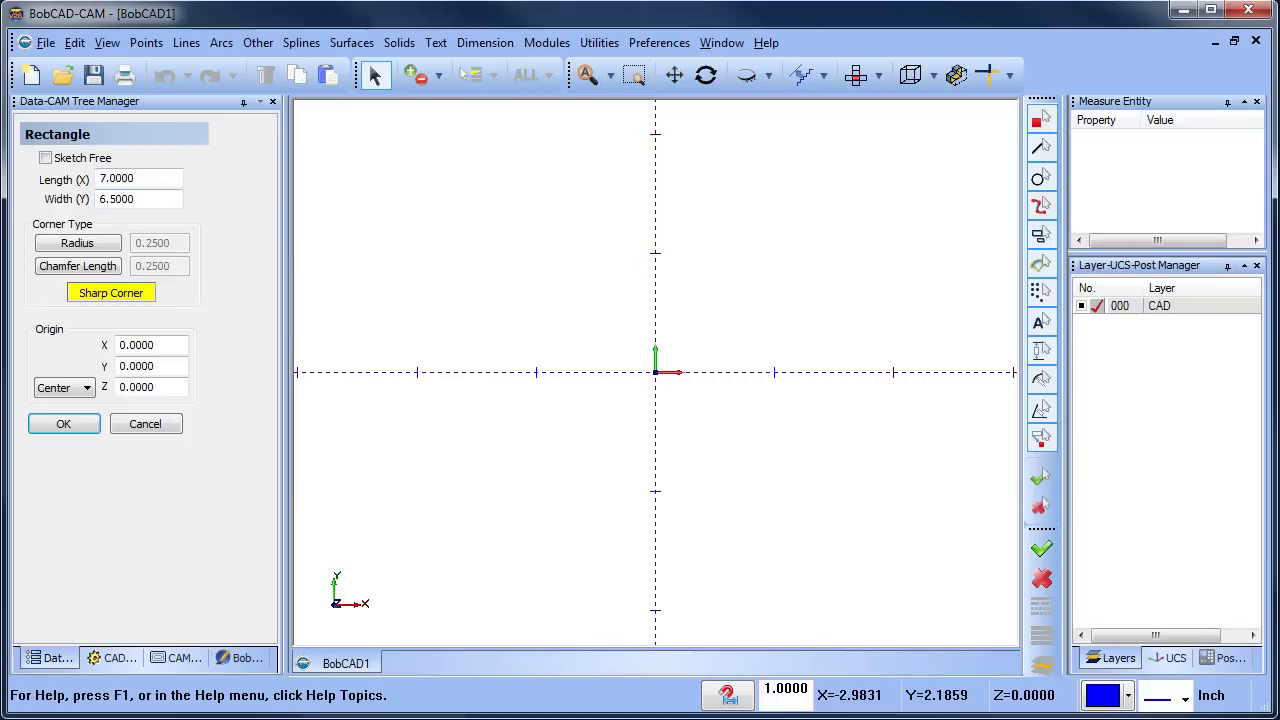
click(69, 423)
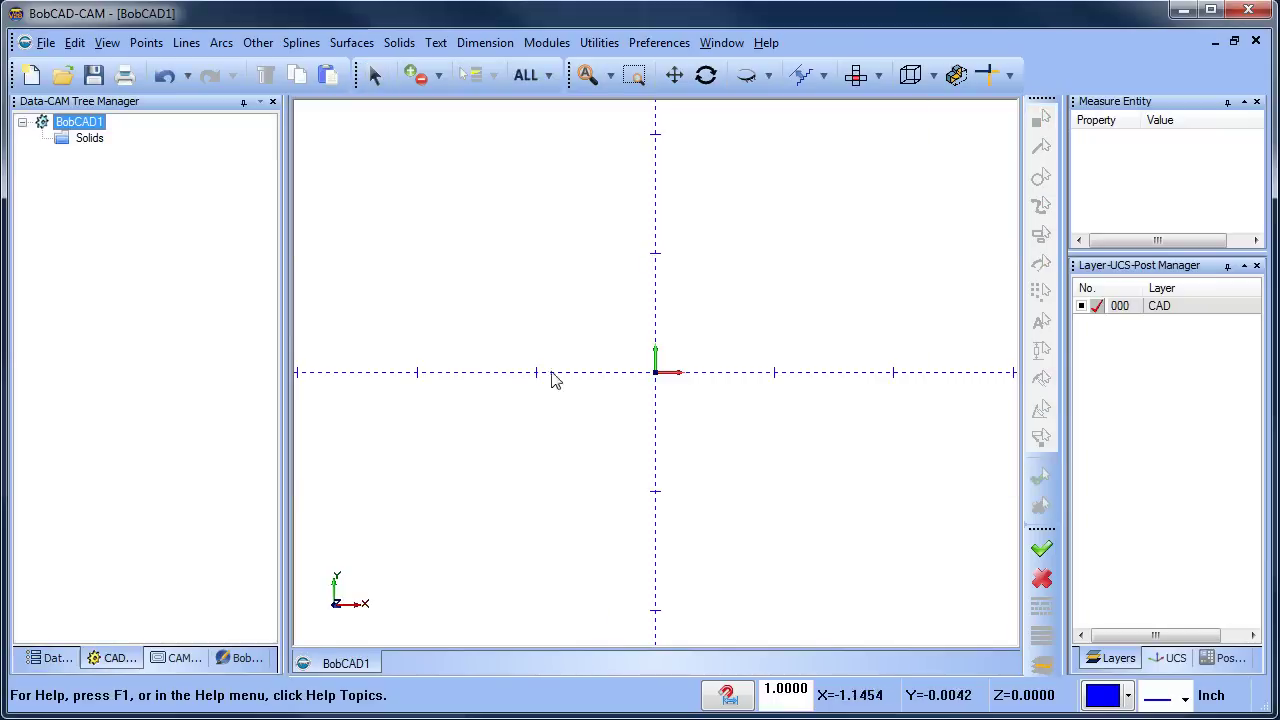
scroll(603, 380, down, 3)
scroll(640, 399, up, 1)
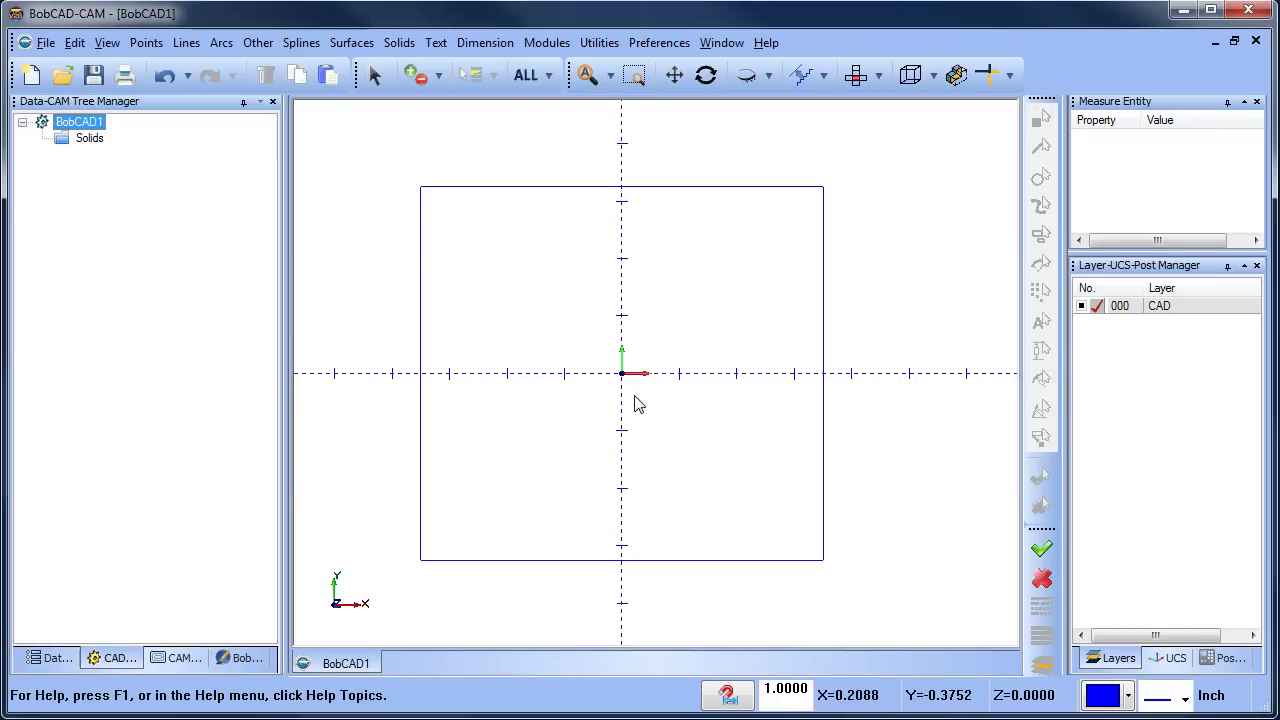
Undo that rectangle and redraw it at 7 by 5.5.
click(165, 75)
click(221, 43)
click(300, 83)
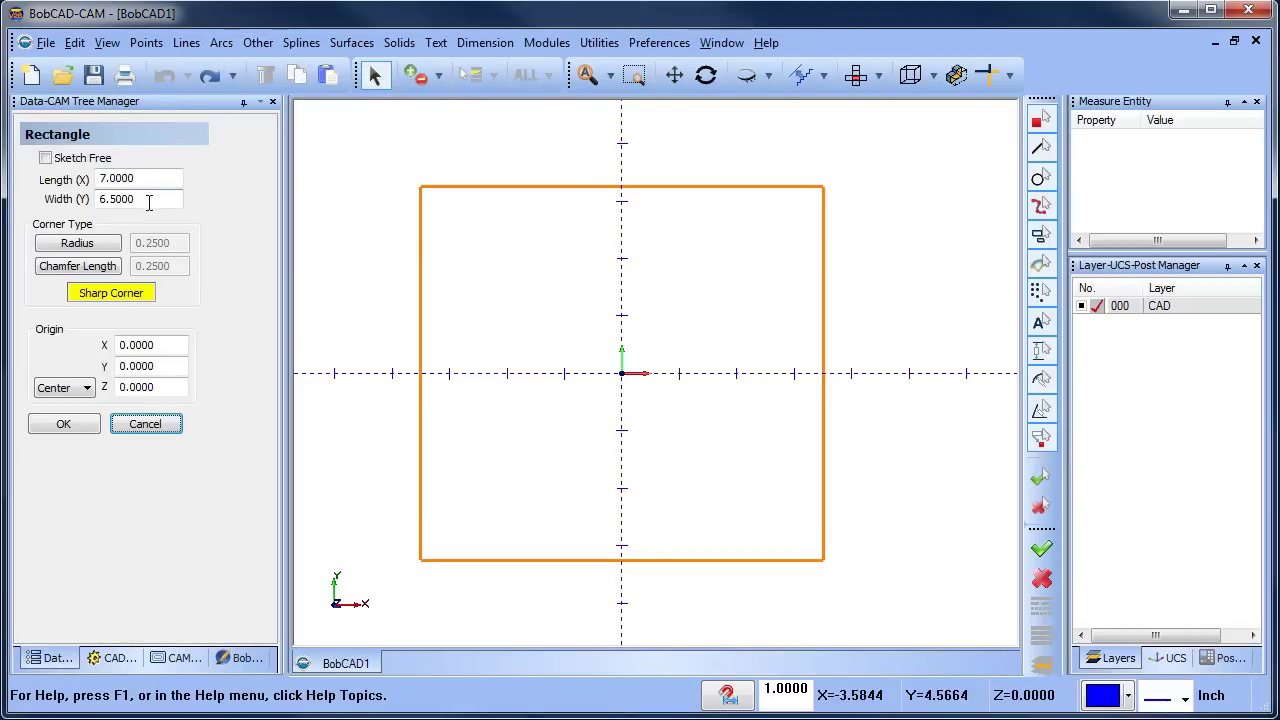
drag(148, 199, 15, 199)
text(5.5)
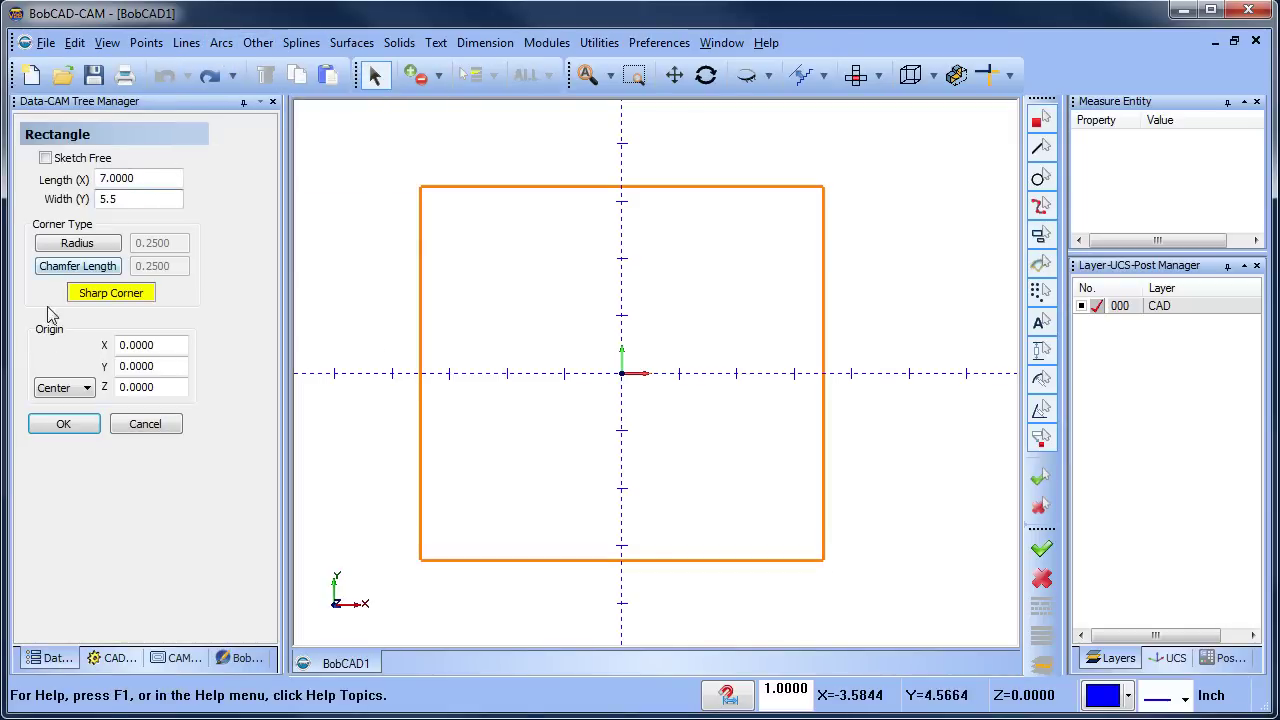
click(63, 424)
click(145, 424)
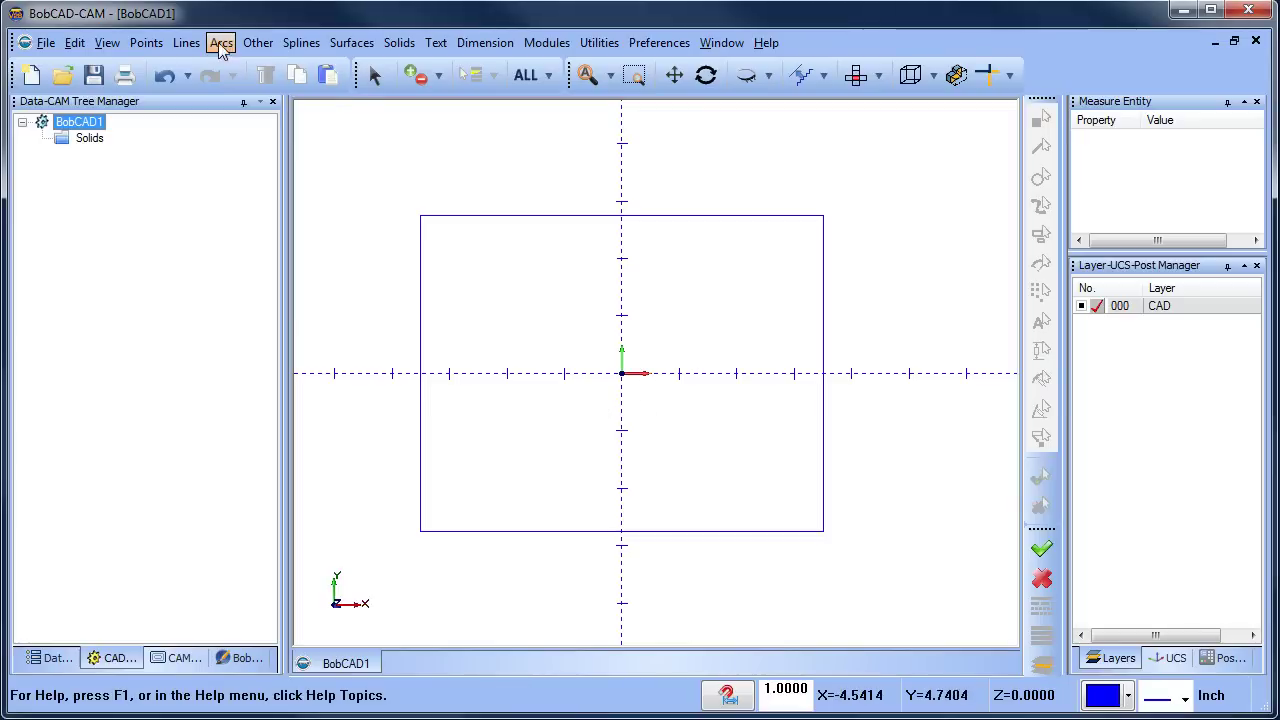
Confirm the part display settings and hide the X-Y axis lines.
click(656, 43)
click(686, 106)
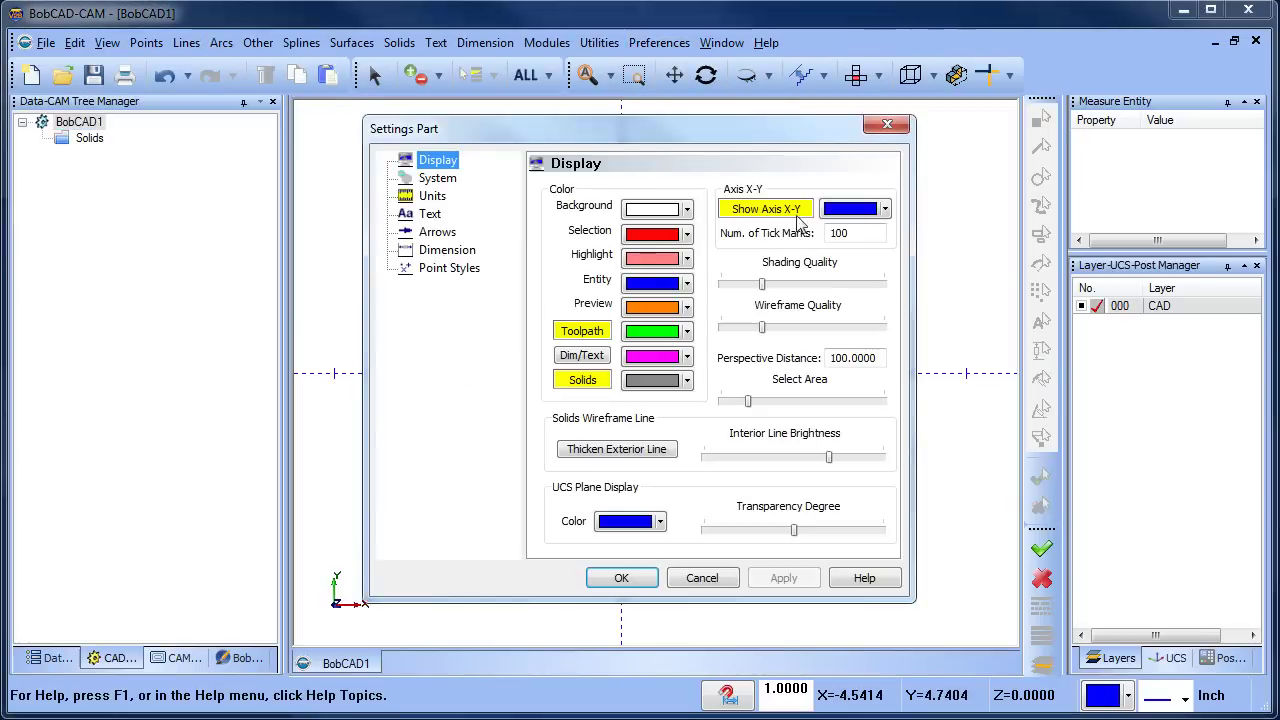
click(634, 580)
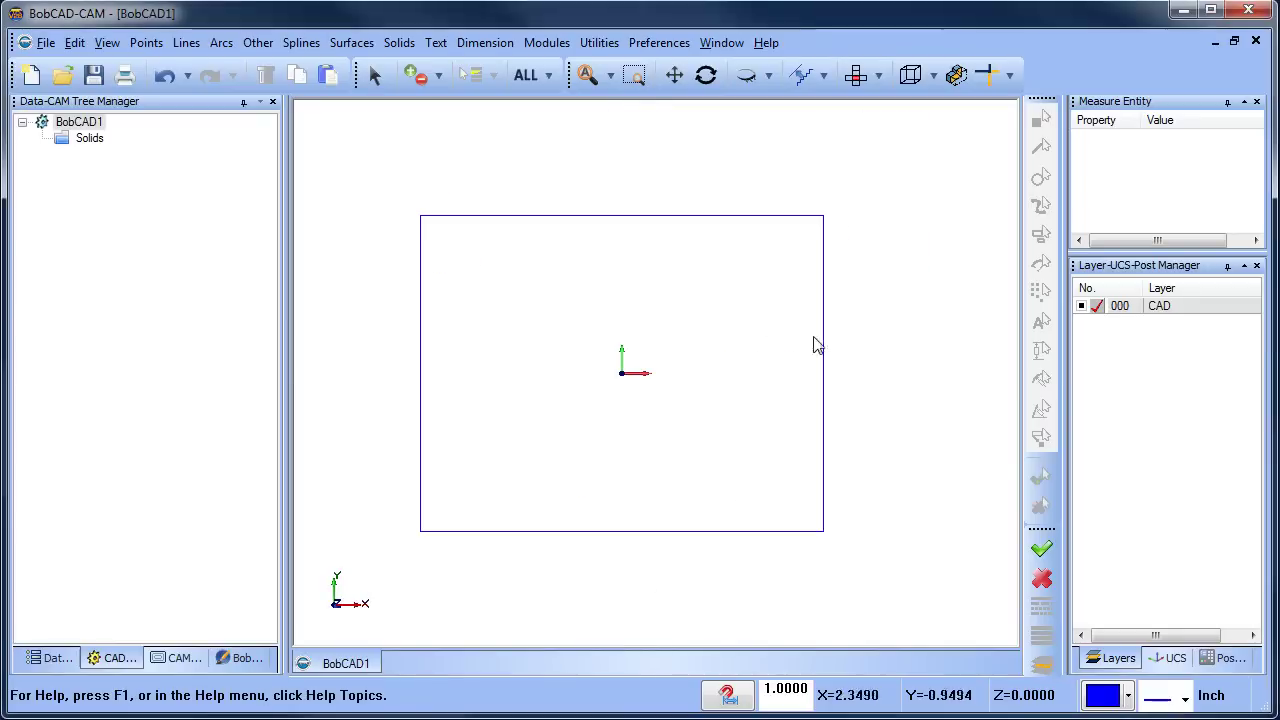
click(801, 75)
Create a circle of radius 1.5 at the origin from centre coordinates.
click(221, 43)
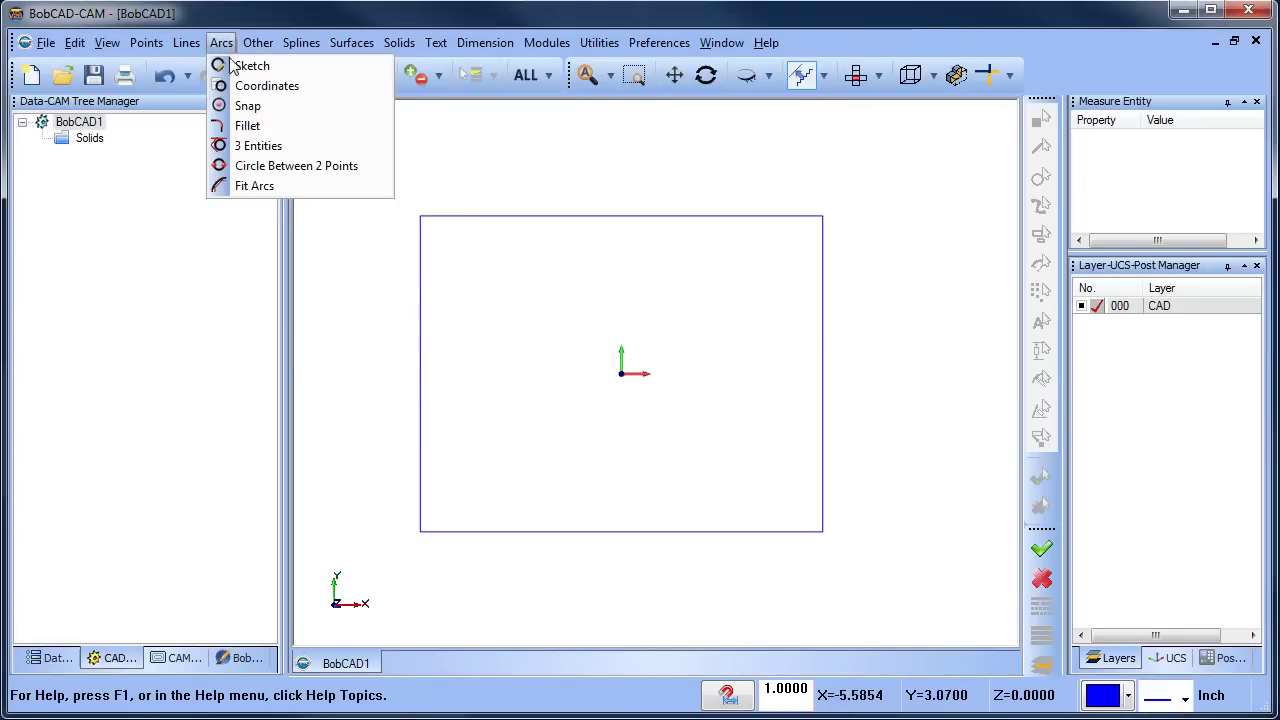
click(266, 83)
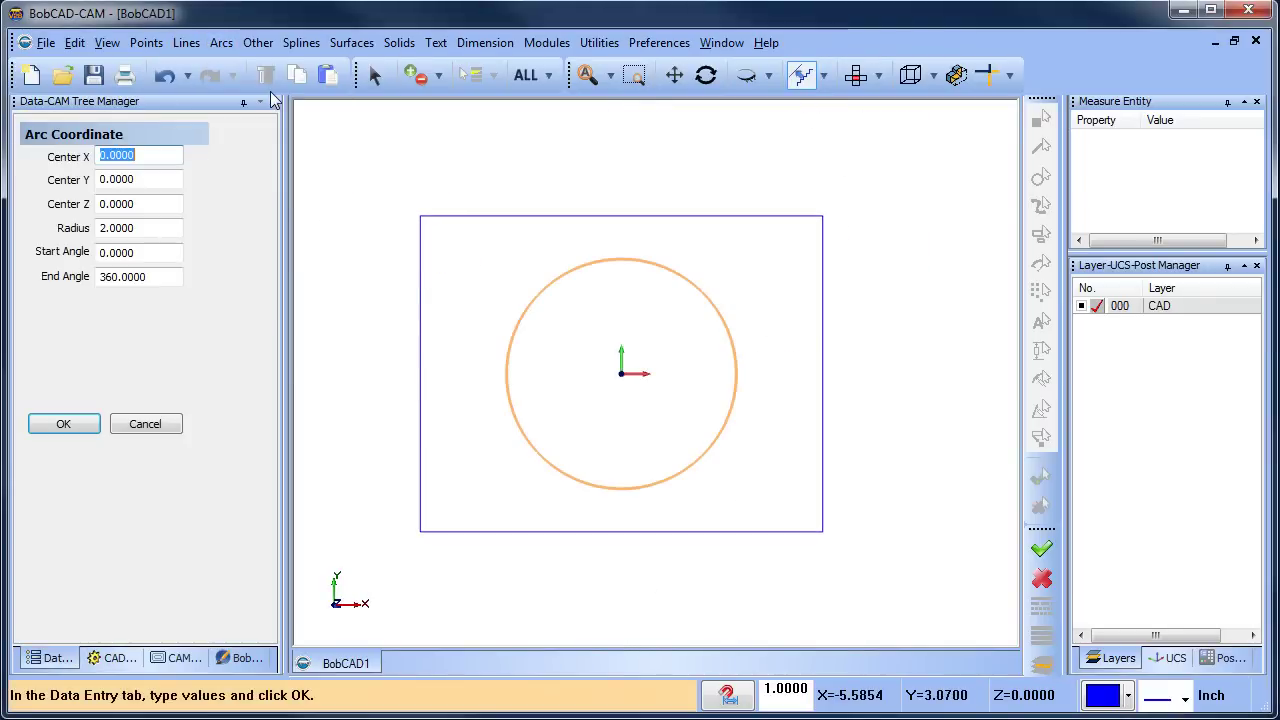
click(137, 230)
text(1.5)
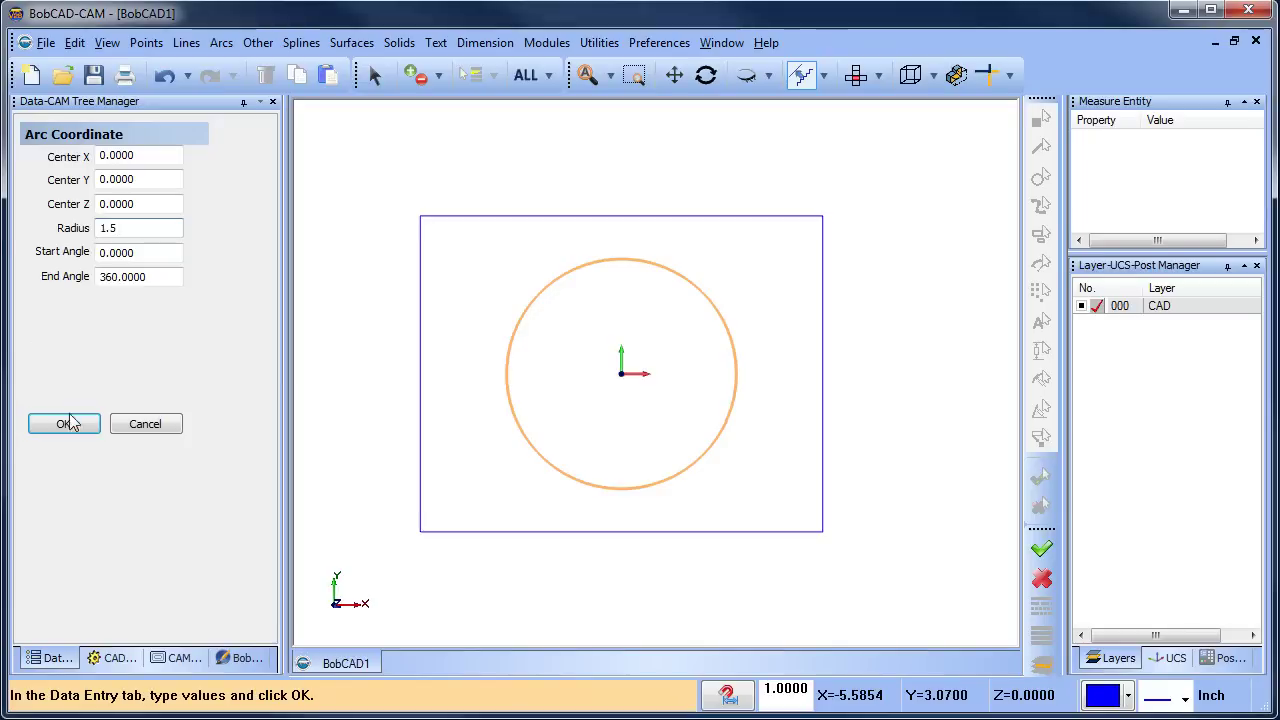
click(64, 424)
click(140, 428)
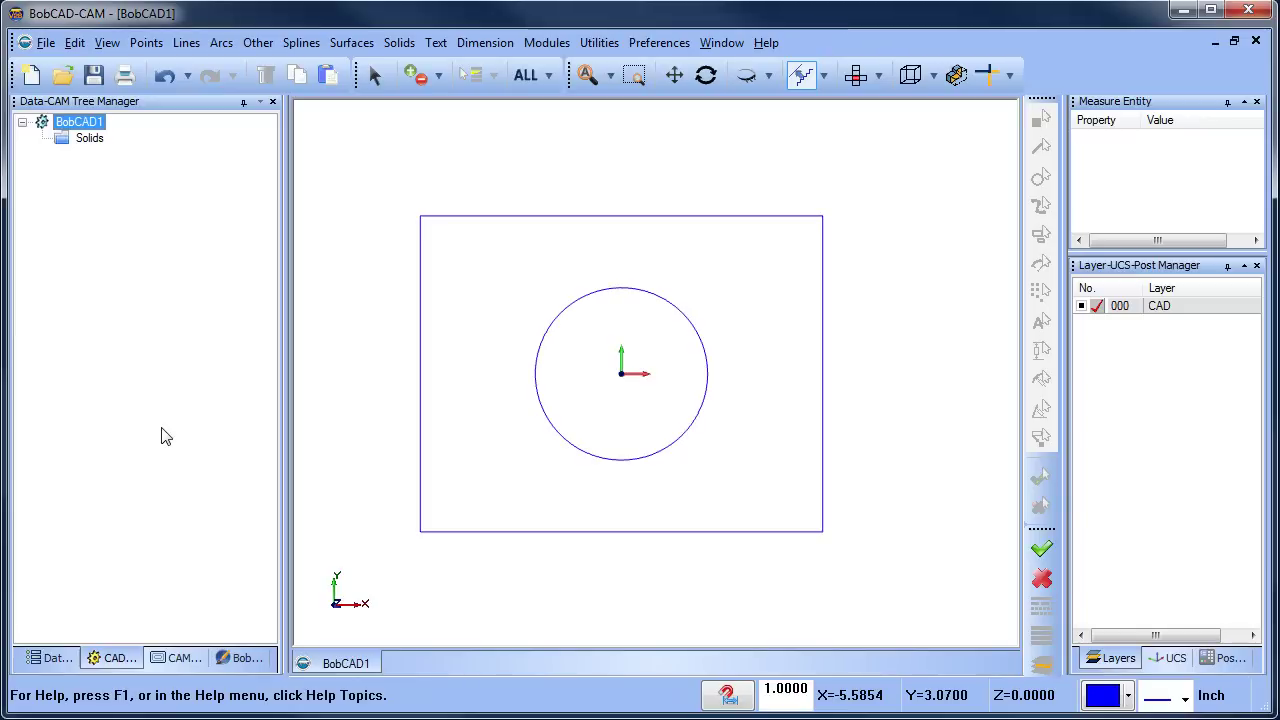
click(257, 42)
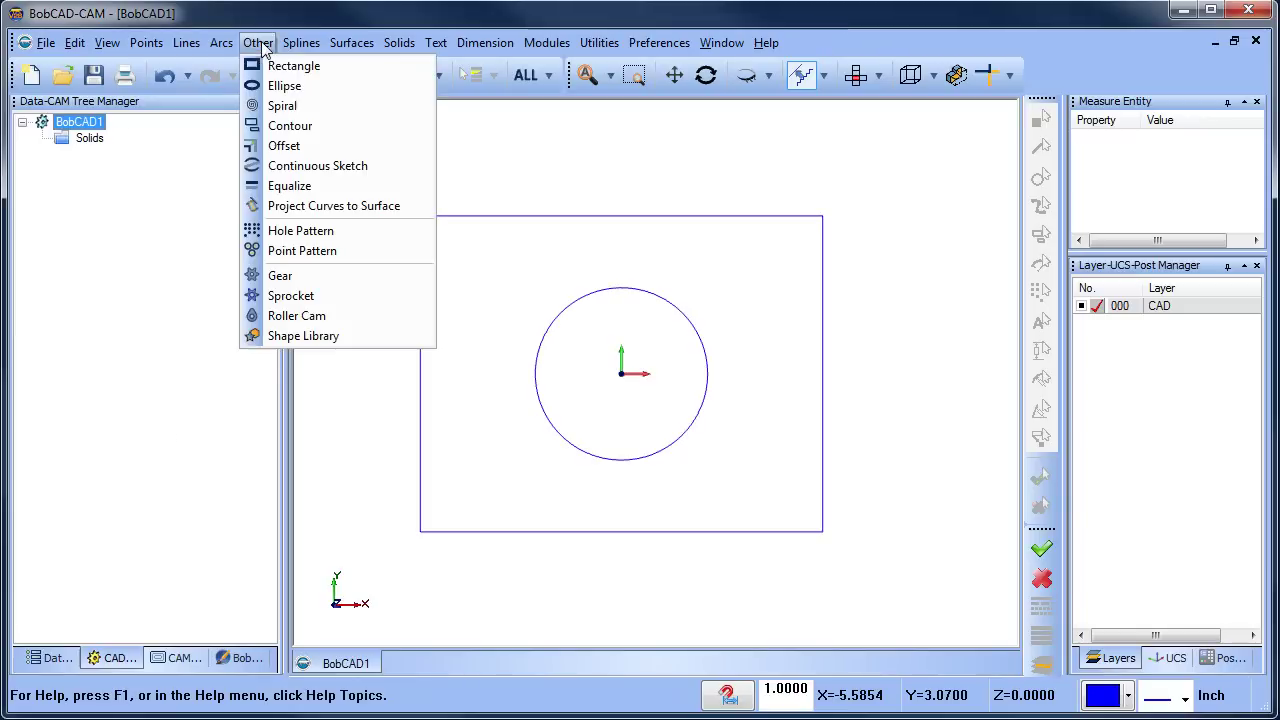
Offset the rectangle chain by 0.5 to its inner (right) side.
click(320, 146)
double_click(150, 183)
text(0.5)
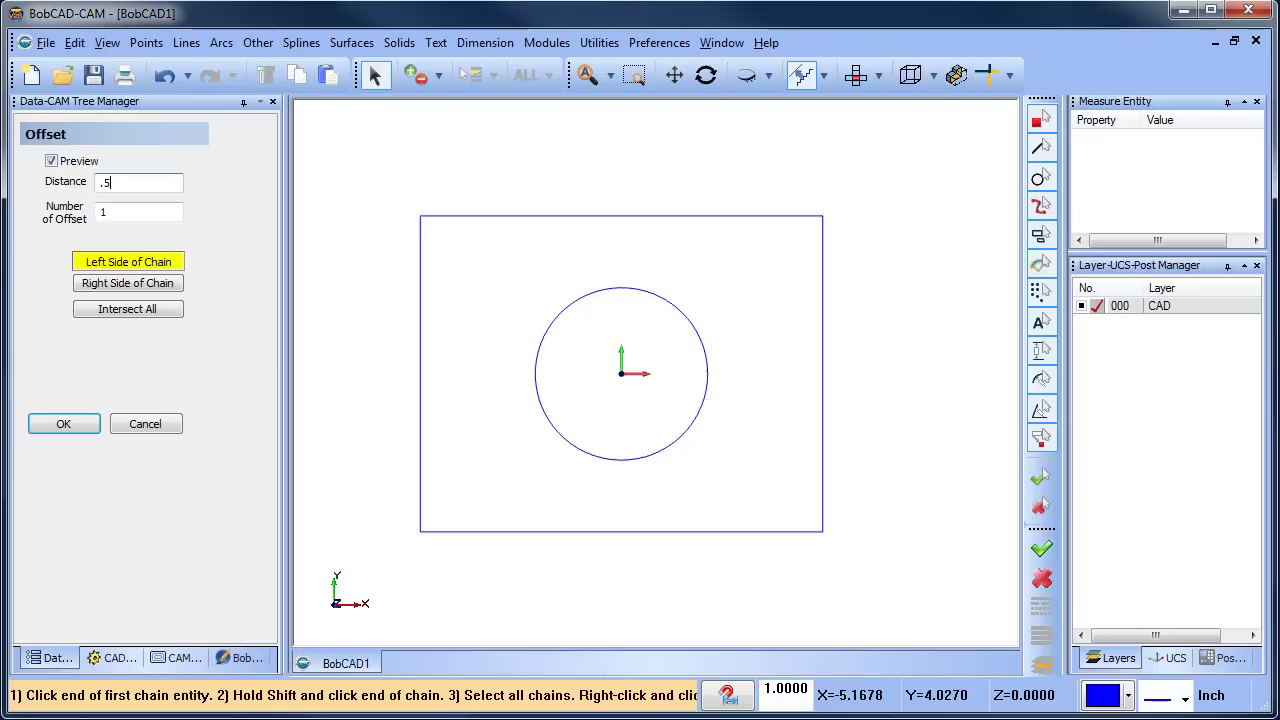
key(Tab)
click(422, 252)
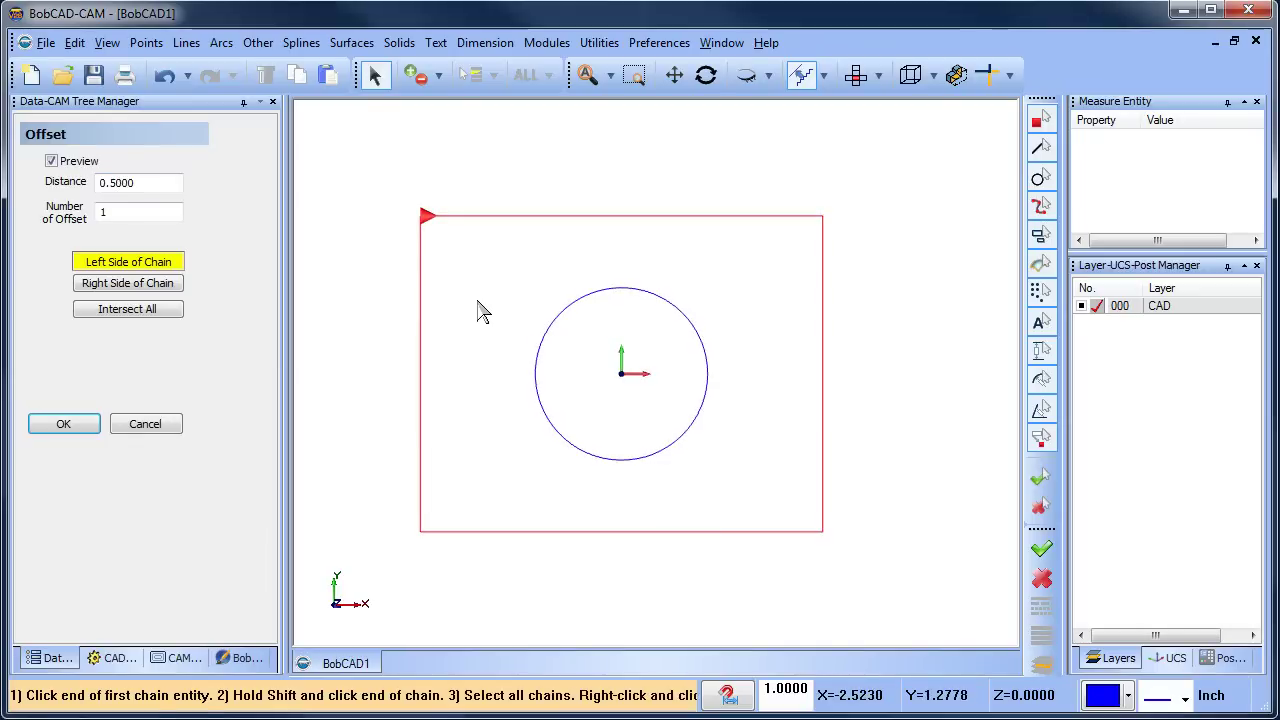
click(148, 287)
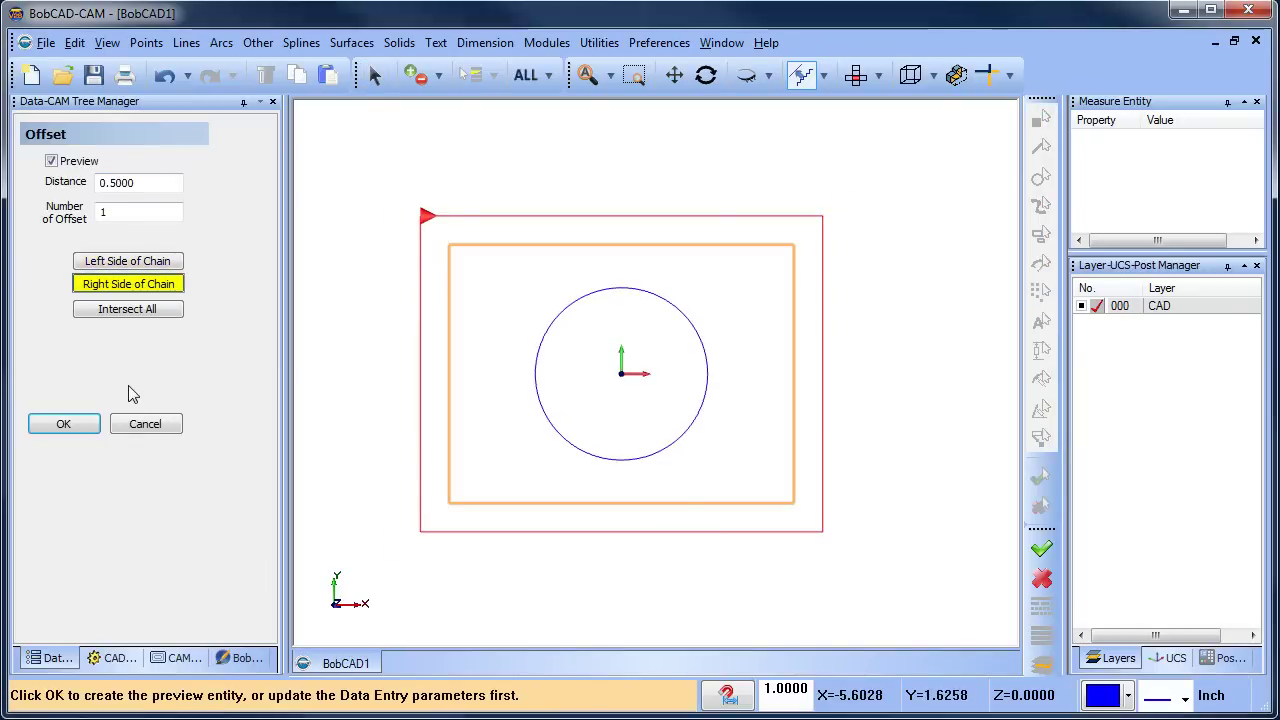
click(85, 424)
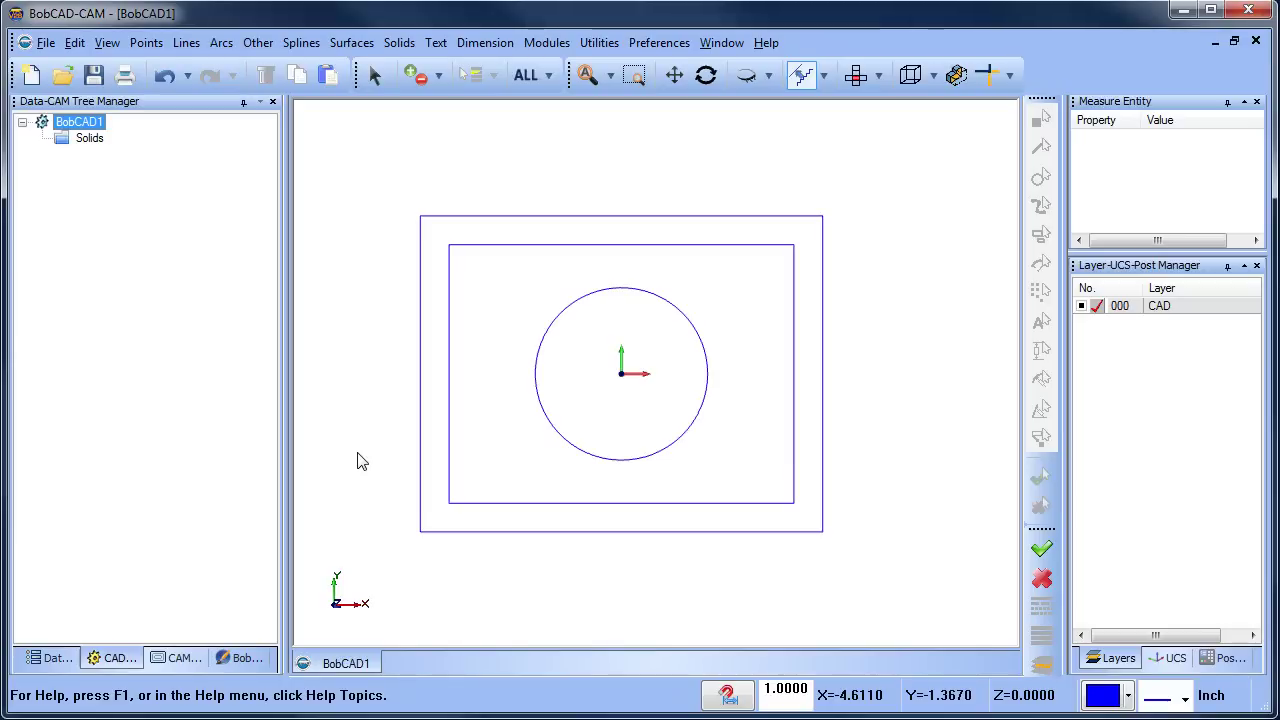
Snap radius 0.5 circles to the inner rectangle's top-left, bottom-left, bottom-right and top-right corners.
click(221, 42)
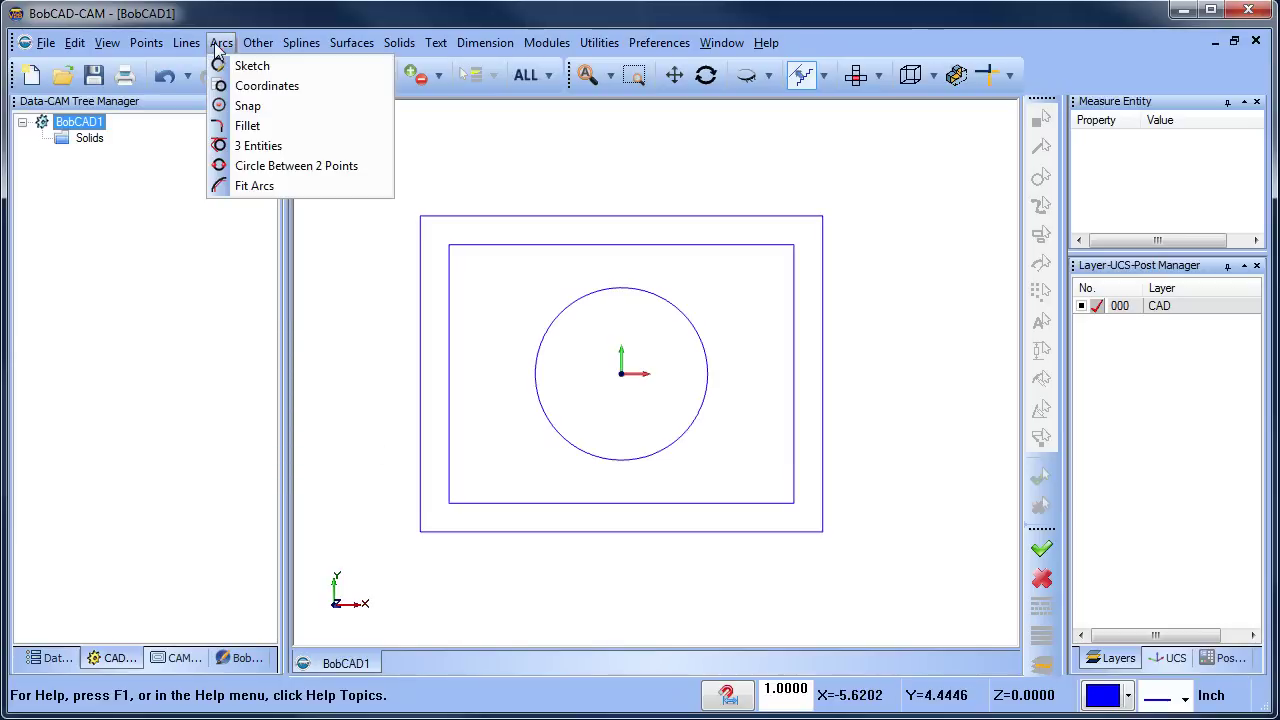
click(276, 112)
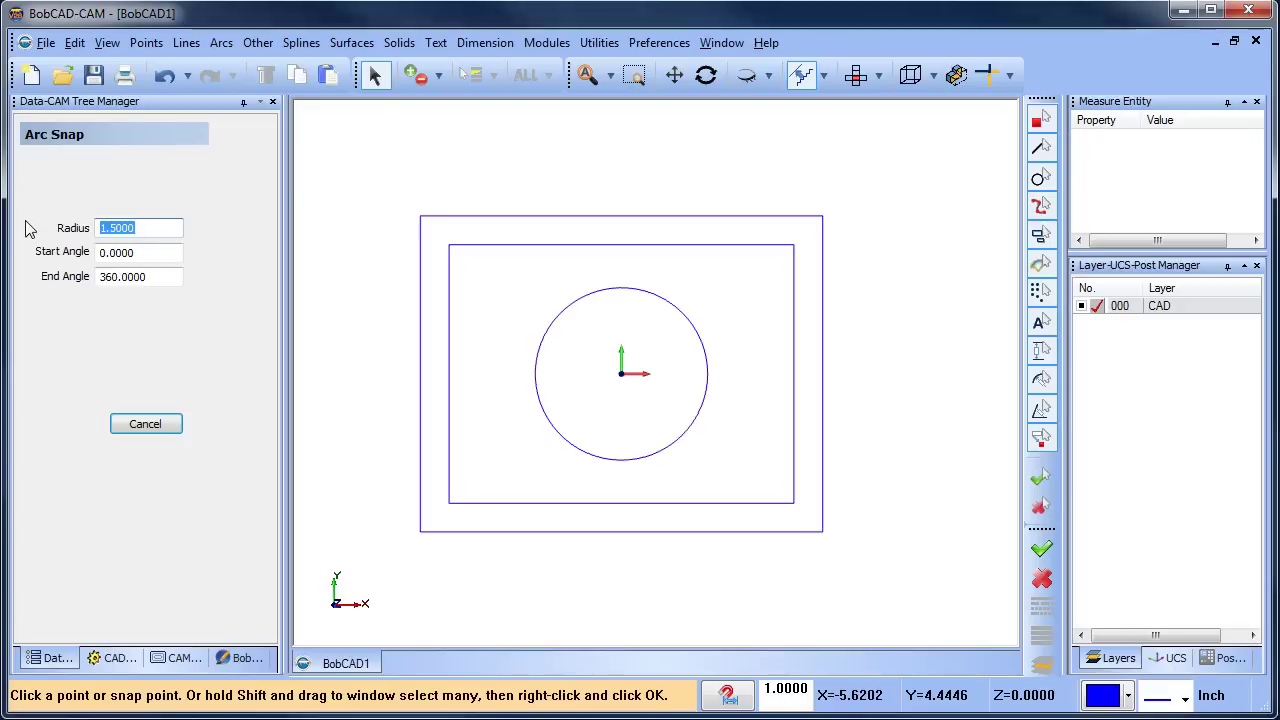
text(.5)
key(Return)
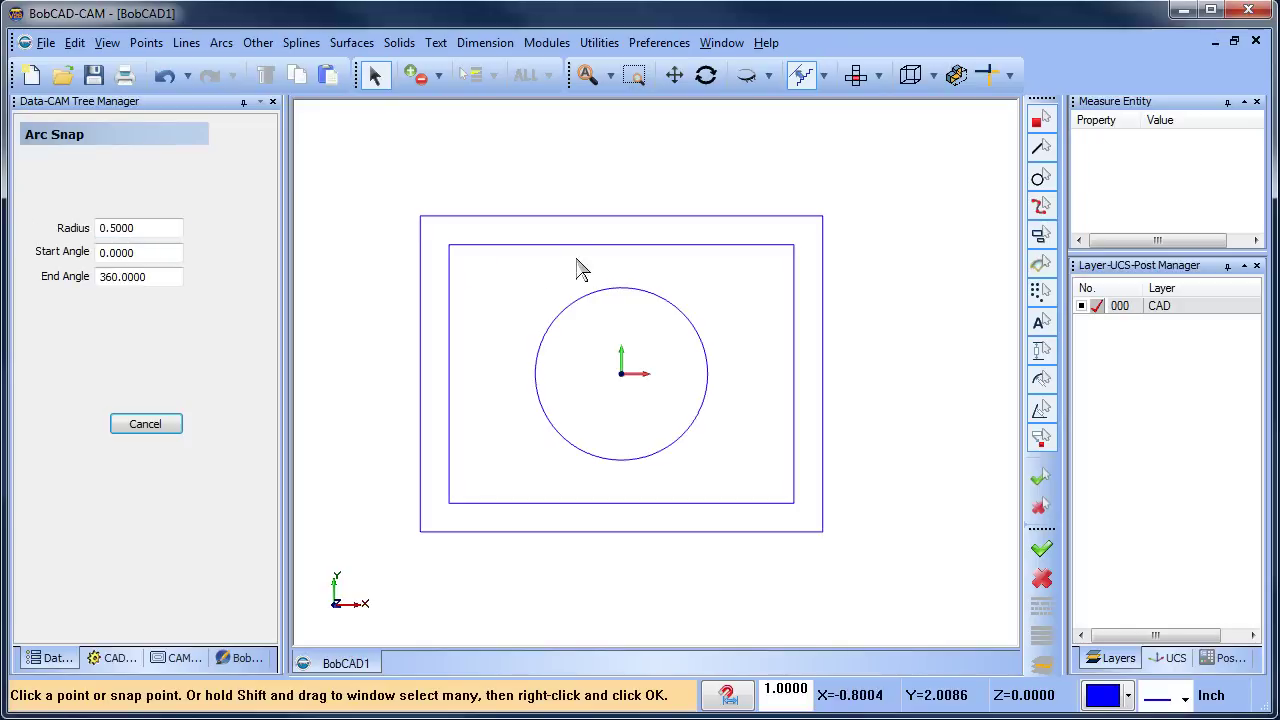
click(457, 254)
click(463, 509)
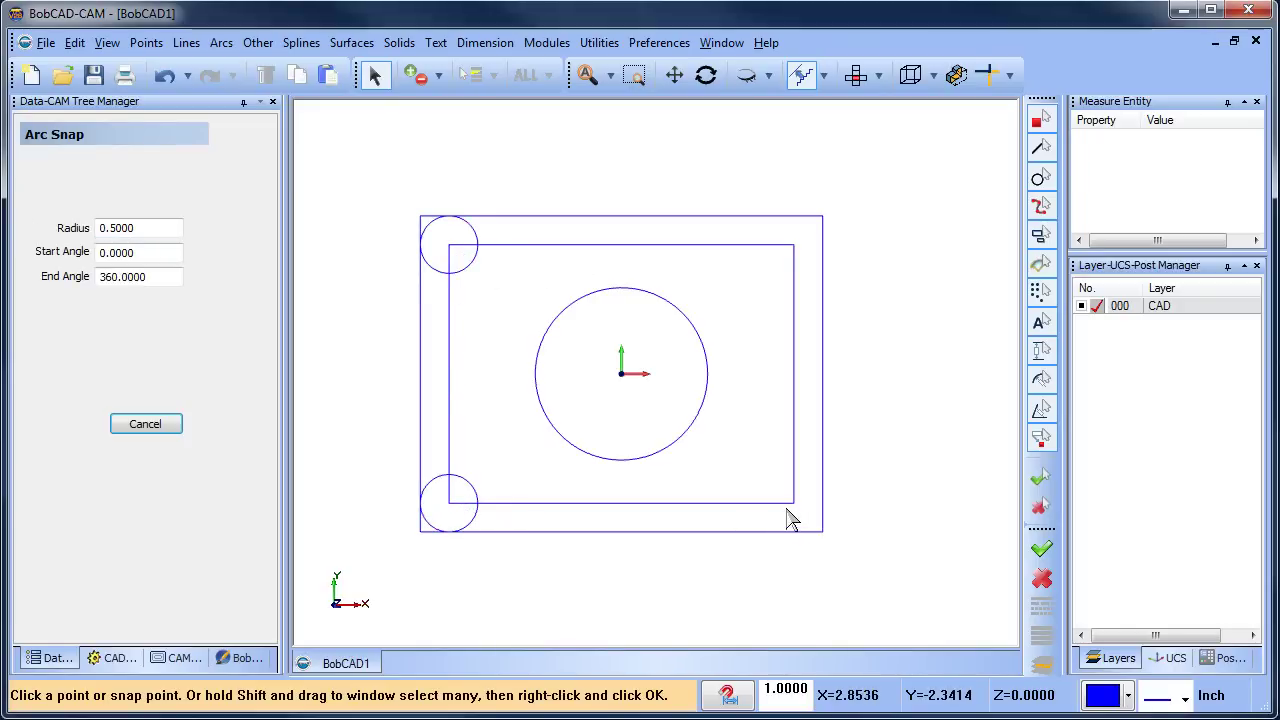
click(793, 512)
click(797, 268)
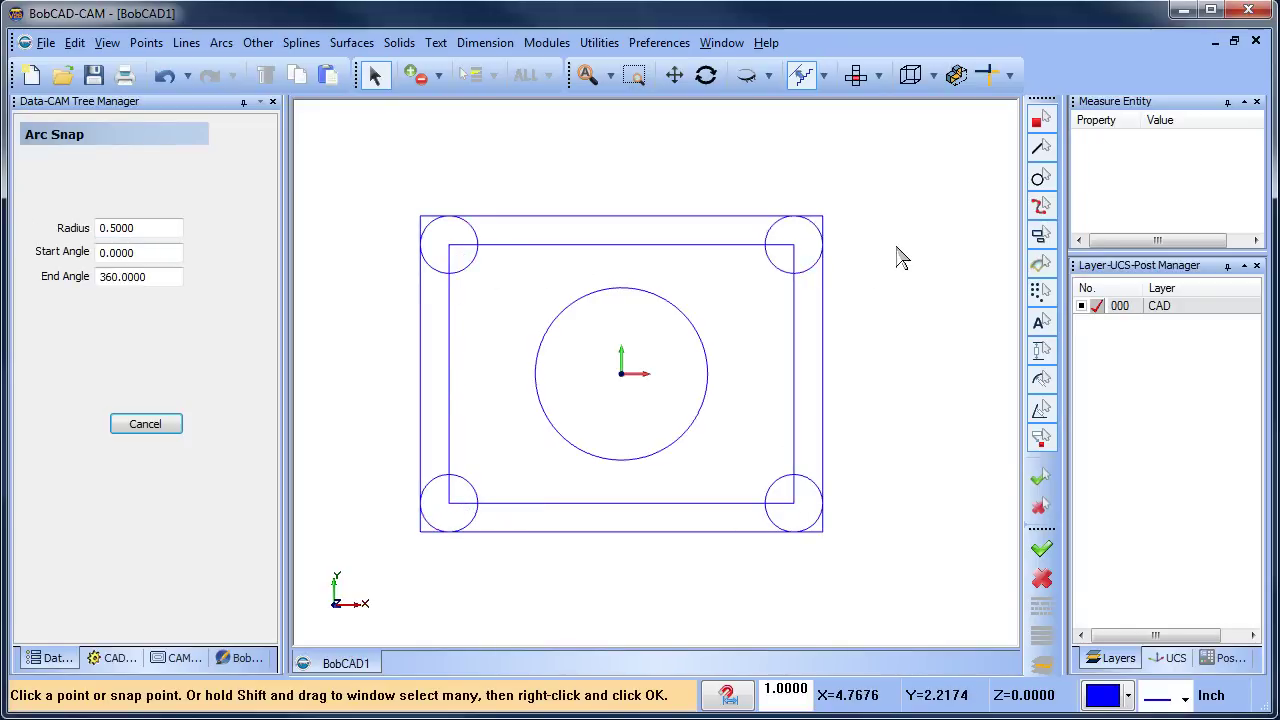
right_click(898, 258)
click(950, 294)
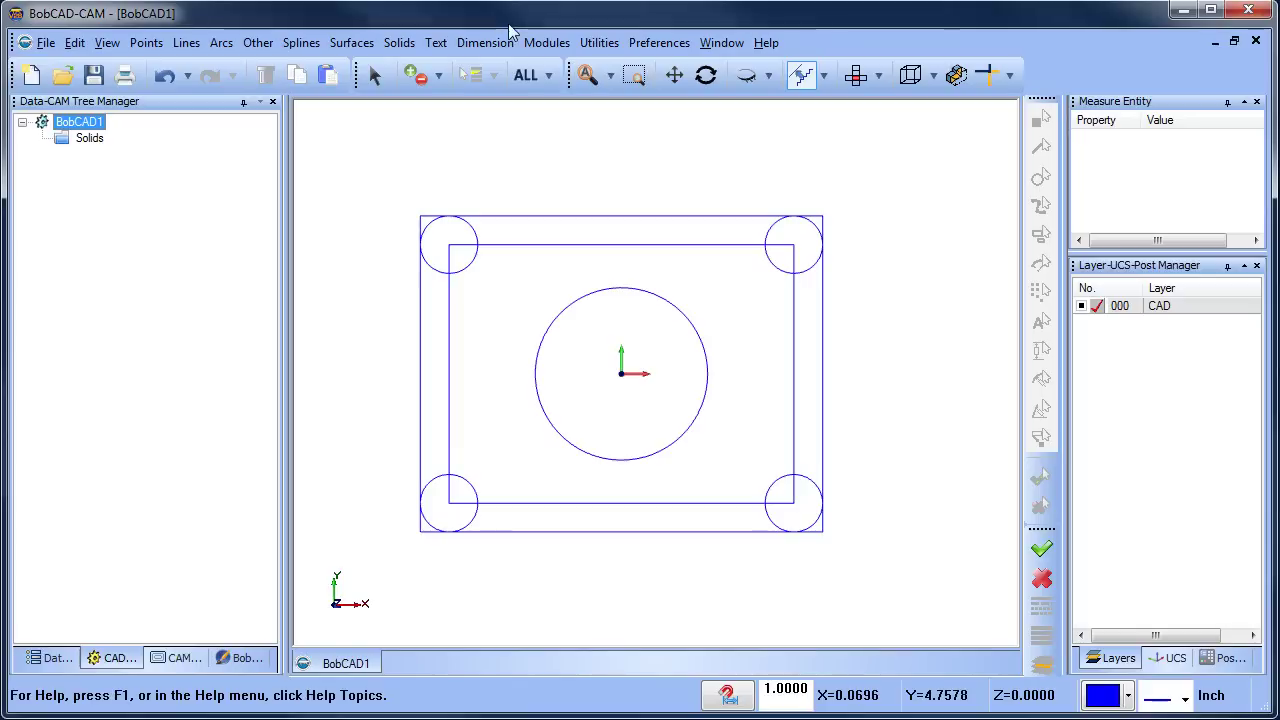
Create a radius 1 circle with centre X -1.5, Y 0.
click(221, 43)
click(266, 86)
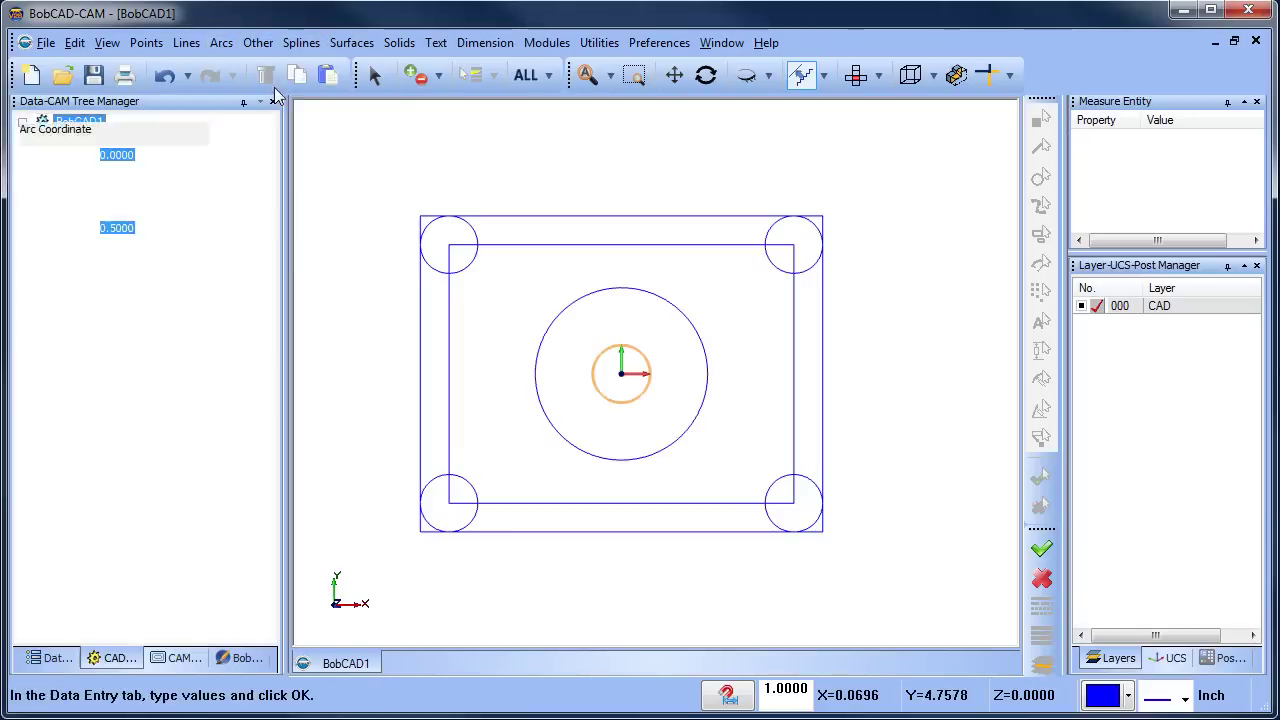
click(152, 227)
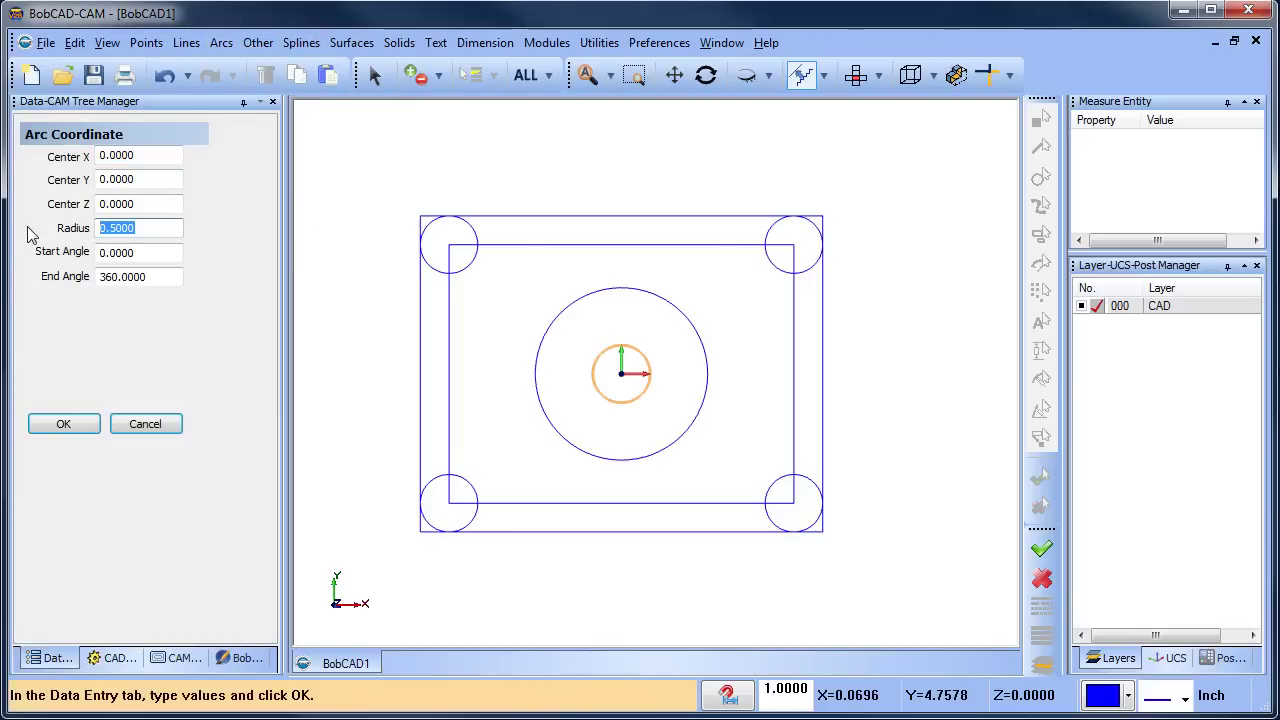
text(1)
key(Return)
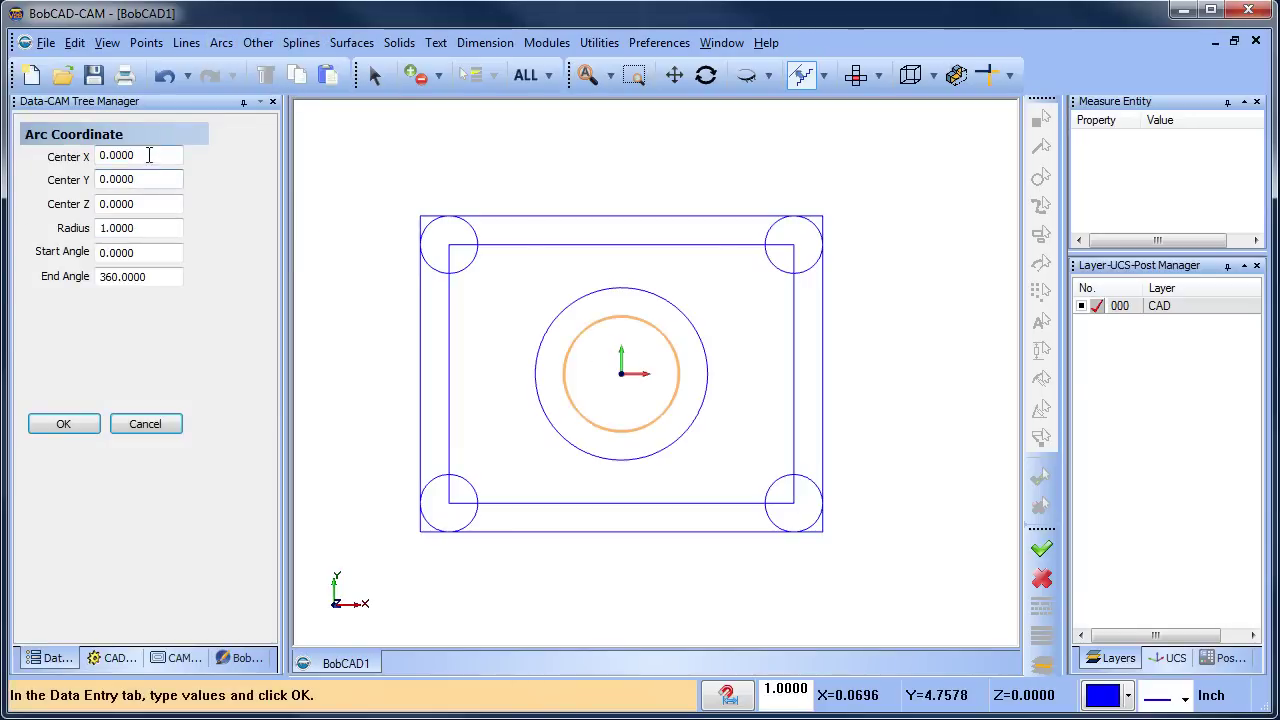
click(150, 156)
text(-1.5)
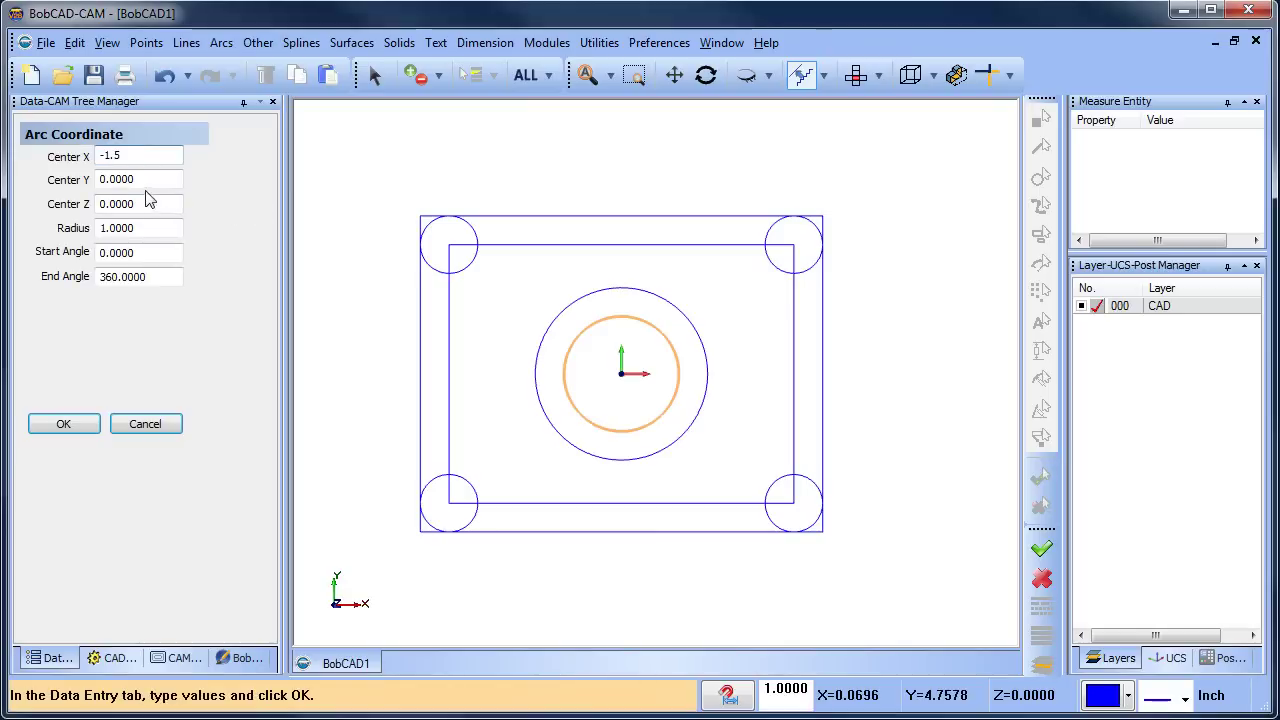
click(155, 179)
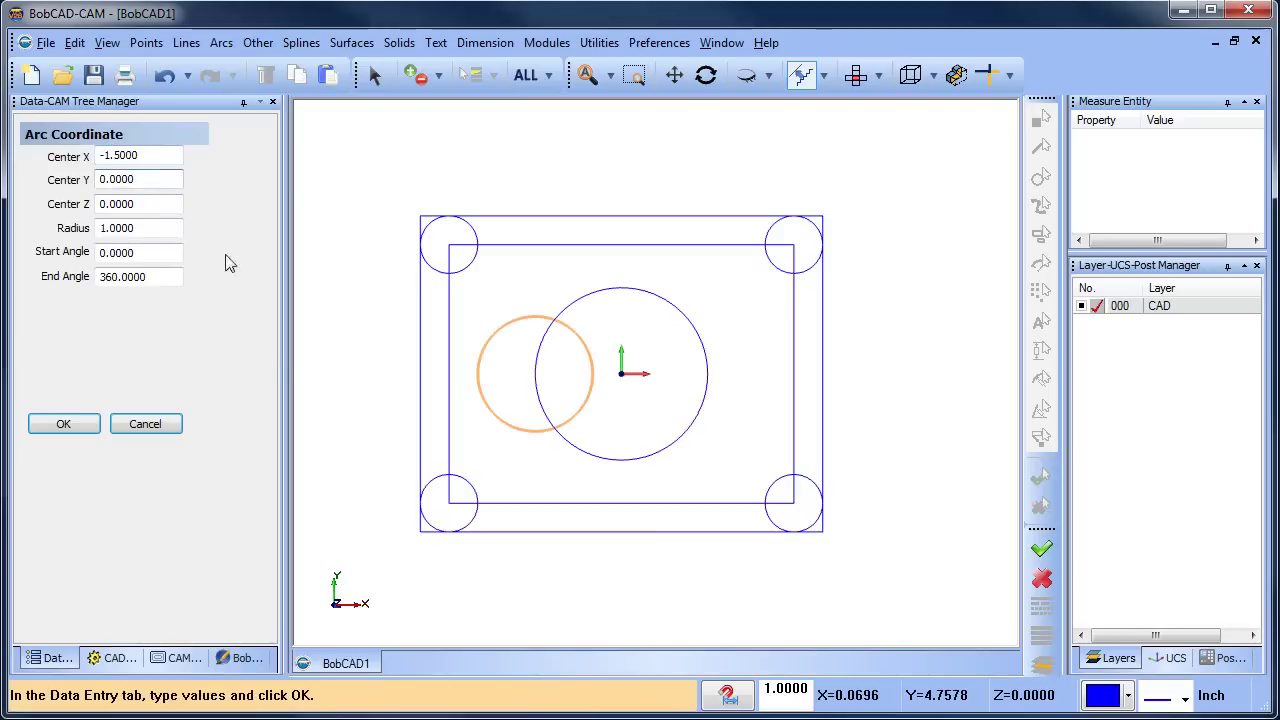
click(66, 426)
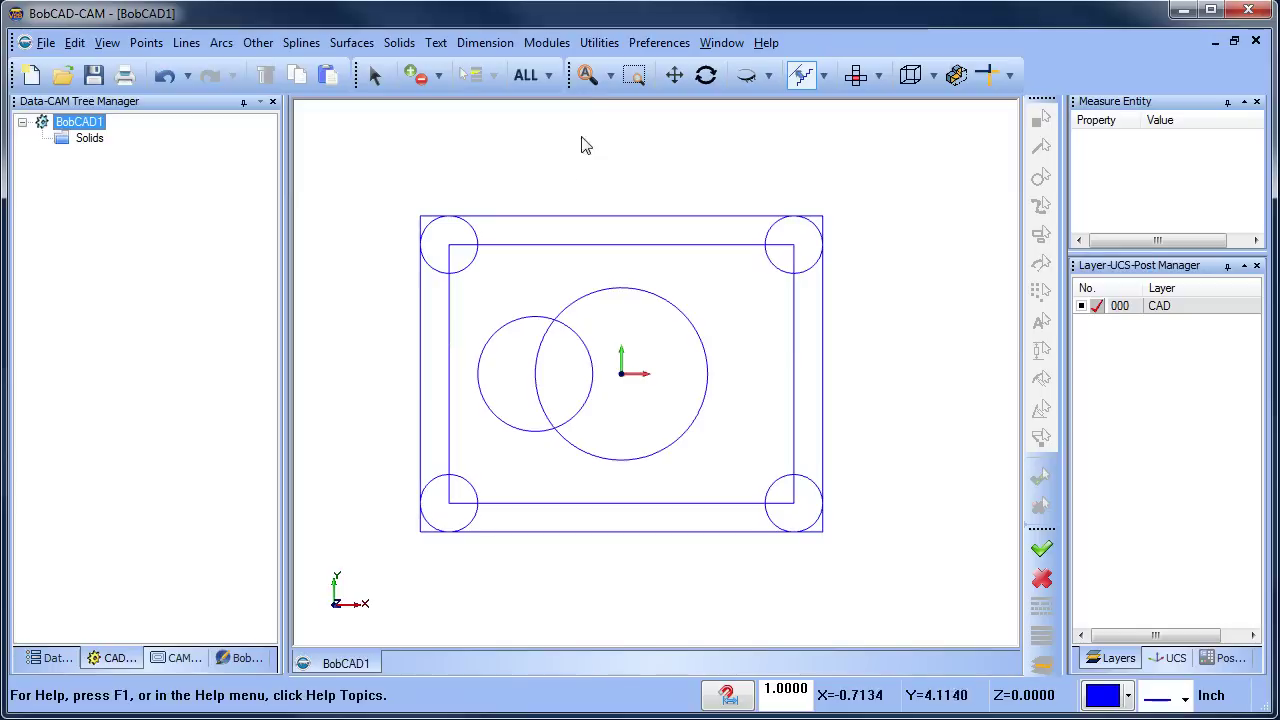
Mirror a copy of the left small circle across the Y-Z plane.
click(598, 43)
click(612, 63)
click(512, 335)
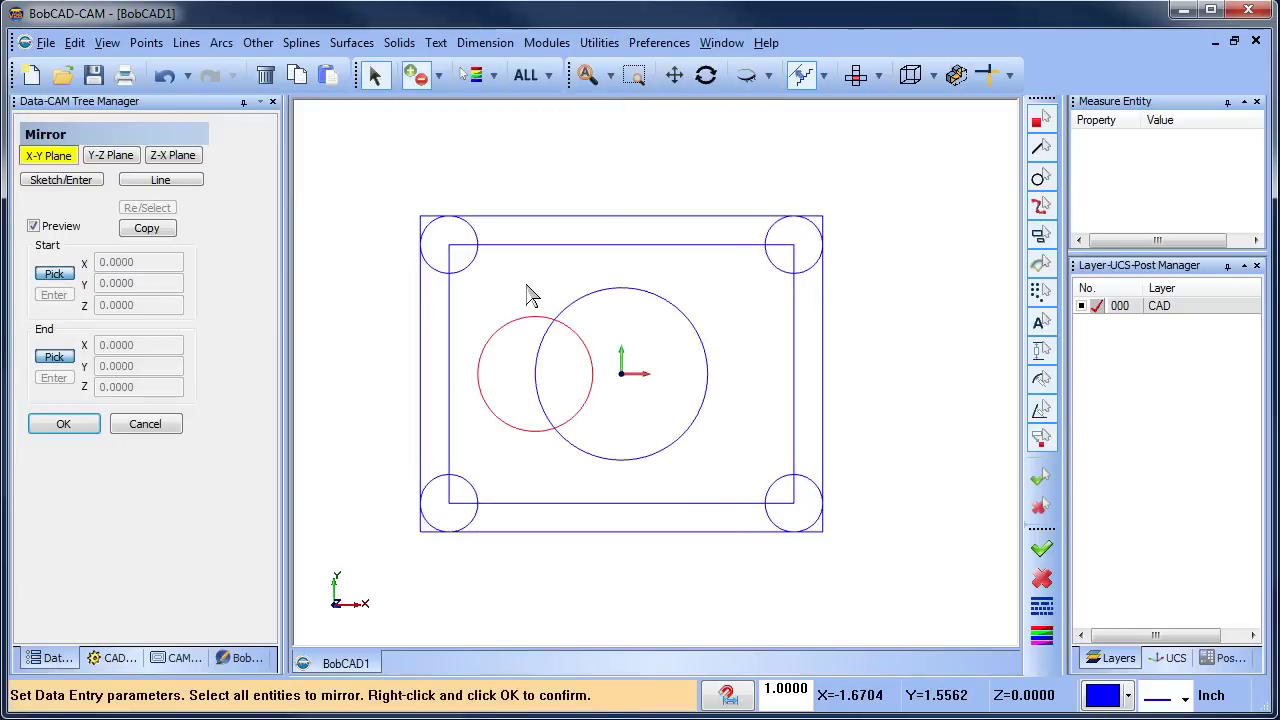
right_click(471, 317)
click(134, 157)
click(152, 229)
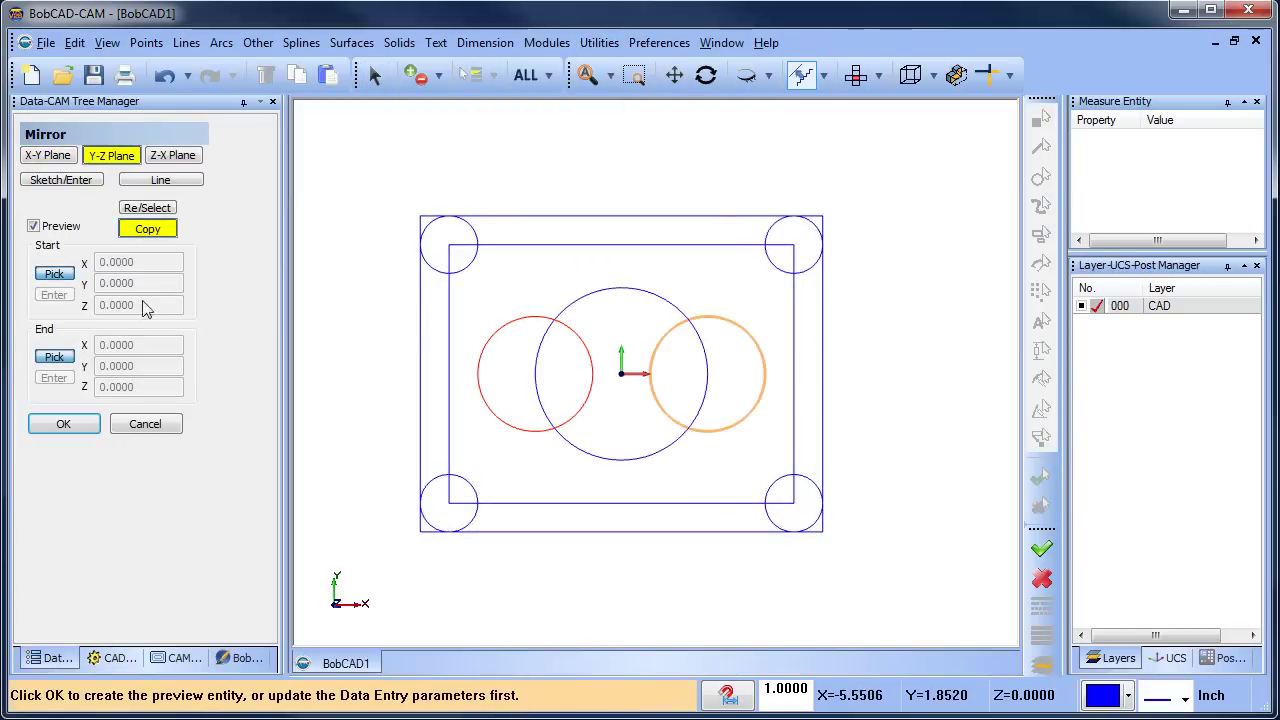
click(64, 424)
click(146, 424)
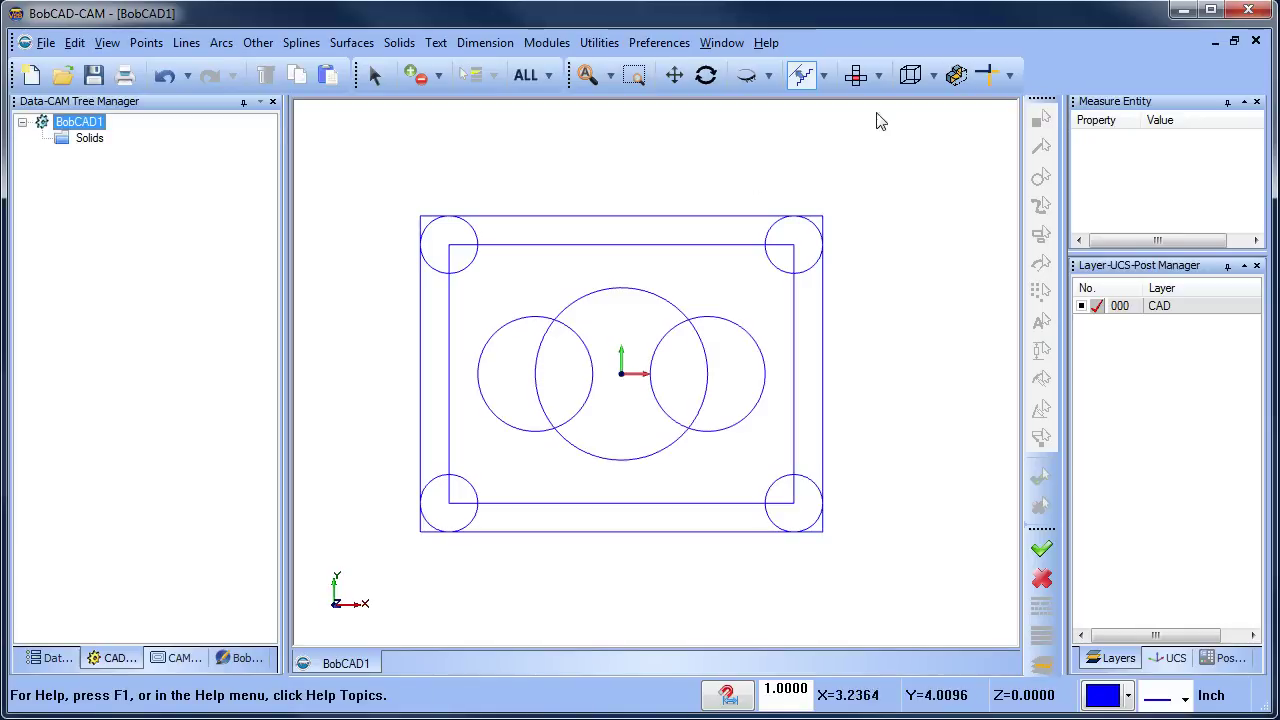
click(1010, 75)
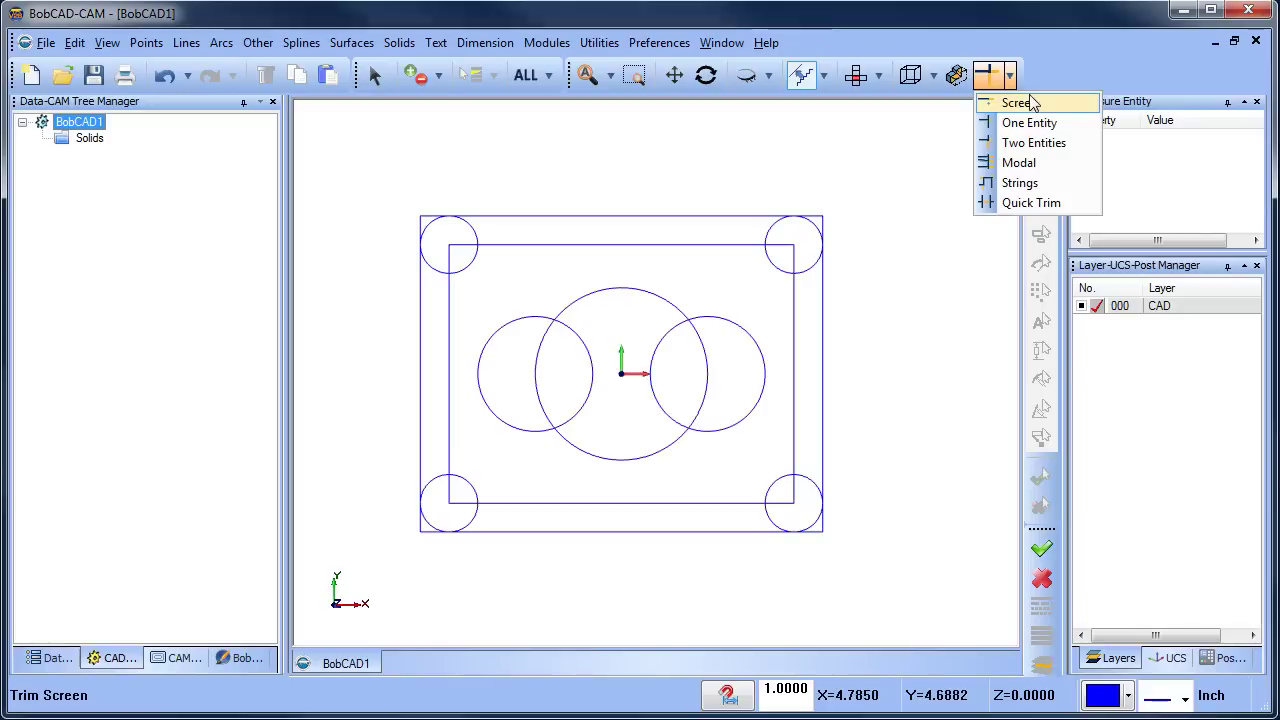
Quick-trim both small circles' outer arcs and the big circle's arcs inside them.
click(1030, 203)
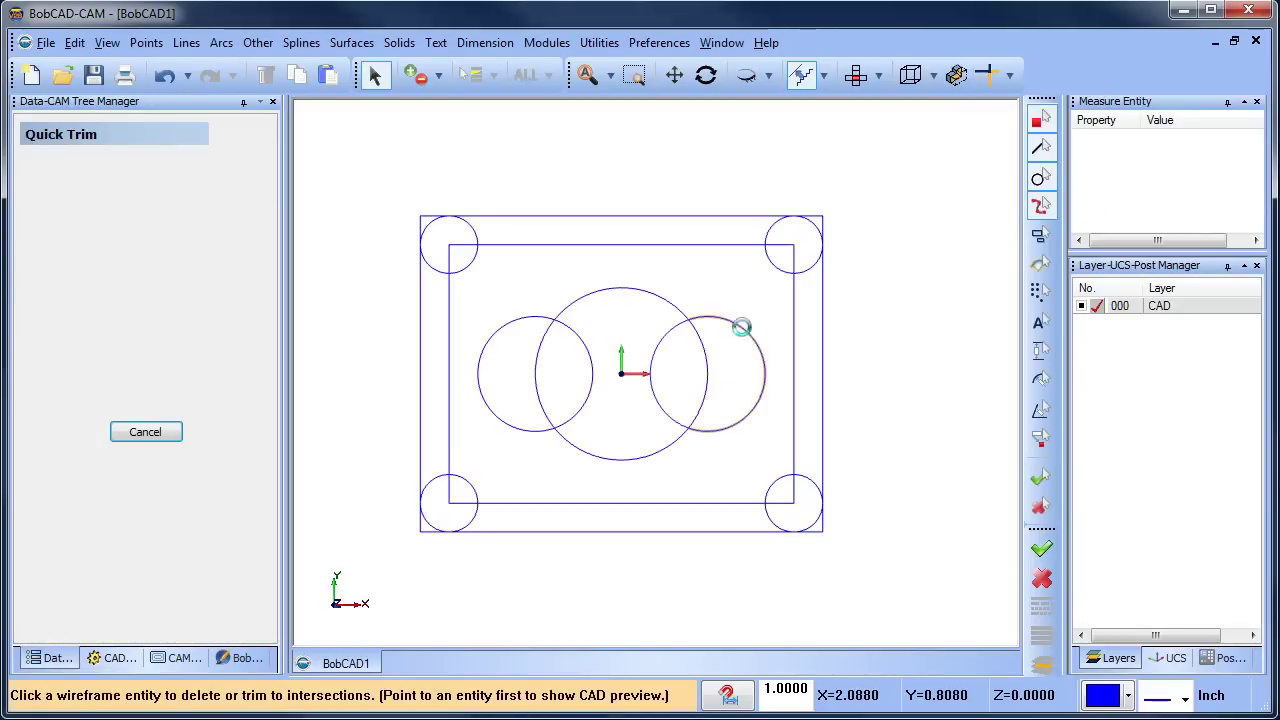
click(741, 328)
click(708, 382)
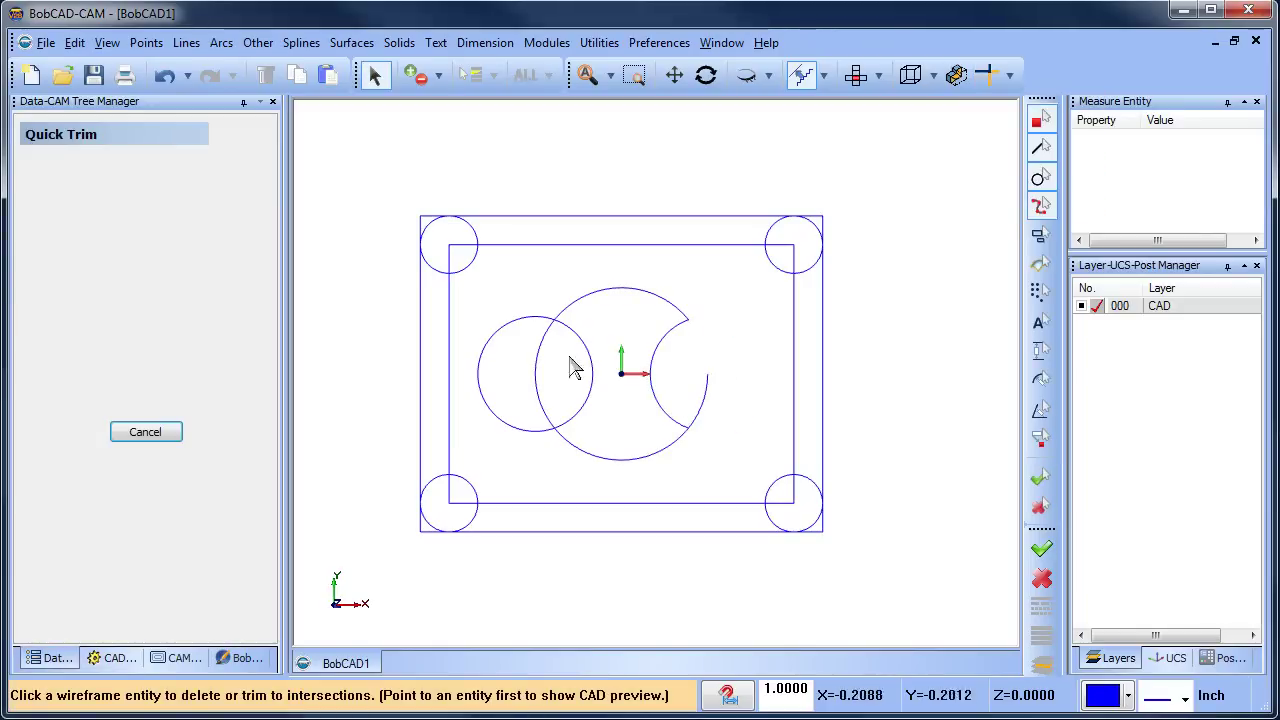
click(708, 414)
click(510, 342)
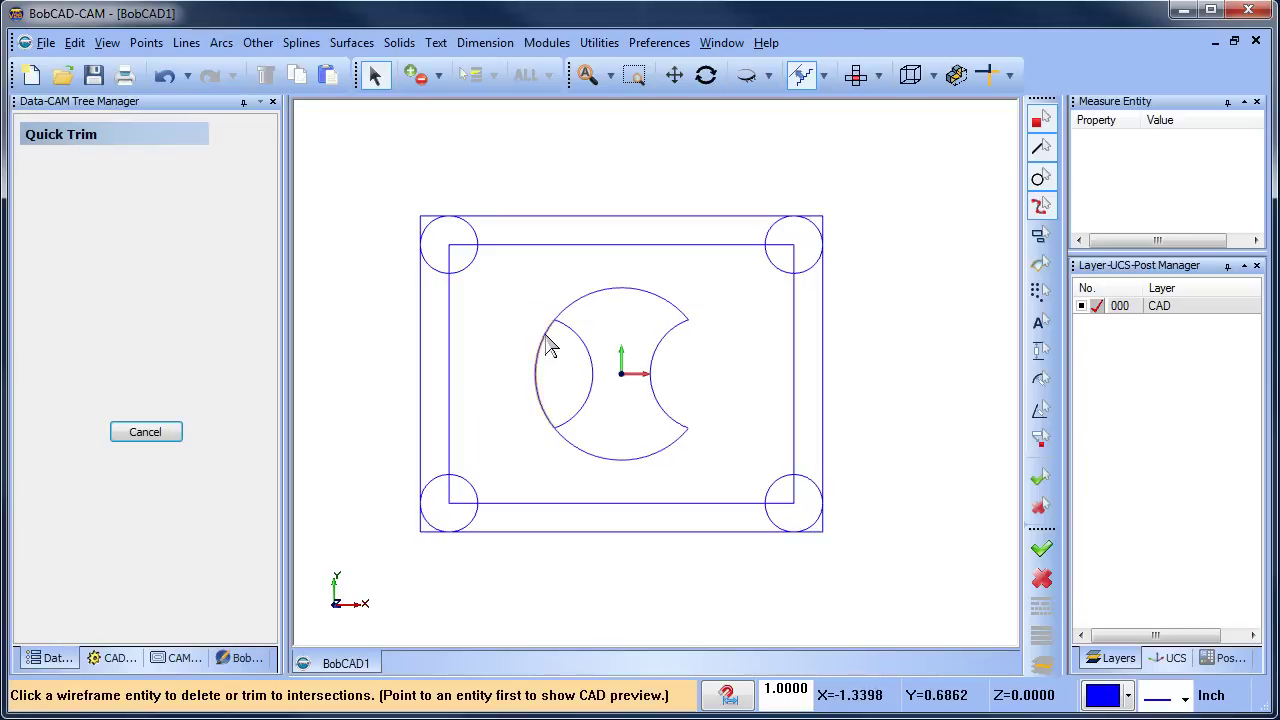
click(548, 372)
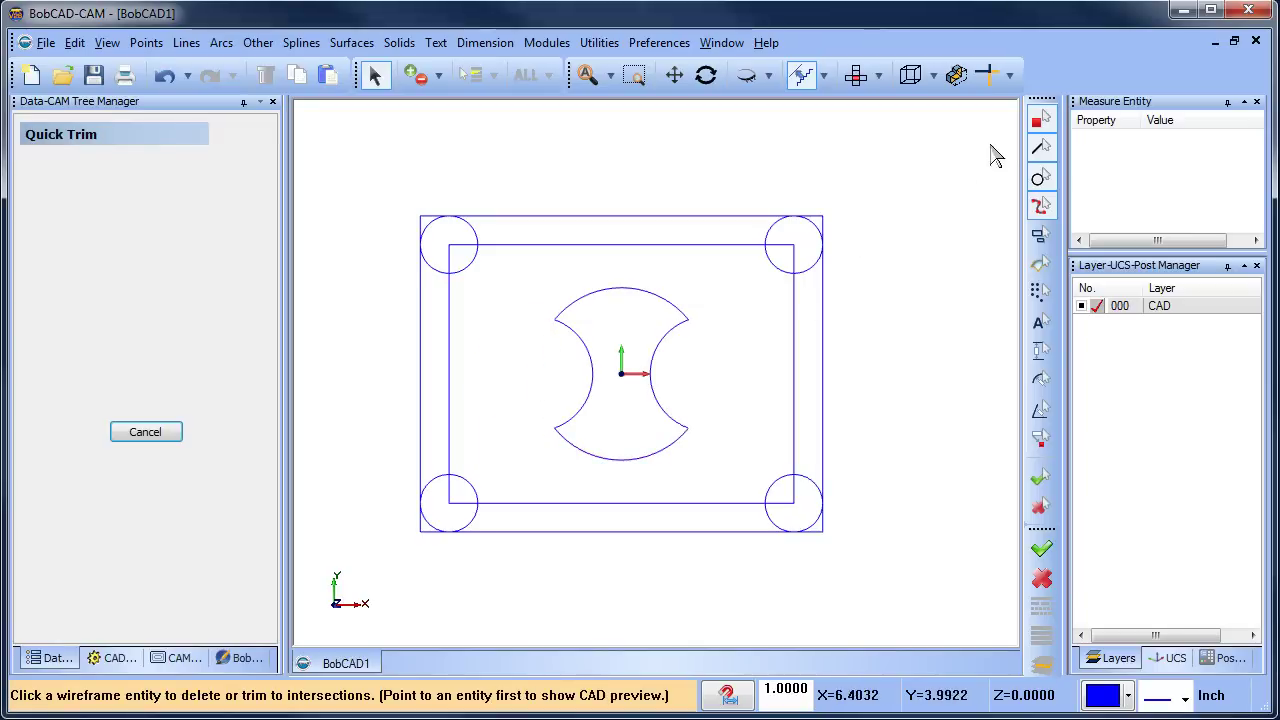
click(1011, 78)
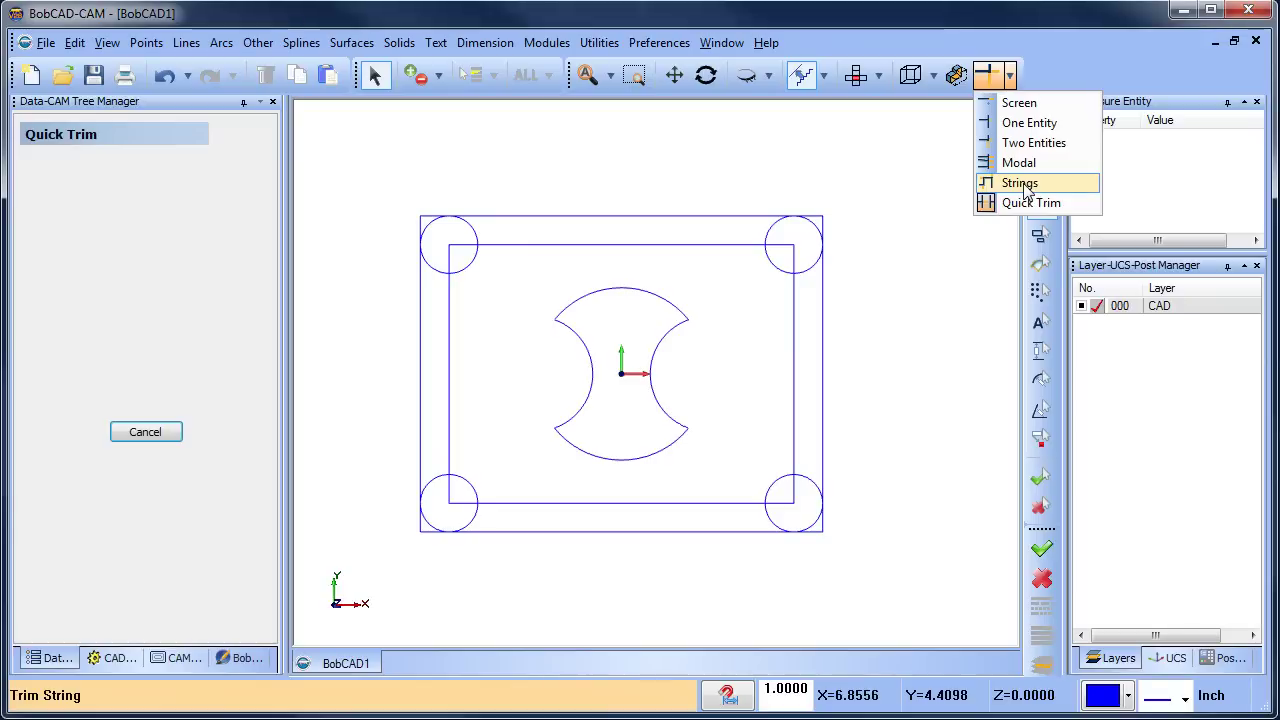
String-trim the inner rectangle's four lines and corner circles in one closed loop.
click(1020, 183)
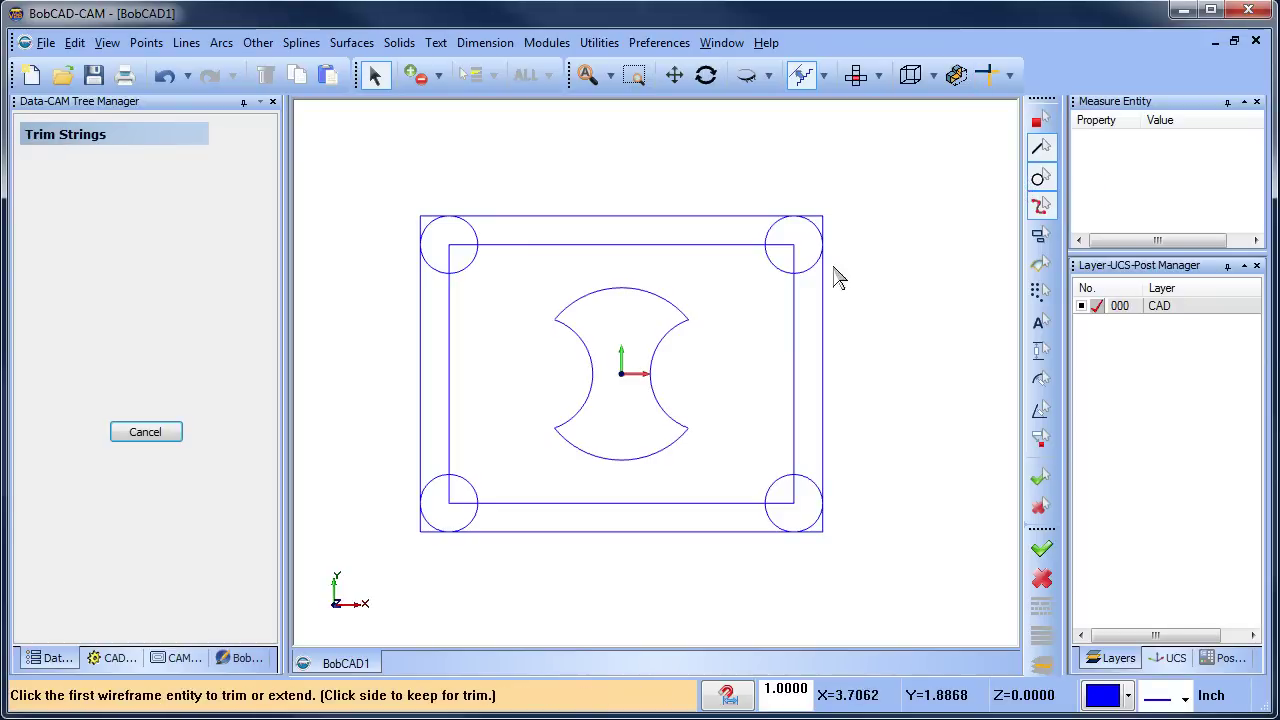
click(797, 309)
click(777, 273)
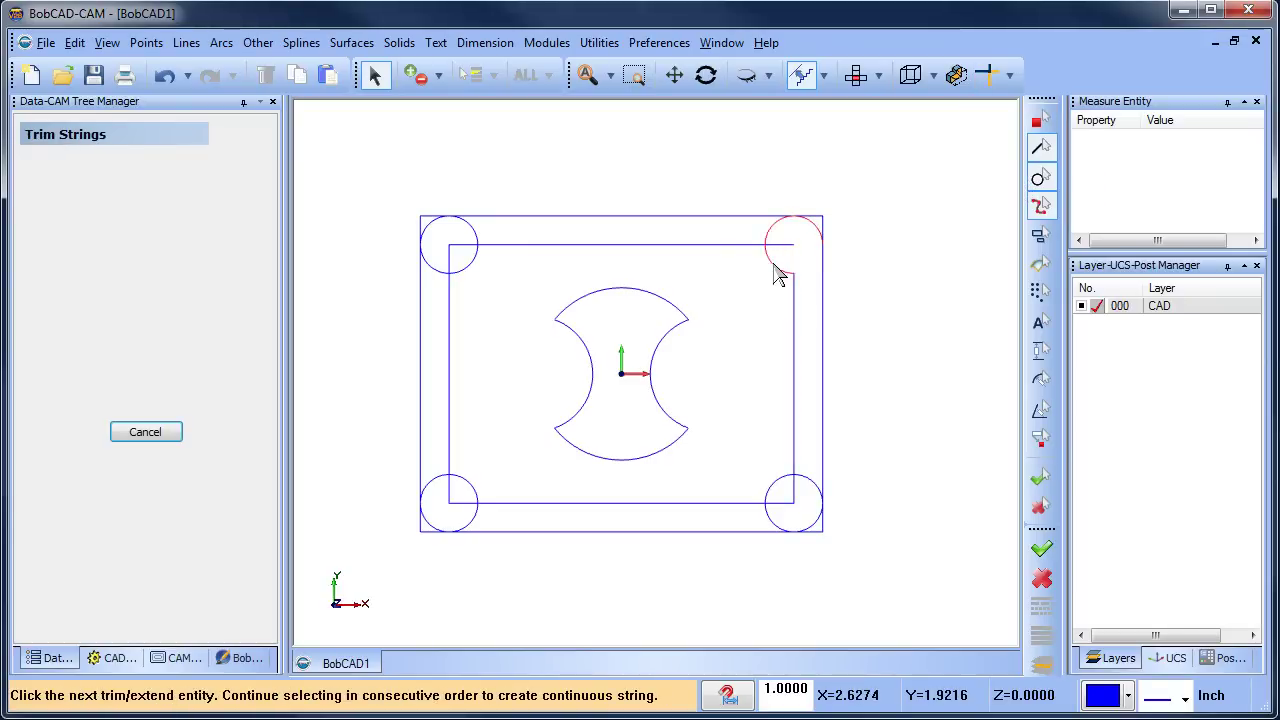
click(597, 246)
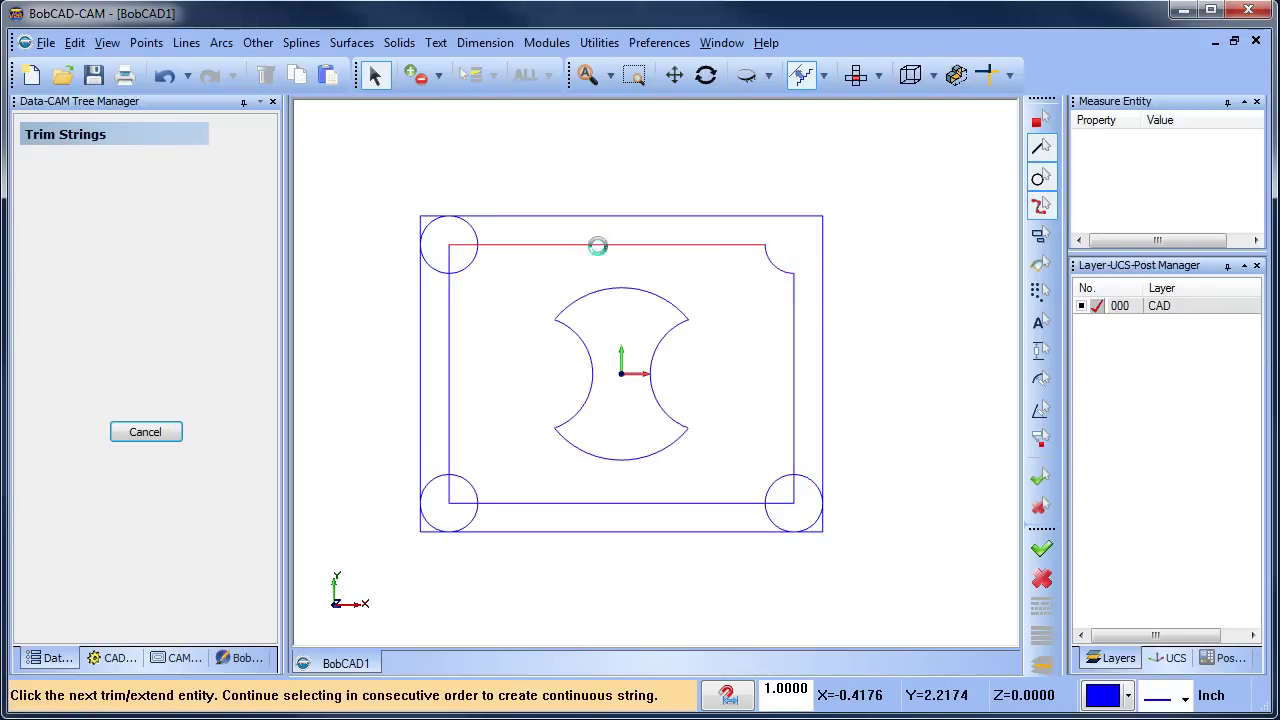
click(476, 264)
click(452, 371)
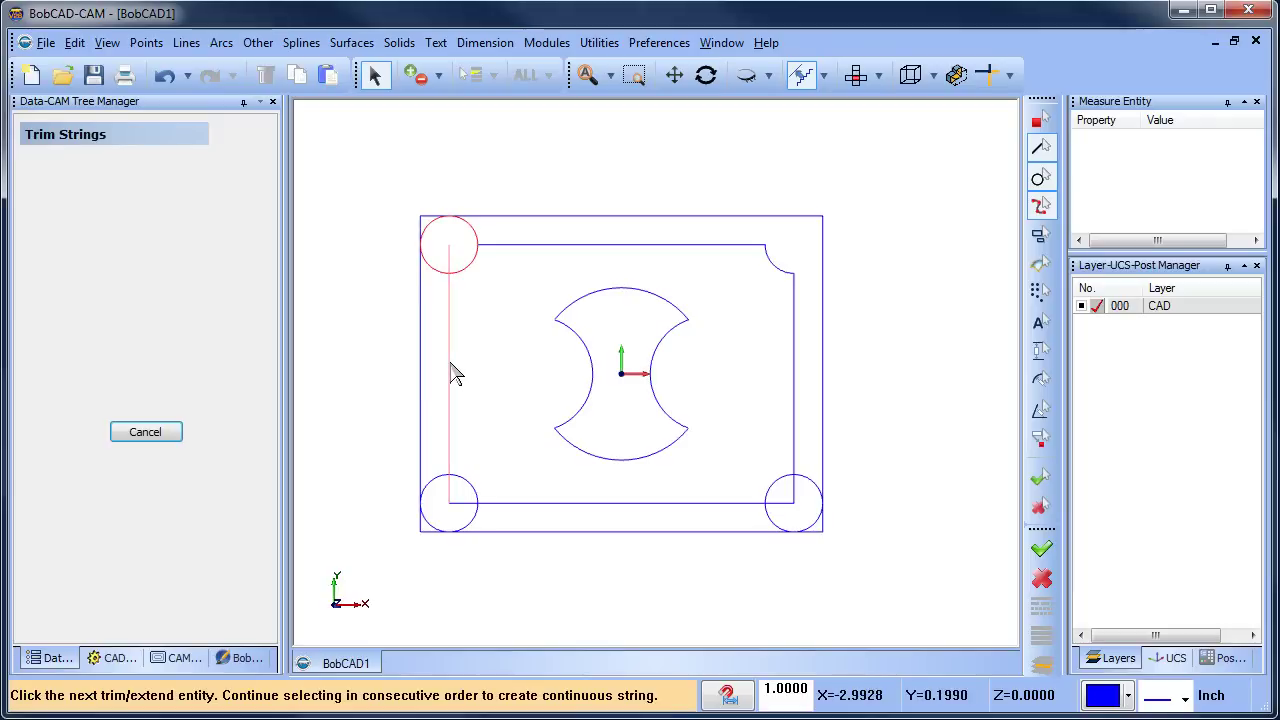
click(470, 488)
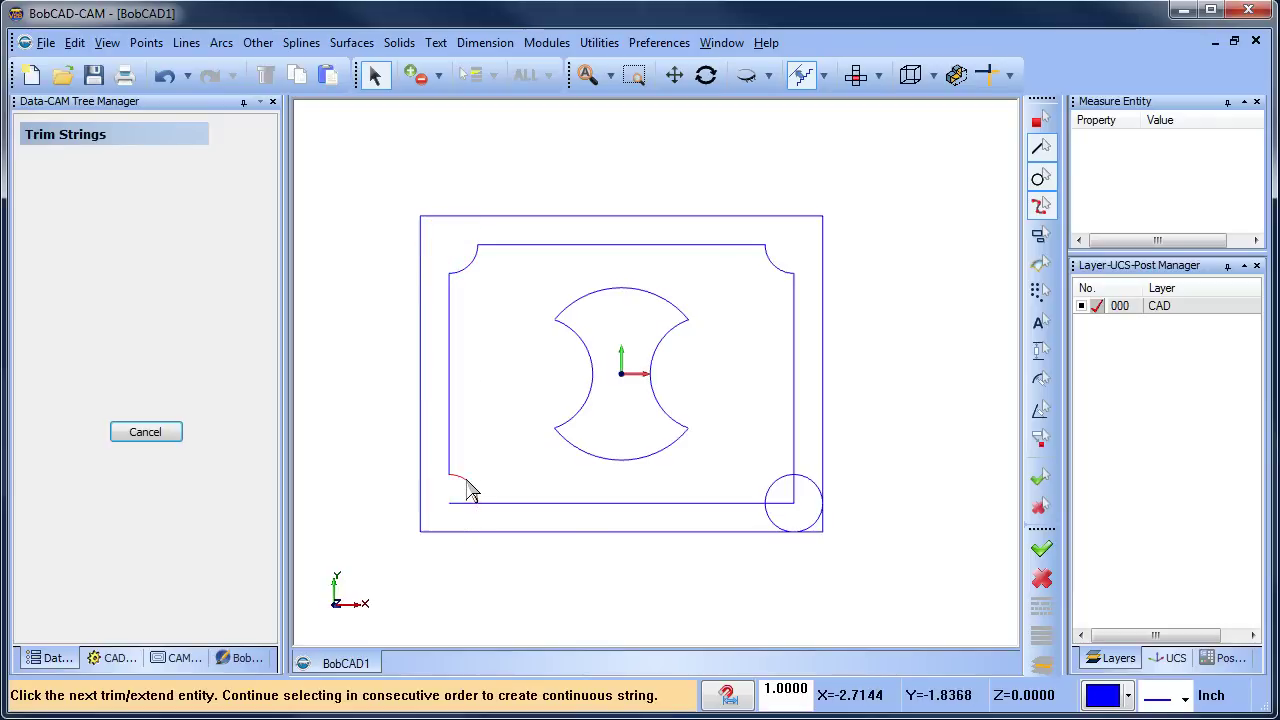
click(600, 509)
click(772, 489)
click(794, 445)
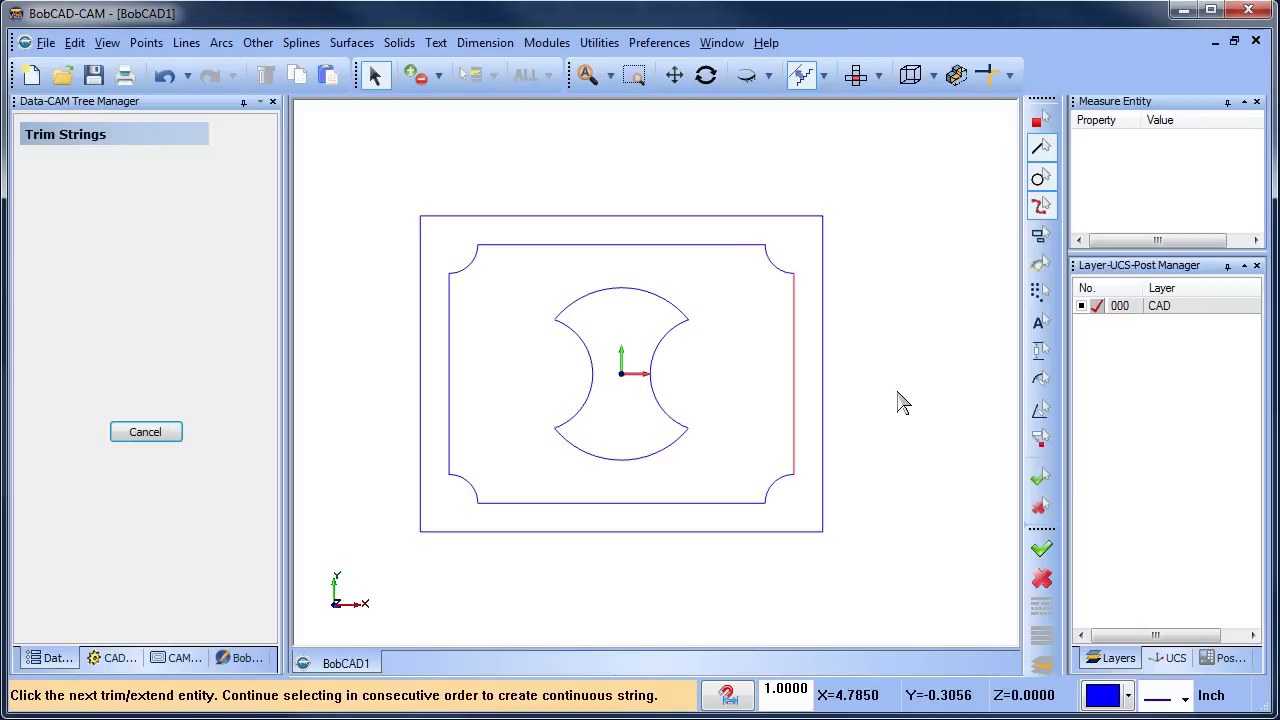
right_click(903, 303)
click(942, 337)
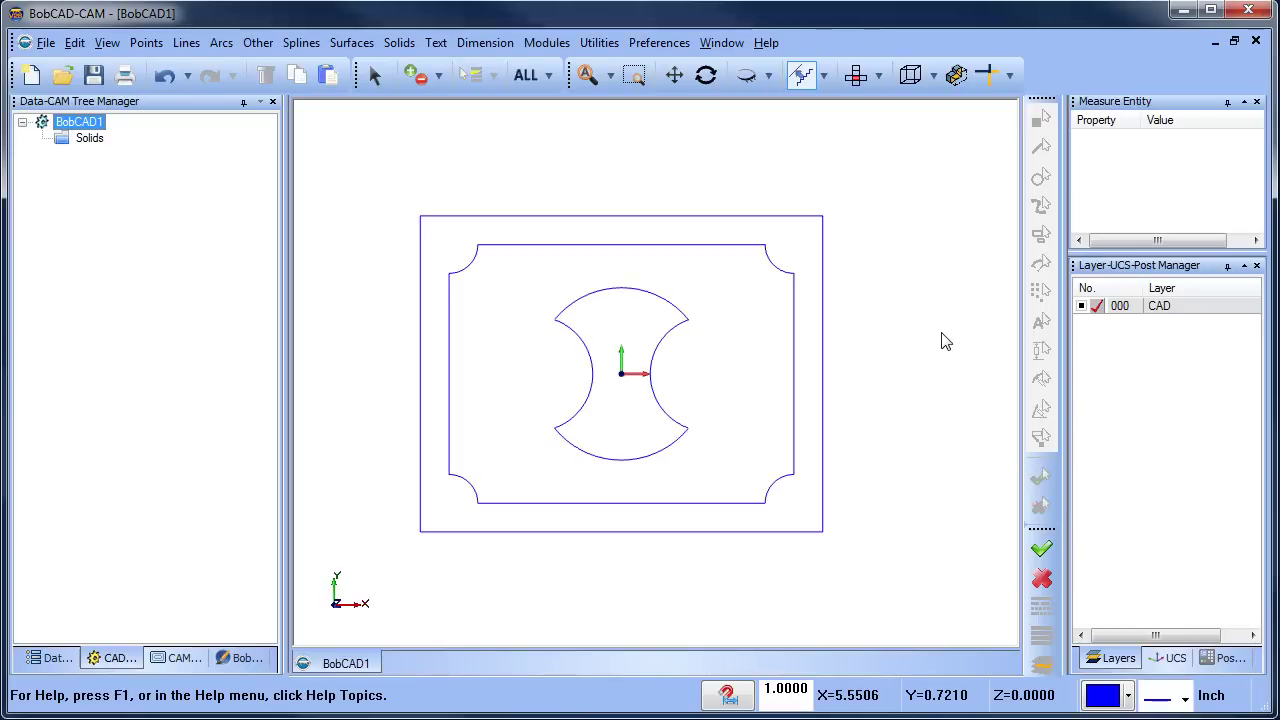
Fillet the top-left and bottom-left corner joints at radius 0.25.
click(221, 43)
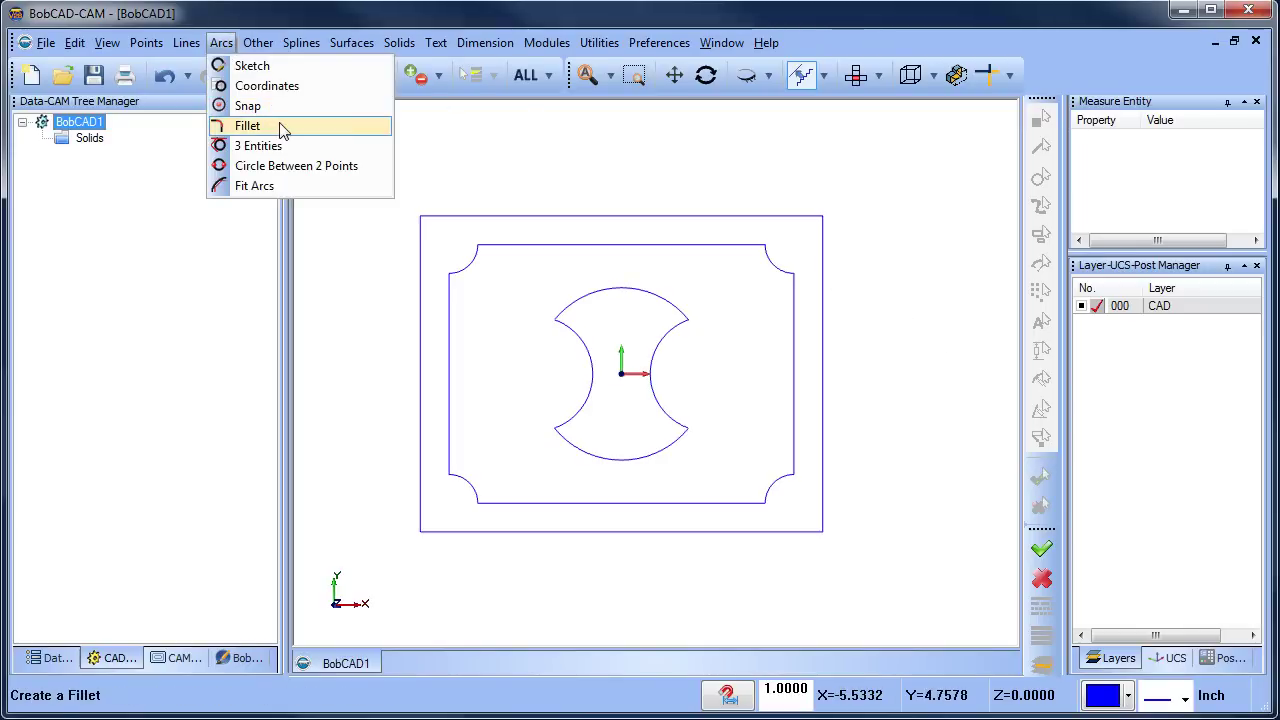
click(282, 127)
click(494, 250)
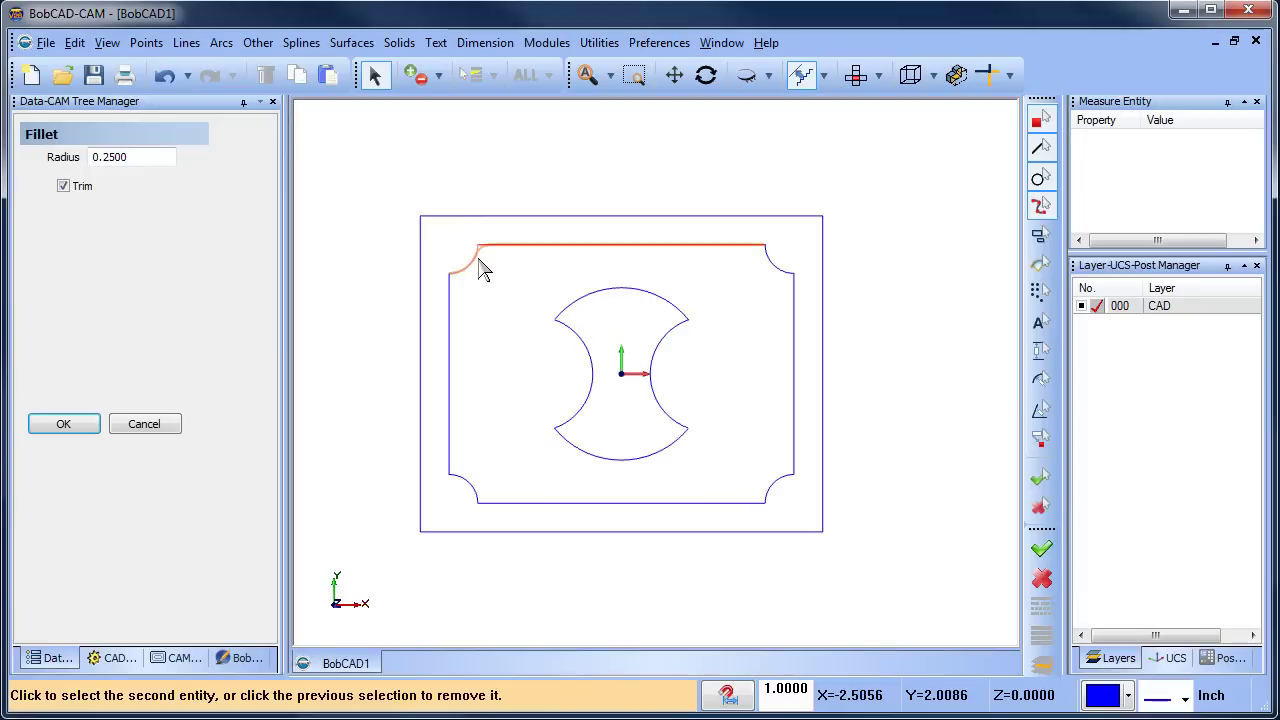
click(477, 270)
click(460, 282)
click(452, 290)
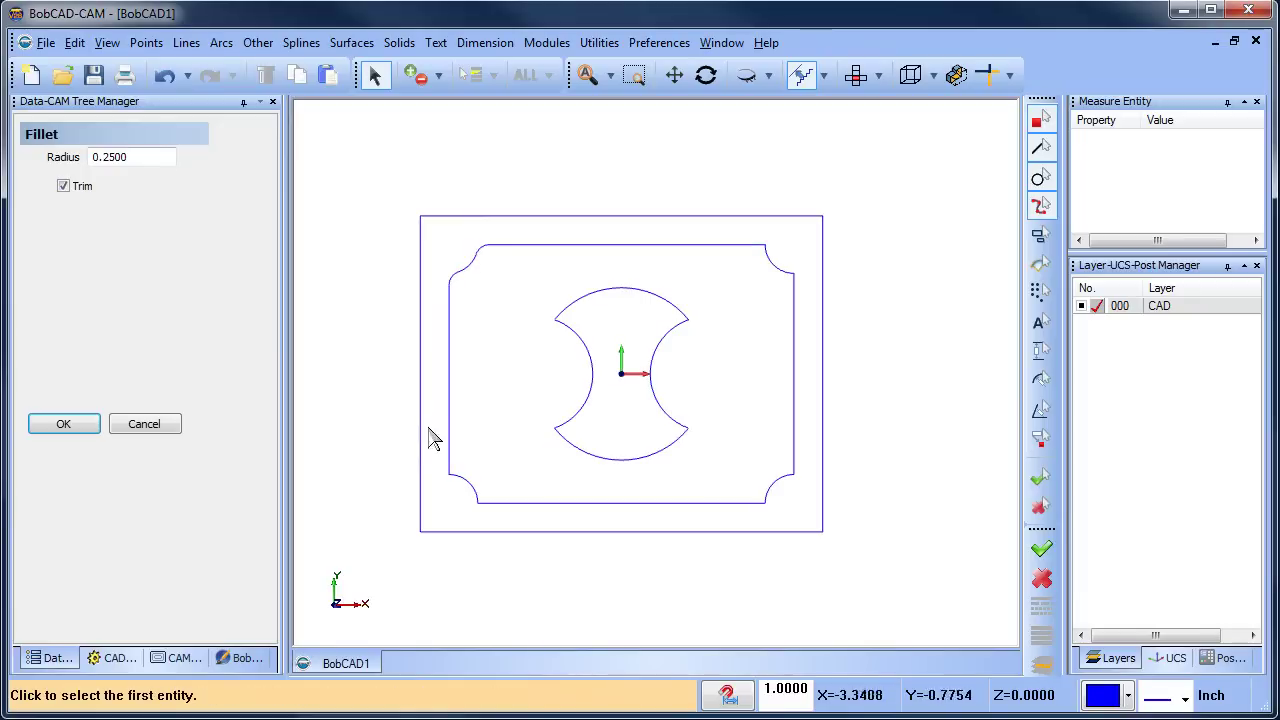
click(450, 464)
click(472, 500)
click(477, 502)
click(502, 504)
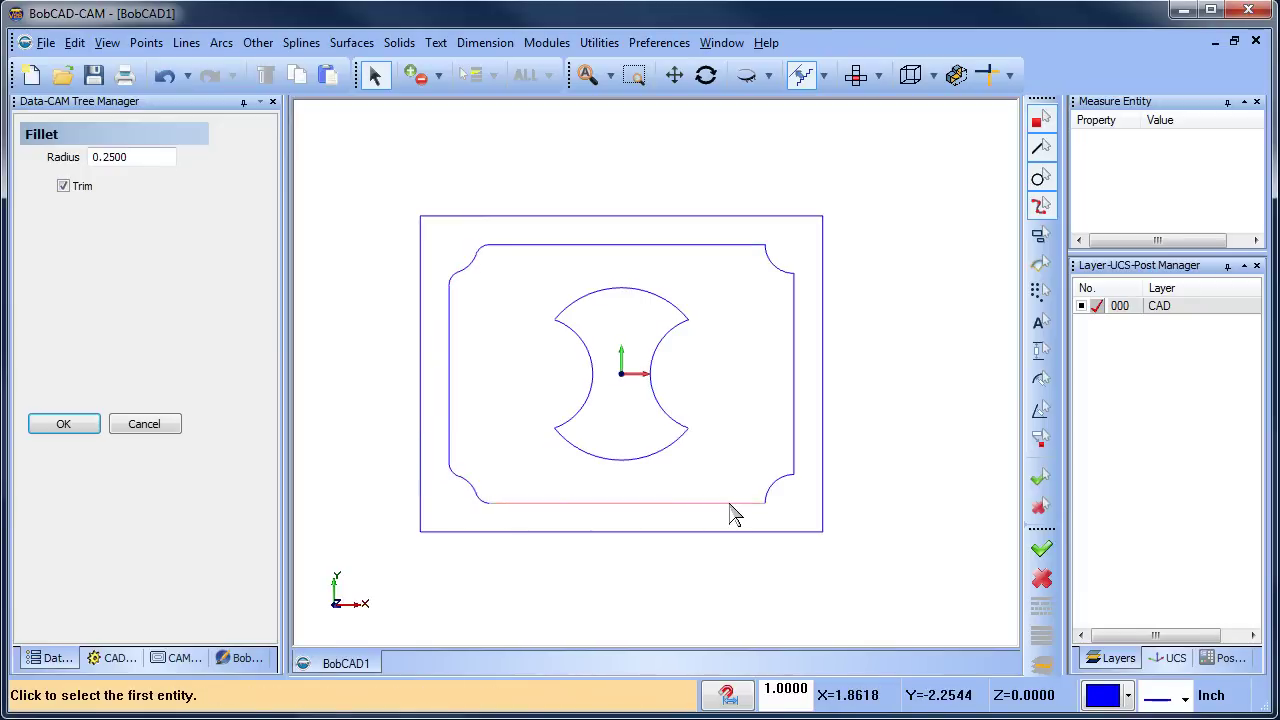
Fillet the bottom-right and top-right corner joints at radius 0.25.
click(766, 503)
click(786, 491)
click(786, 486)
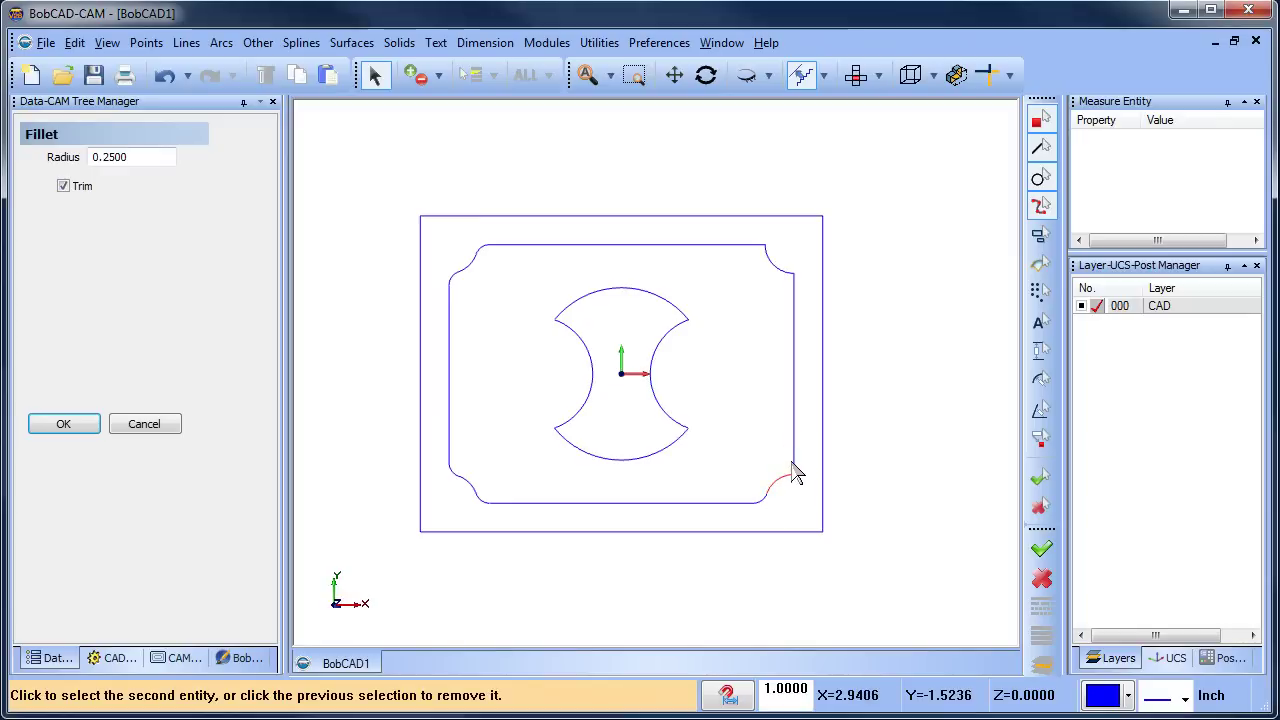
click(793, 462)
click(794, 294)
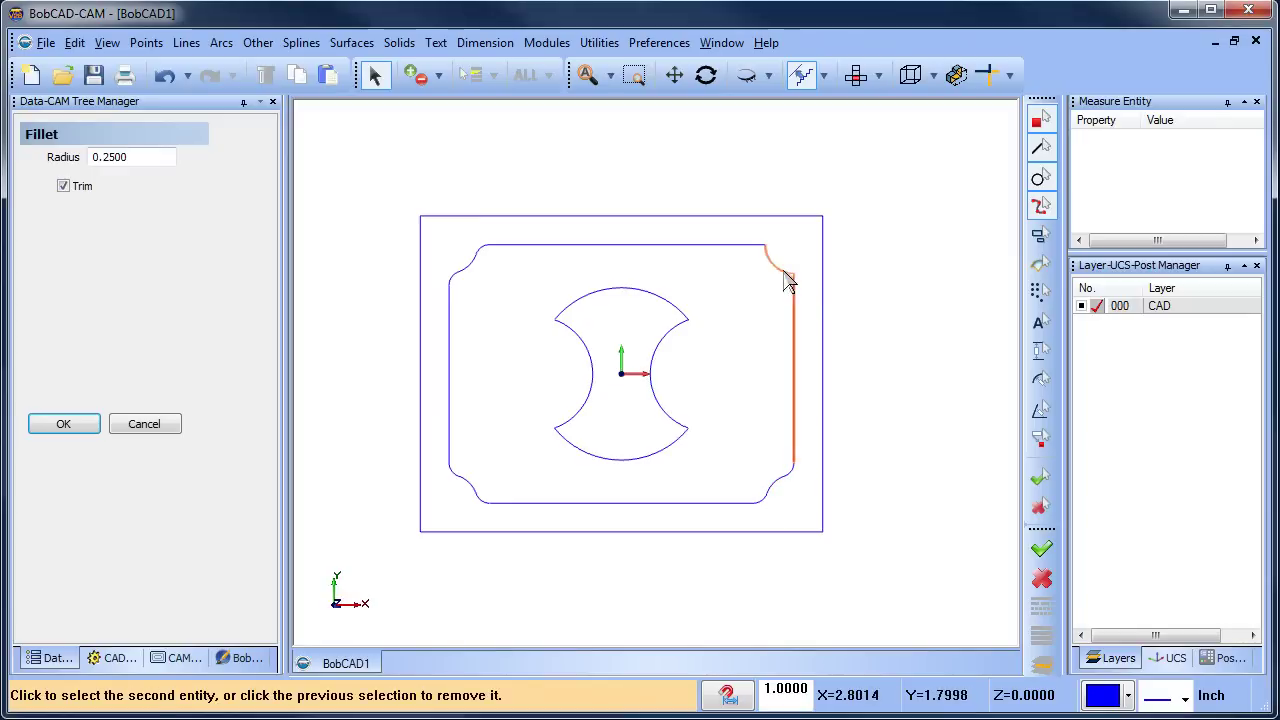
click(787, 278)
click(734, 247)
click(731, 247)
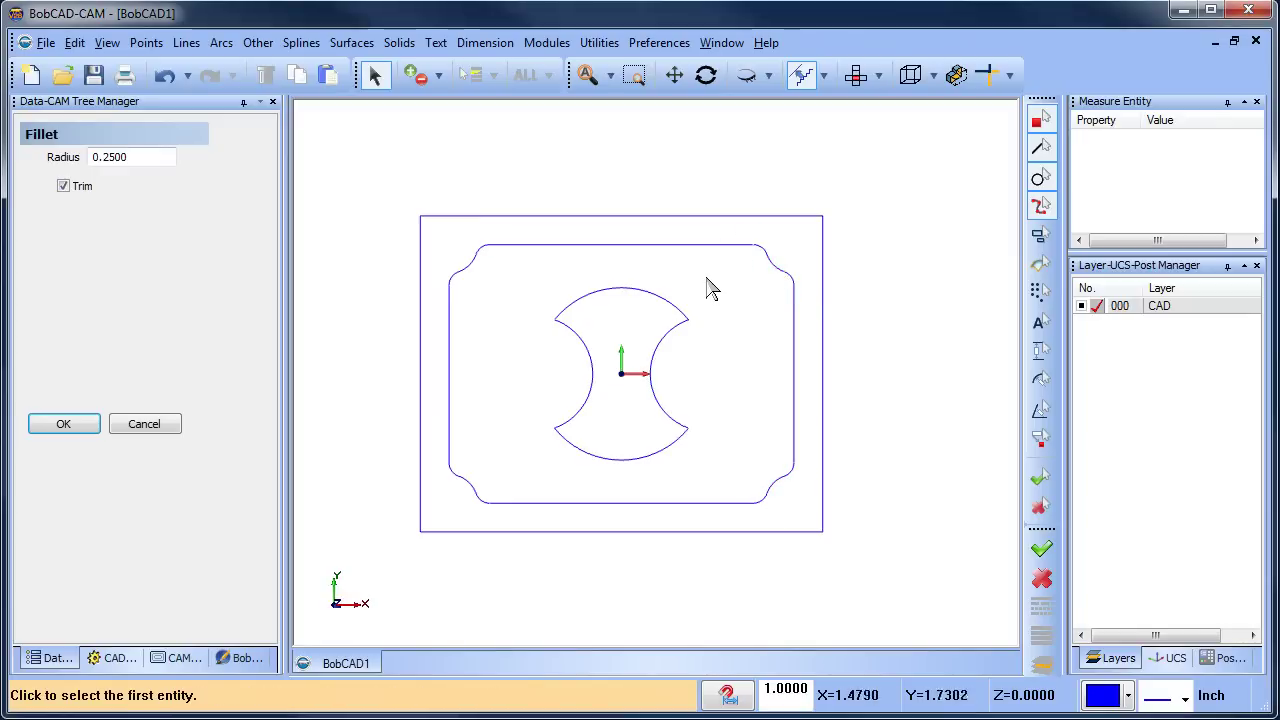
Fillet the island's upper-left, lower-left, lower-right and upper-right points at 0.25.
click(568, 306)
click(577, 339)
click(573, 429)
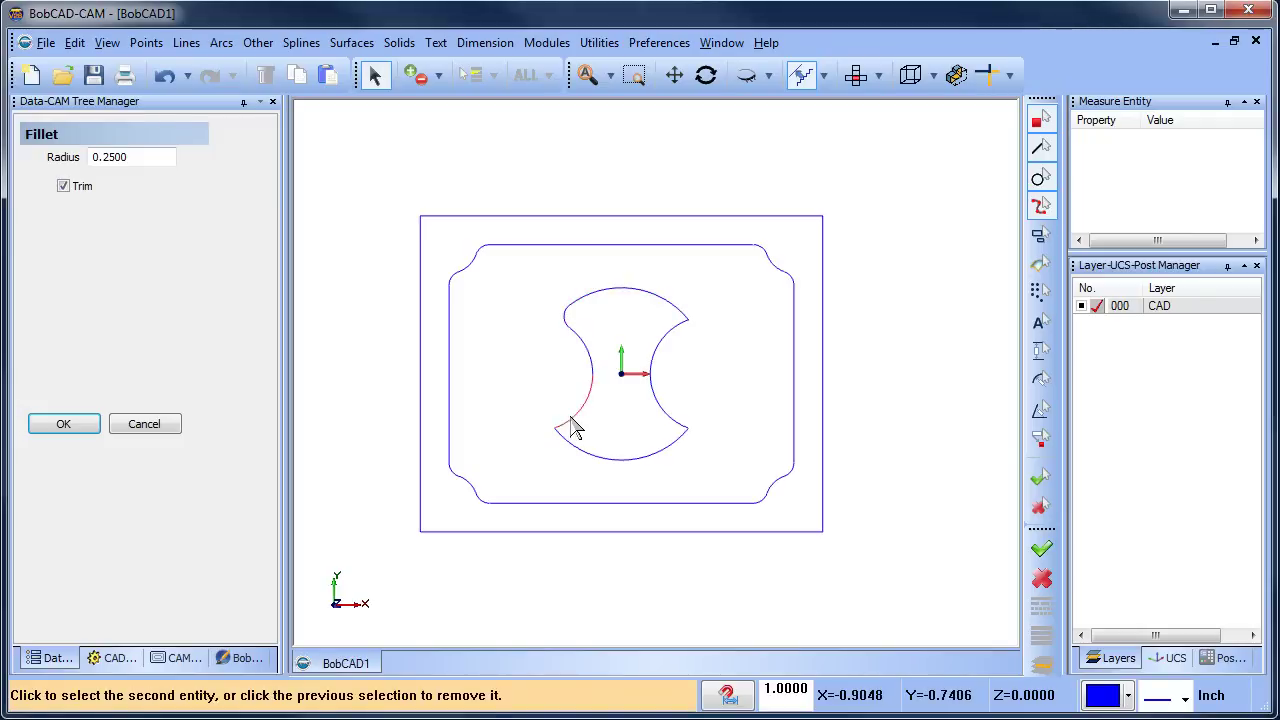
click(577, 451)
click(662, 452)
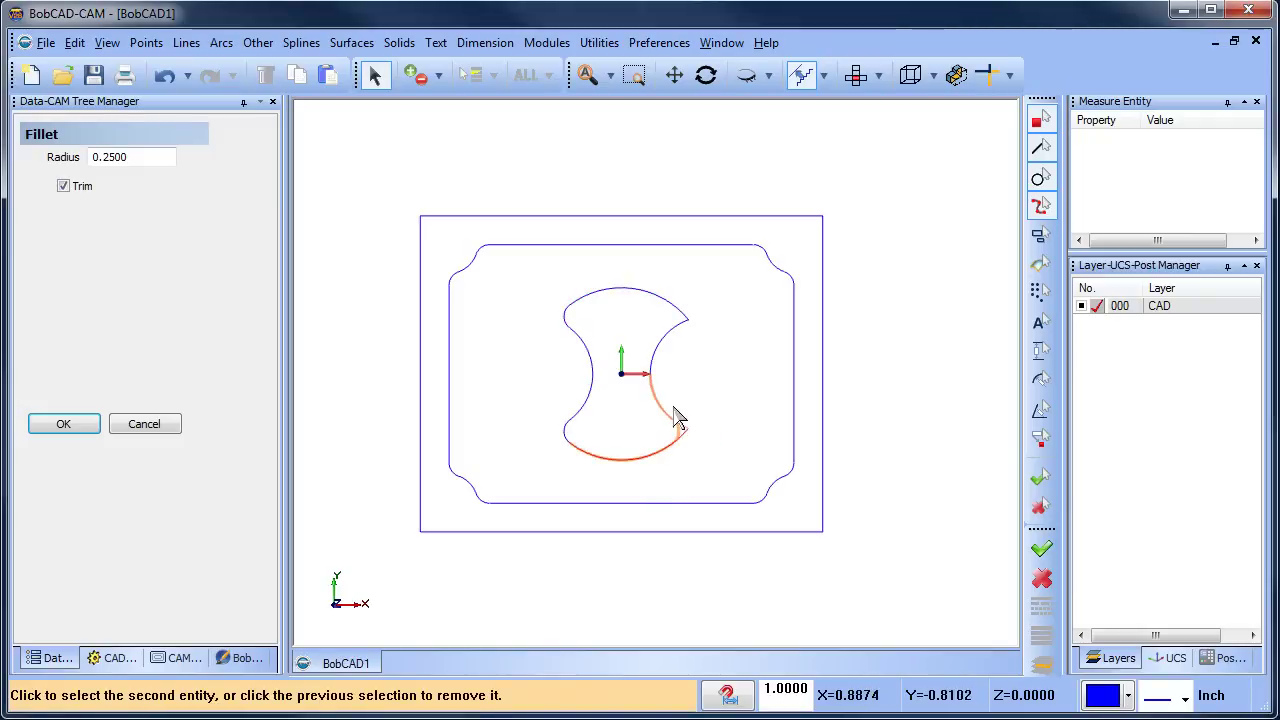
click(670, 431)
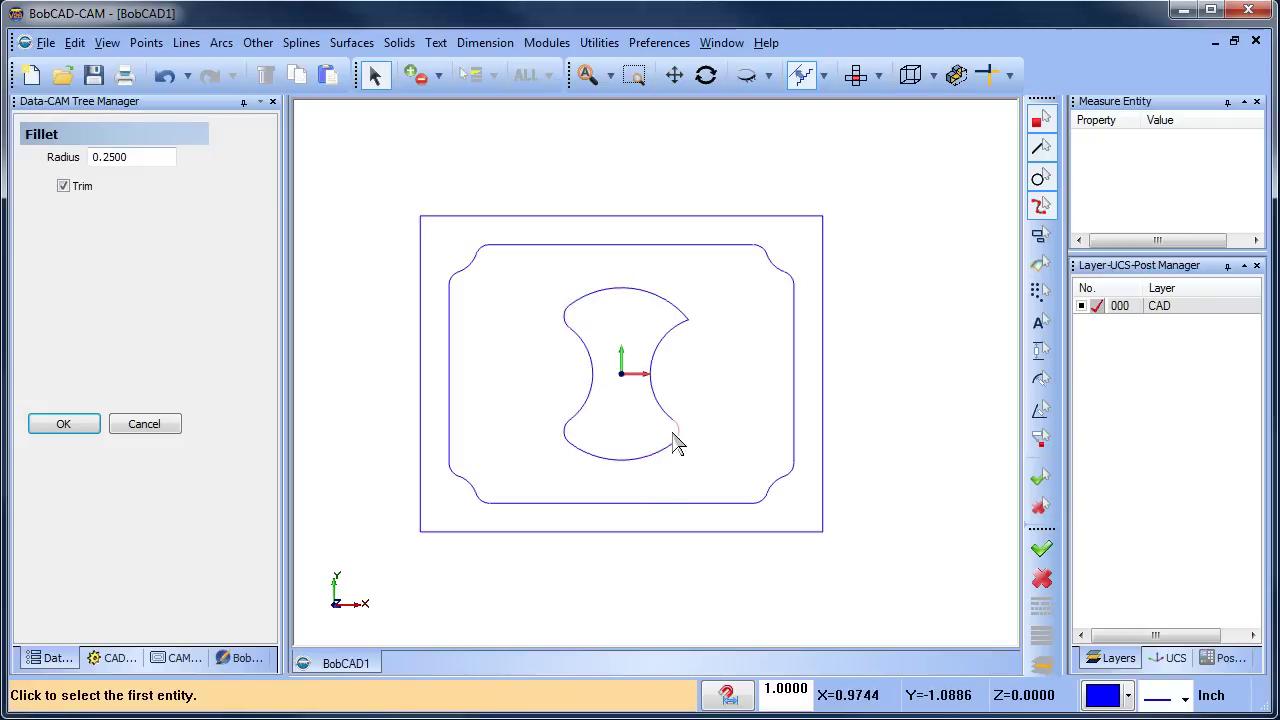
click(669, 314)
click(670, 311)
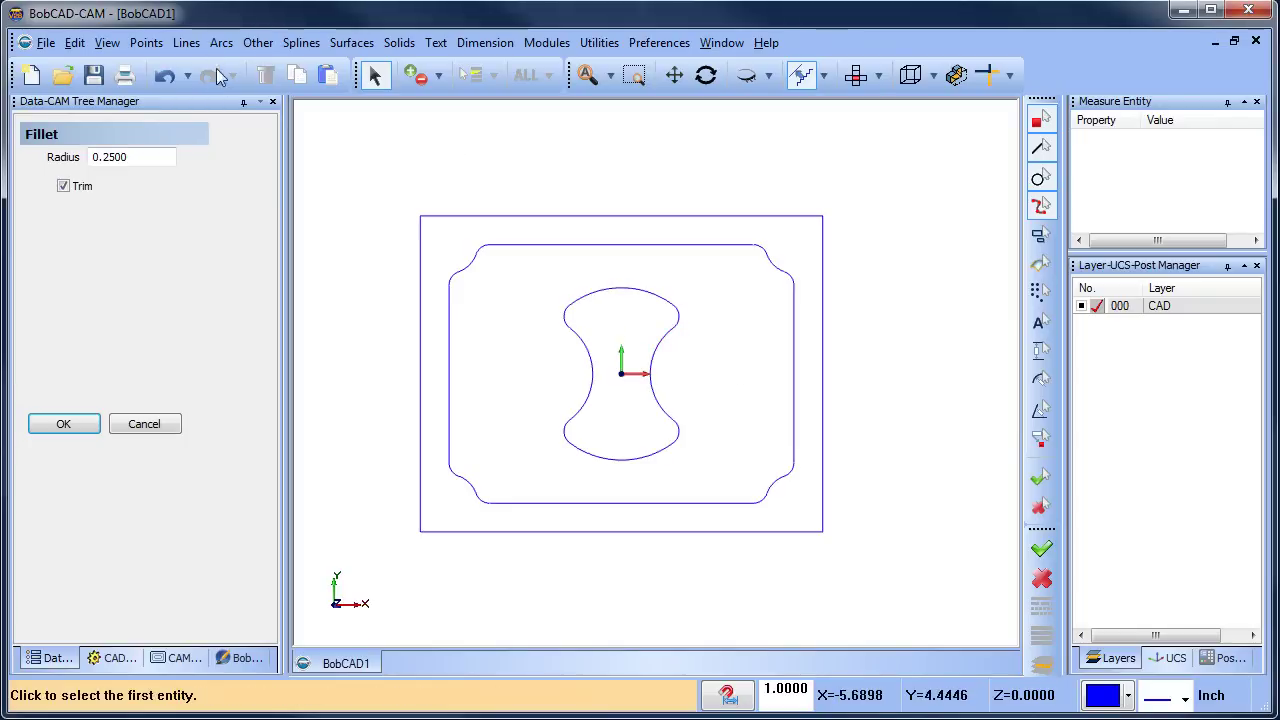
Fillet all four outer-rectangle corners at radius 0.5 by picking each adjacent edge pair.
text(.5)
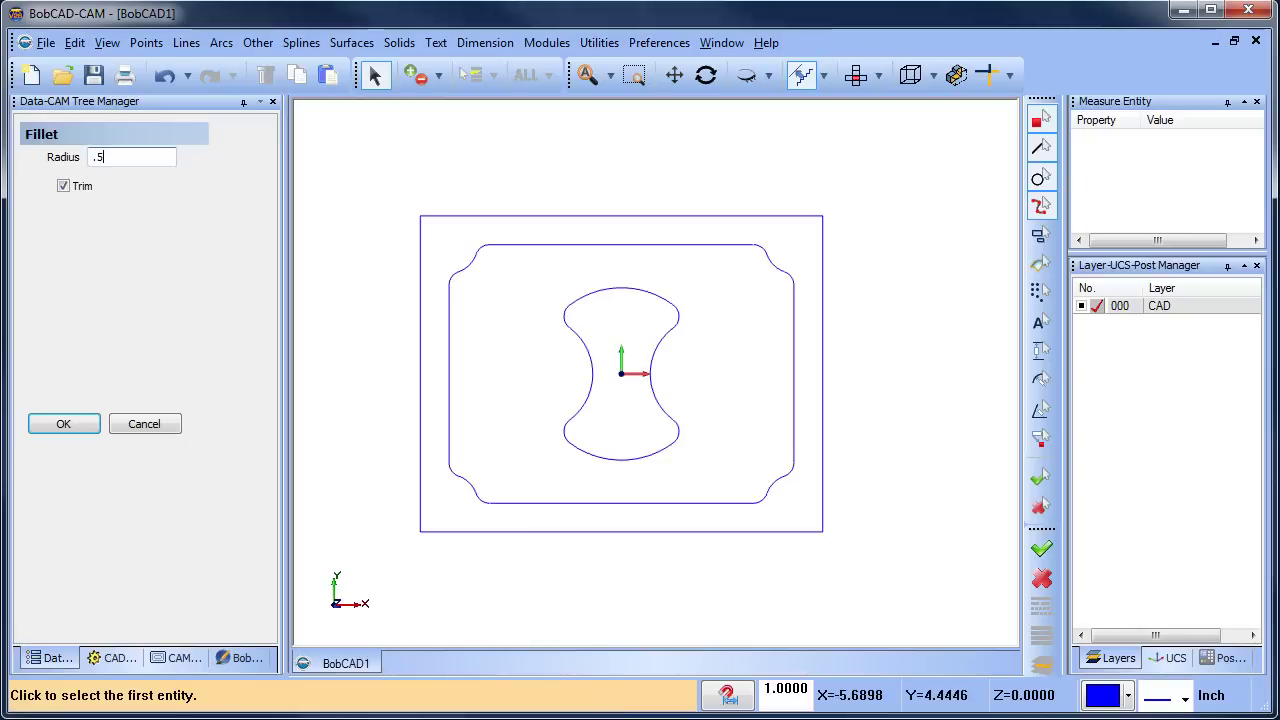
click(421, 234)
click(450, 228)
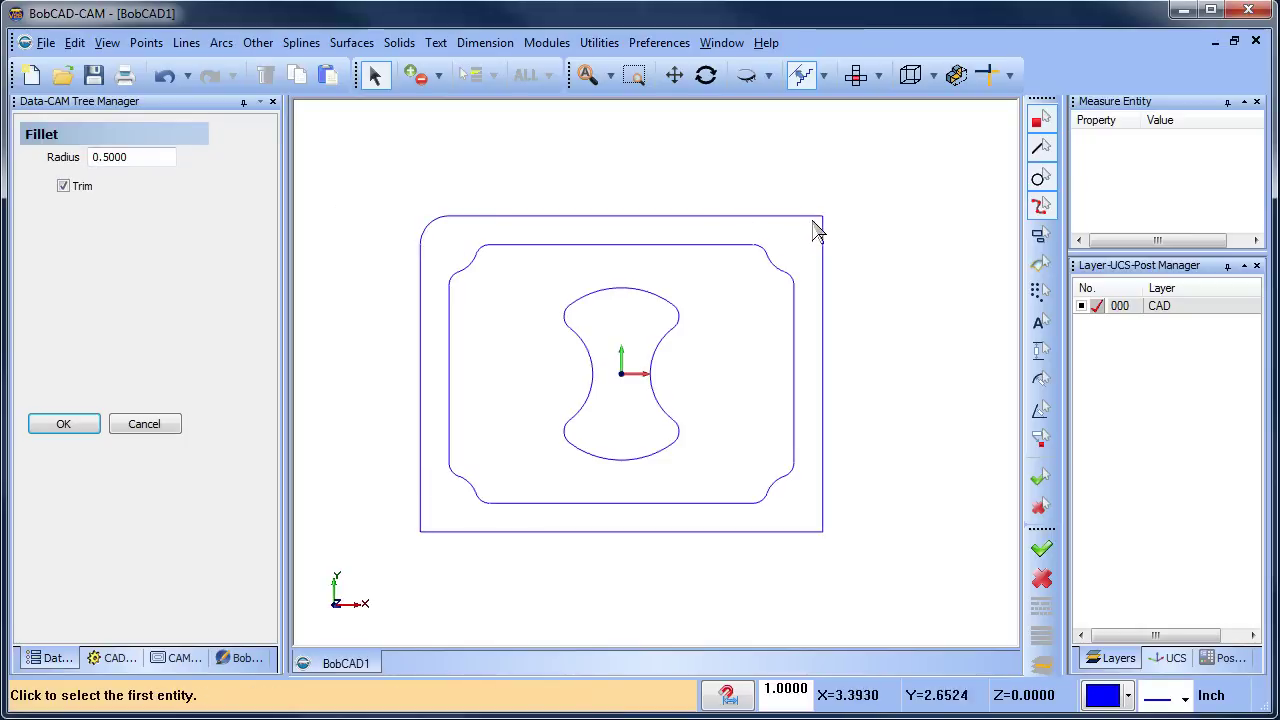
click(816, 220)
click(826, 238)
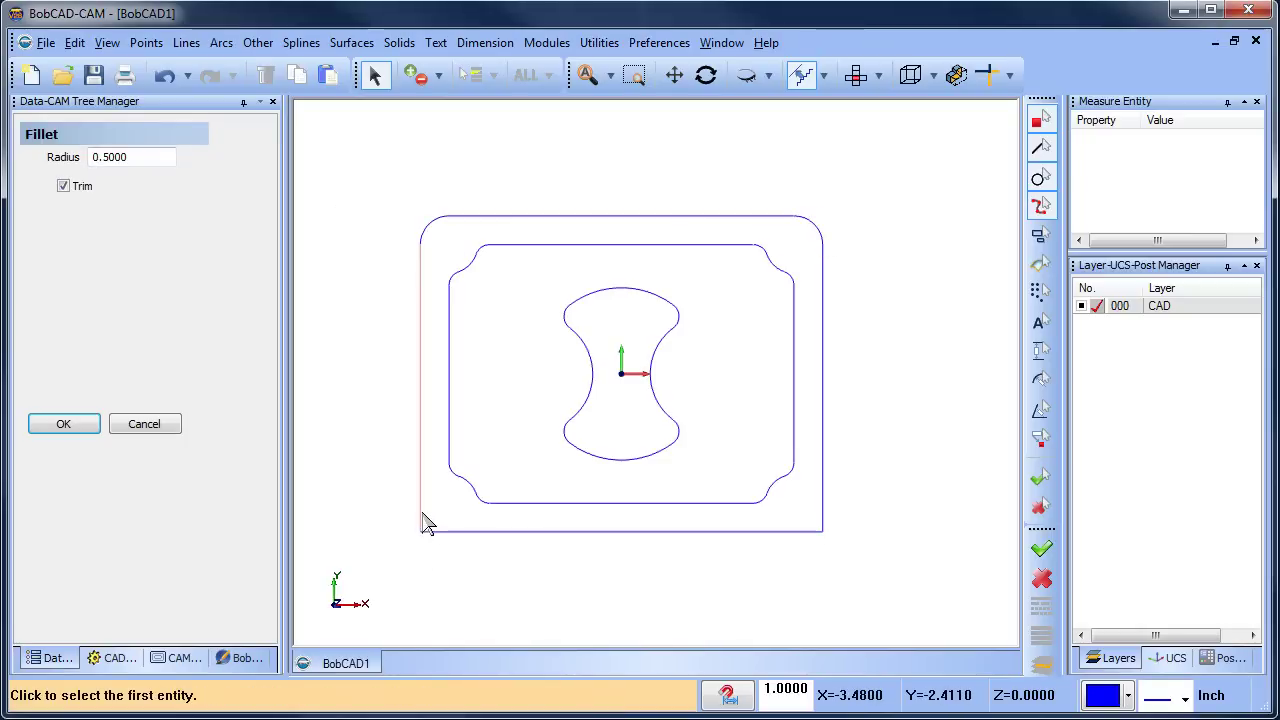
click(421, 517)
click(460, 531)
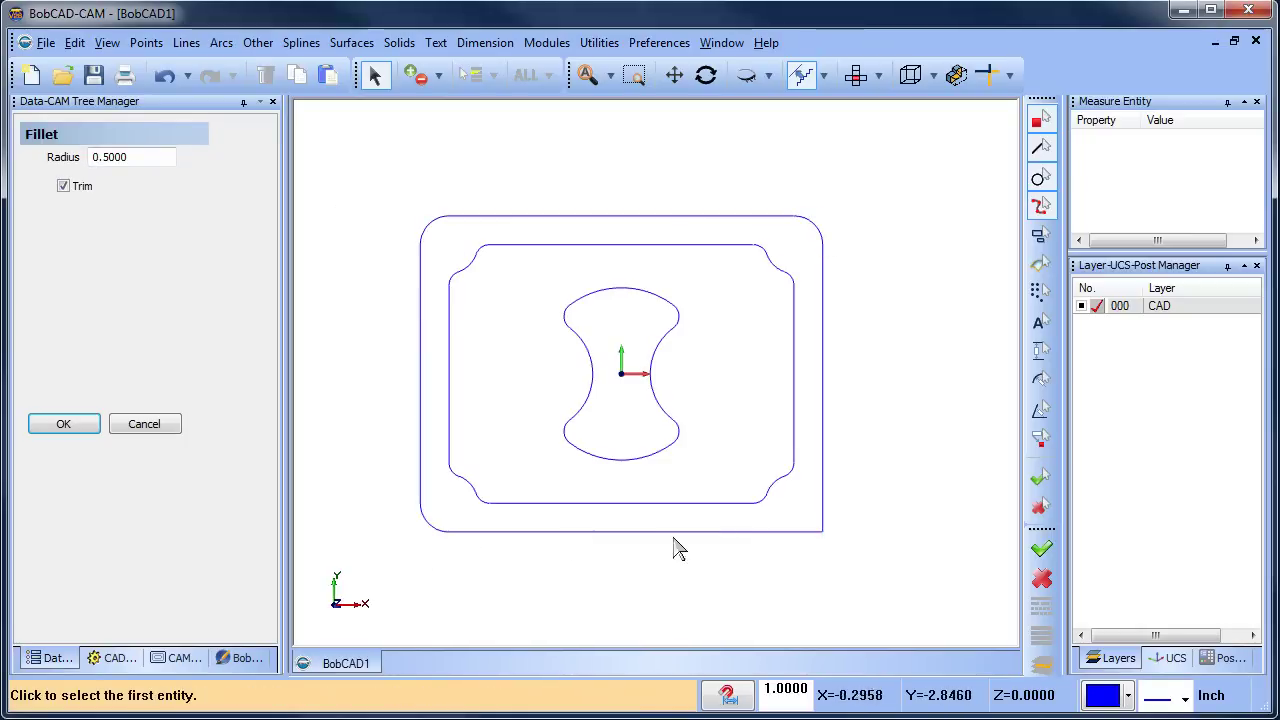
click(800, 532)
click(824, 517)
click(221, 43)
Place 0.125-radius circles at the four corner snap points, then end the arc command.
click(251, 106)
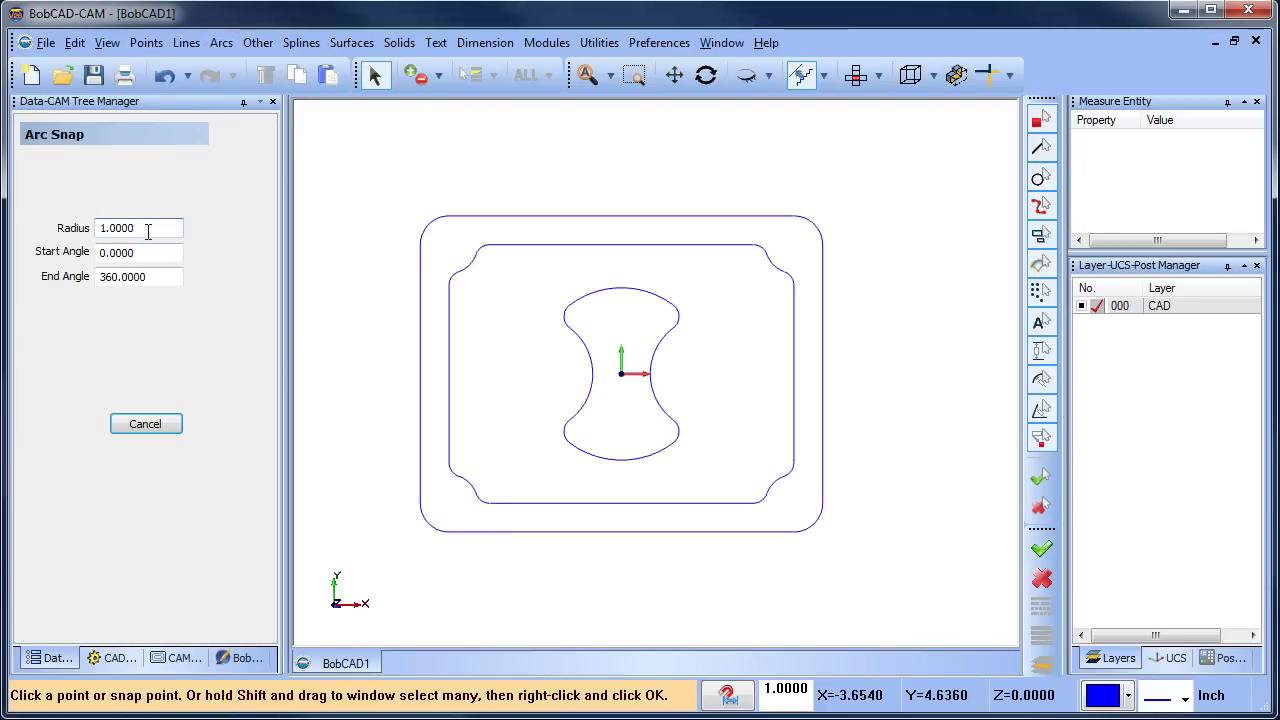
text(.125)
key(Return)
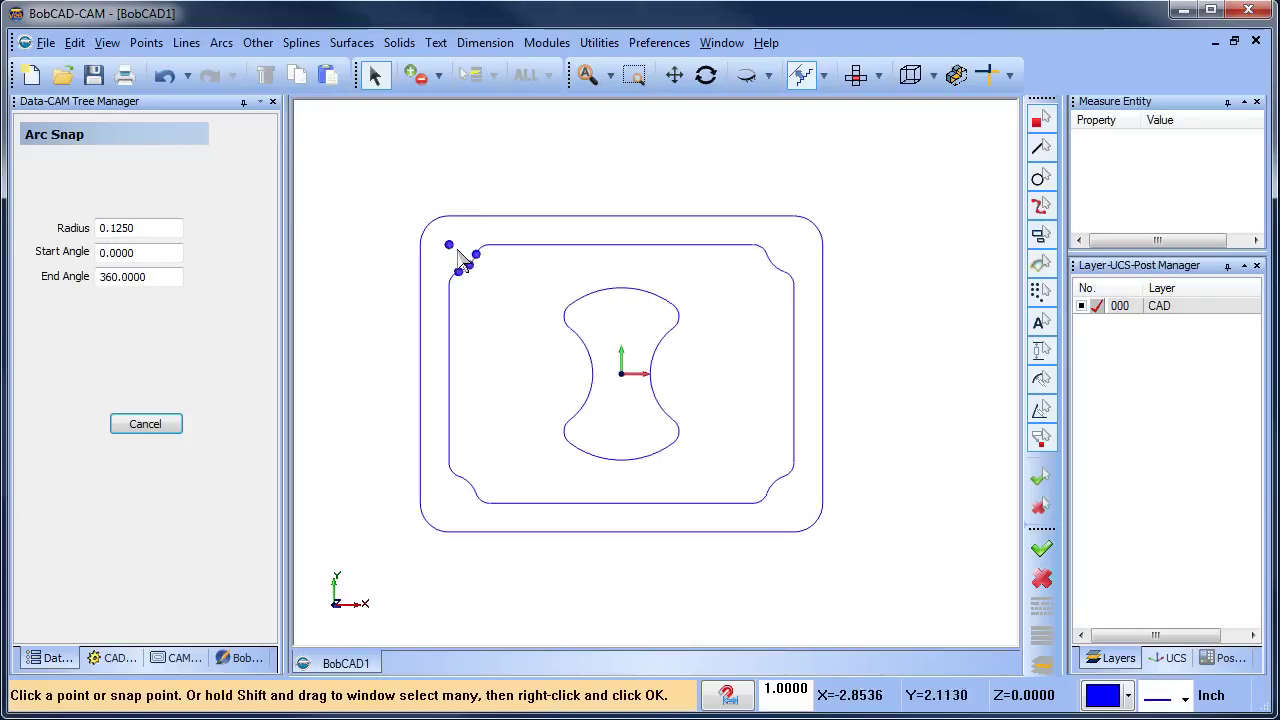
click(452, 256)
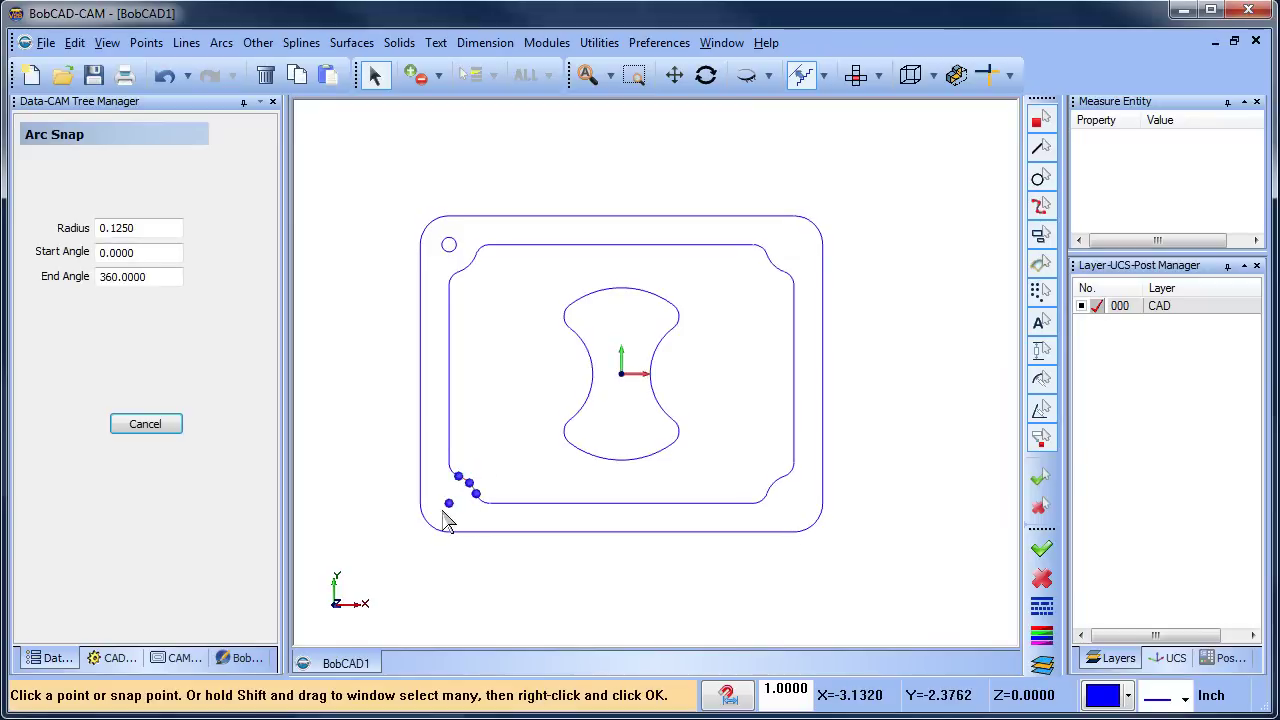
click(453, 512)
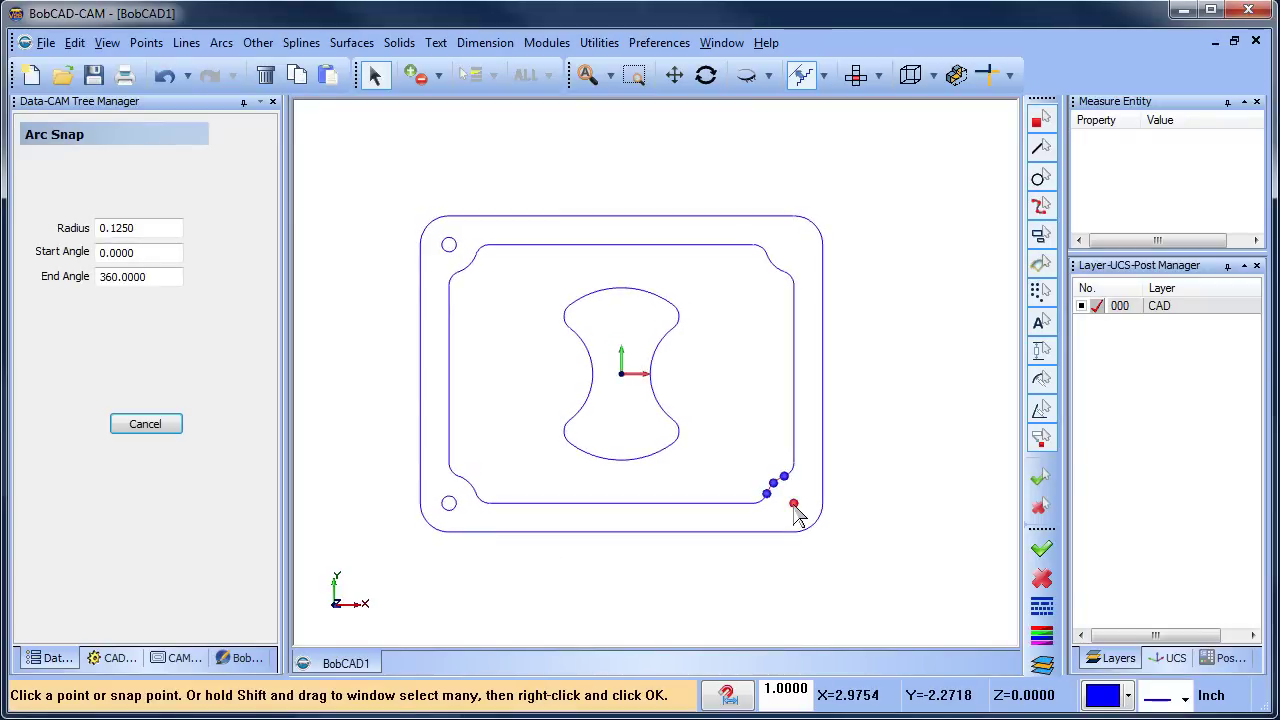
click(798, 512)
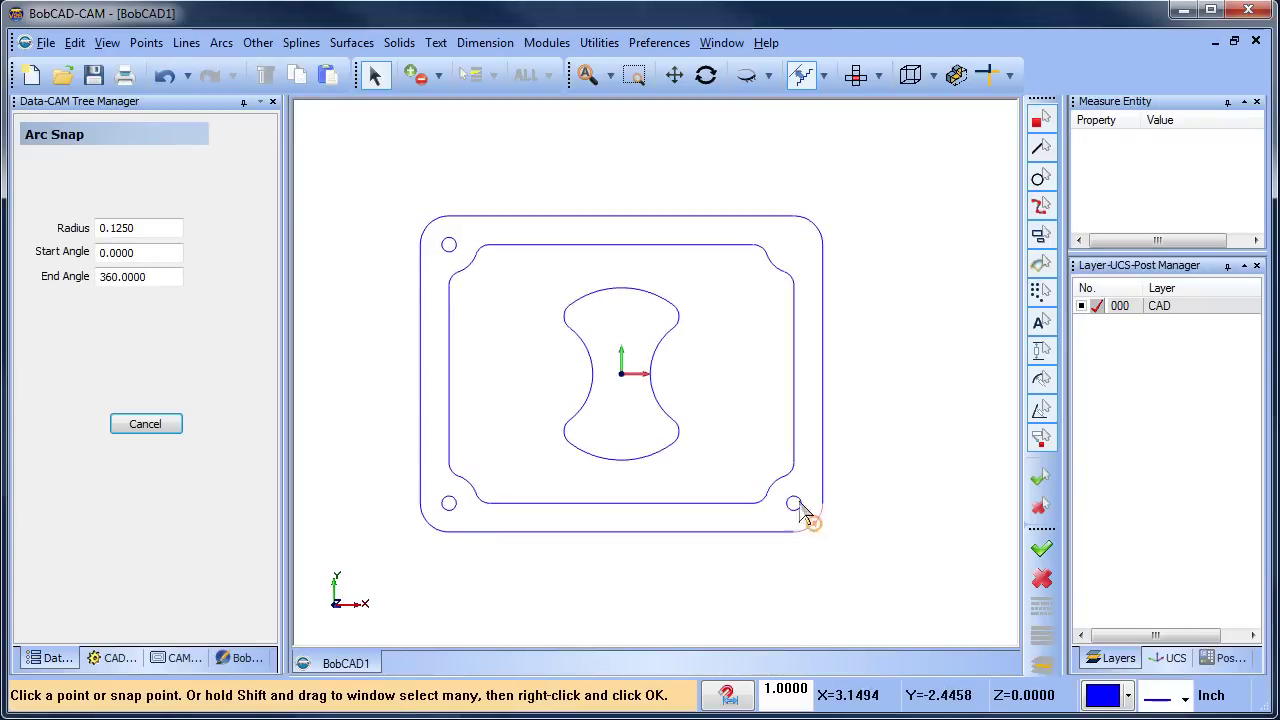
click(798, 253)
right_click(898, 252)
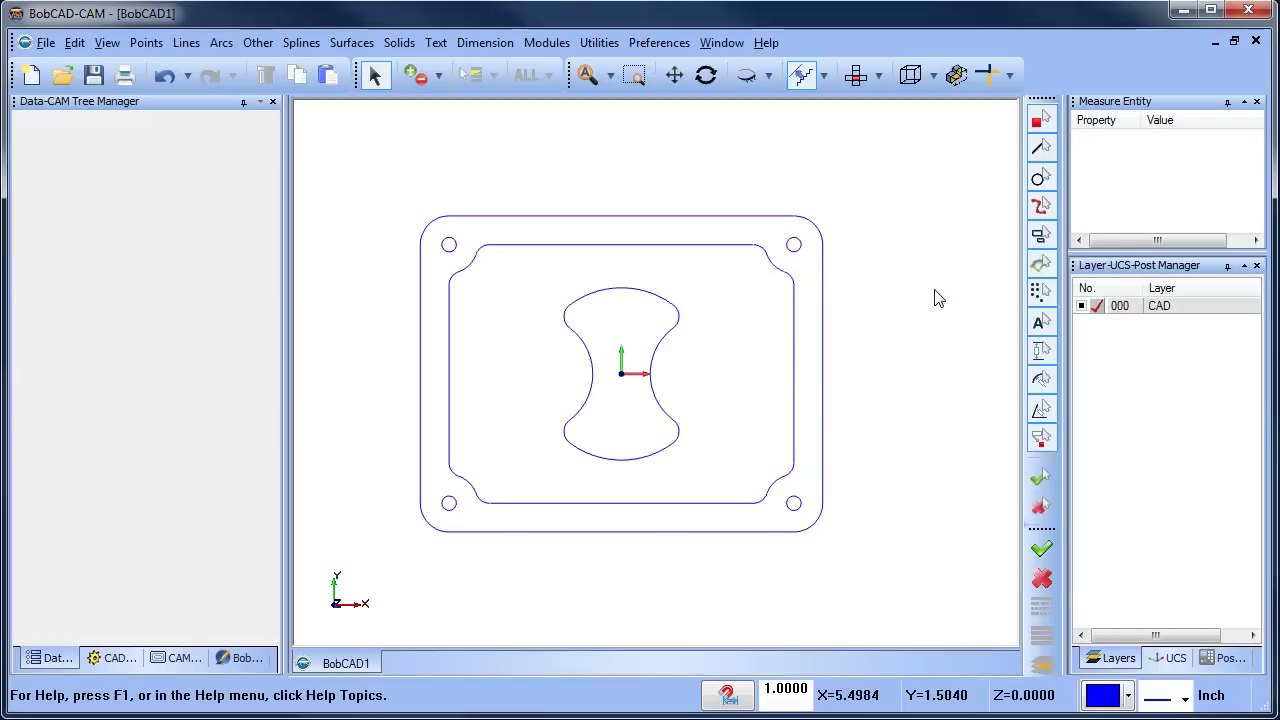
click(942, 284)
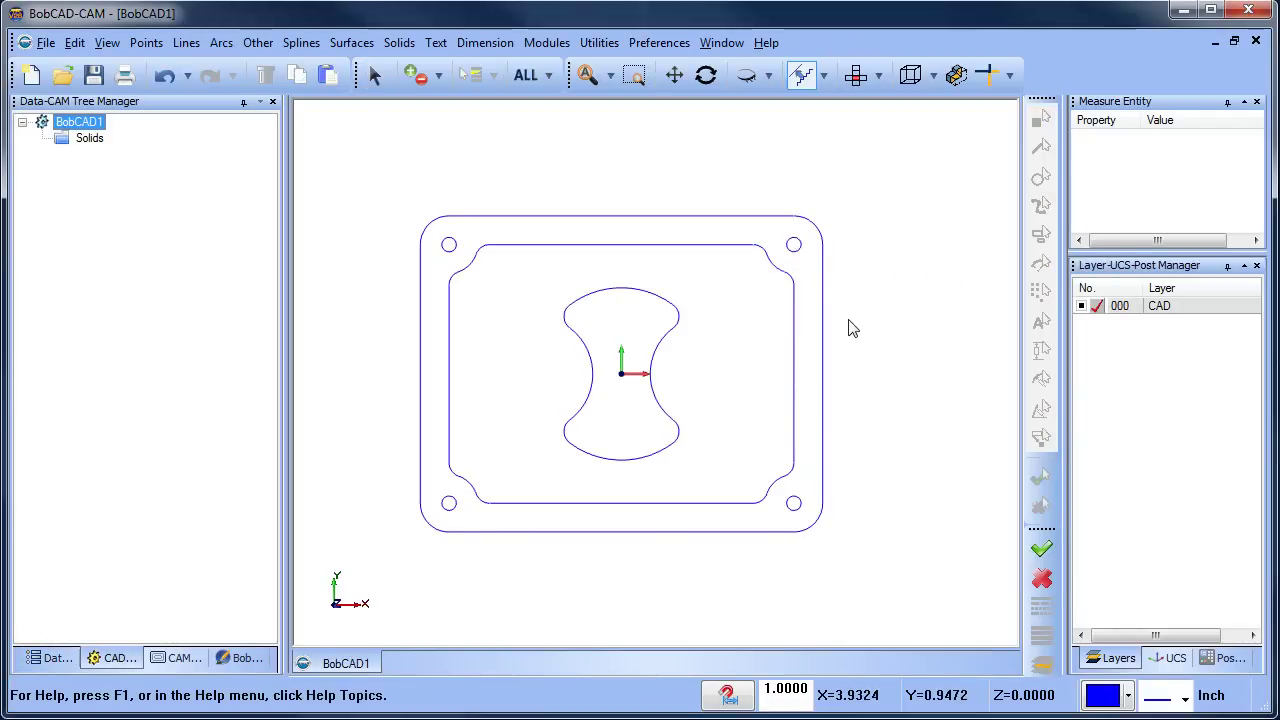
Offset the inner pocket outline 0.125 outward on the left side of the chain.
click(257, 42)
click(300, 155)
drag(162, 181, 14, 188)
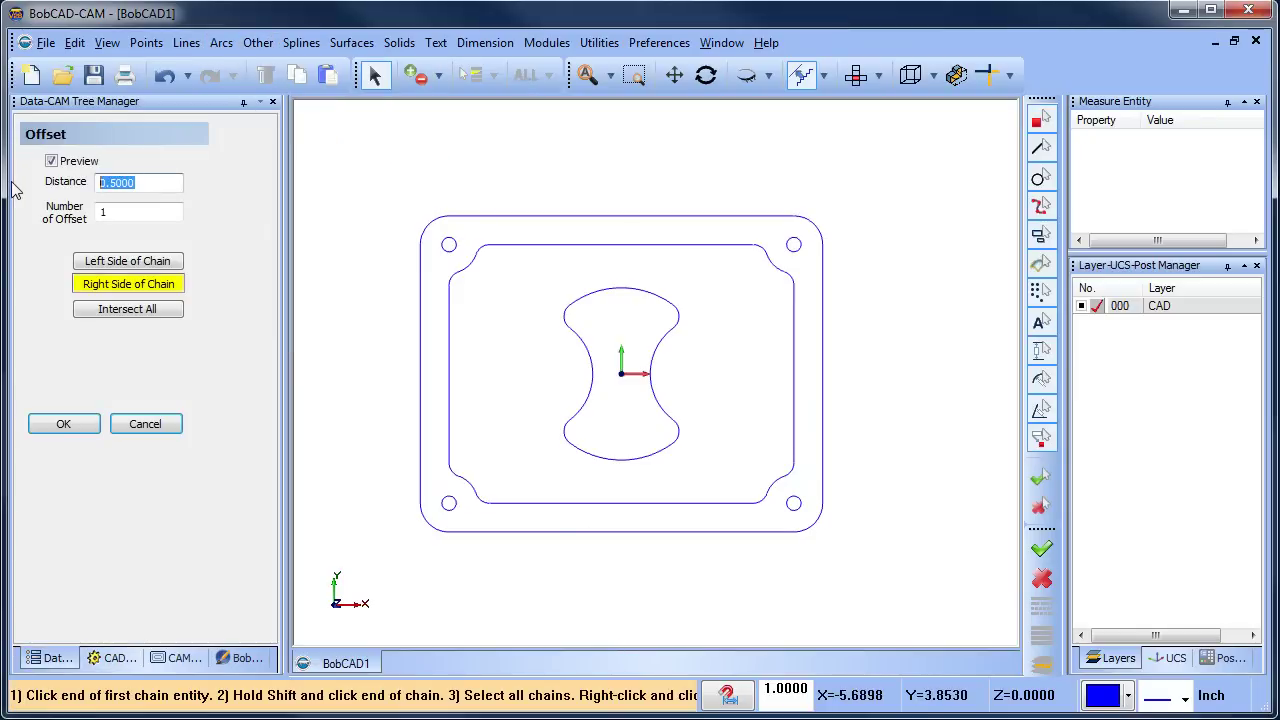
text(.)
click(452, 292)
click(127, 264)
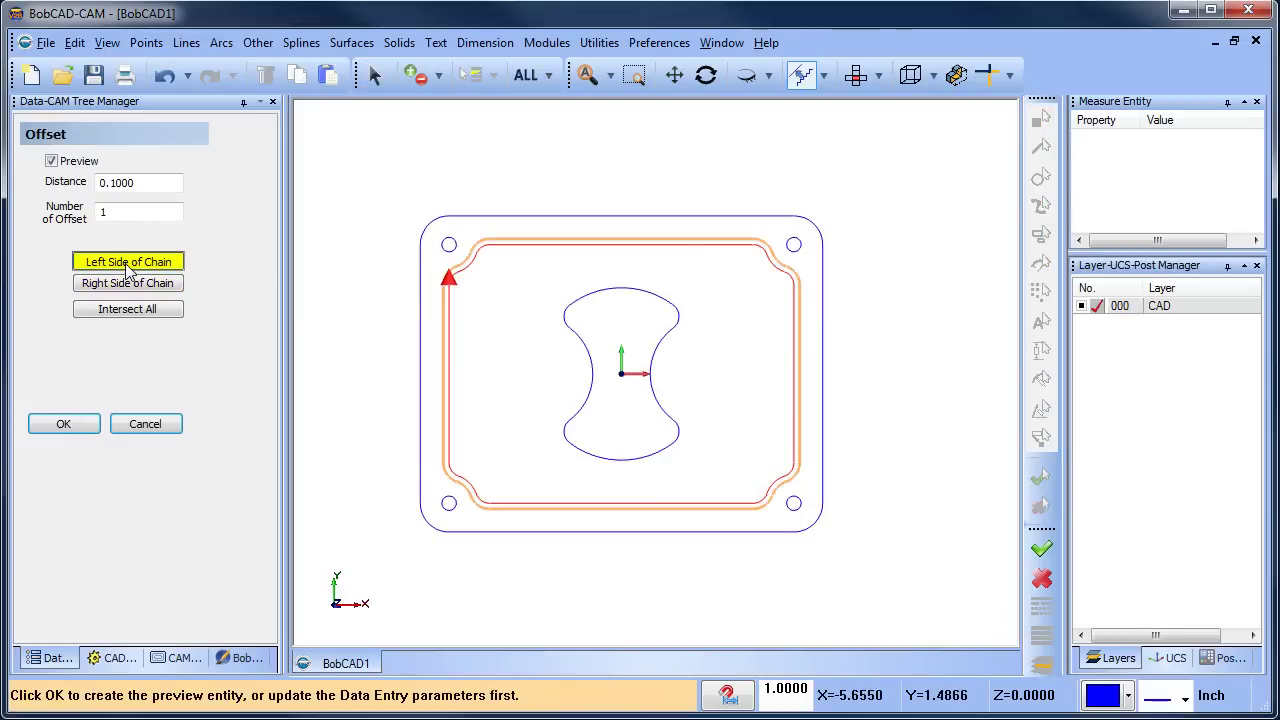
drag(136, 189, 14, 185)
text(.125)
click(60, 424)
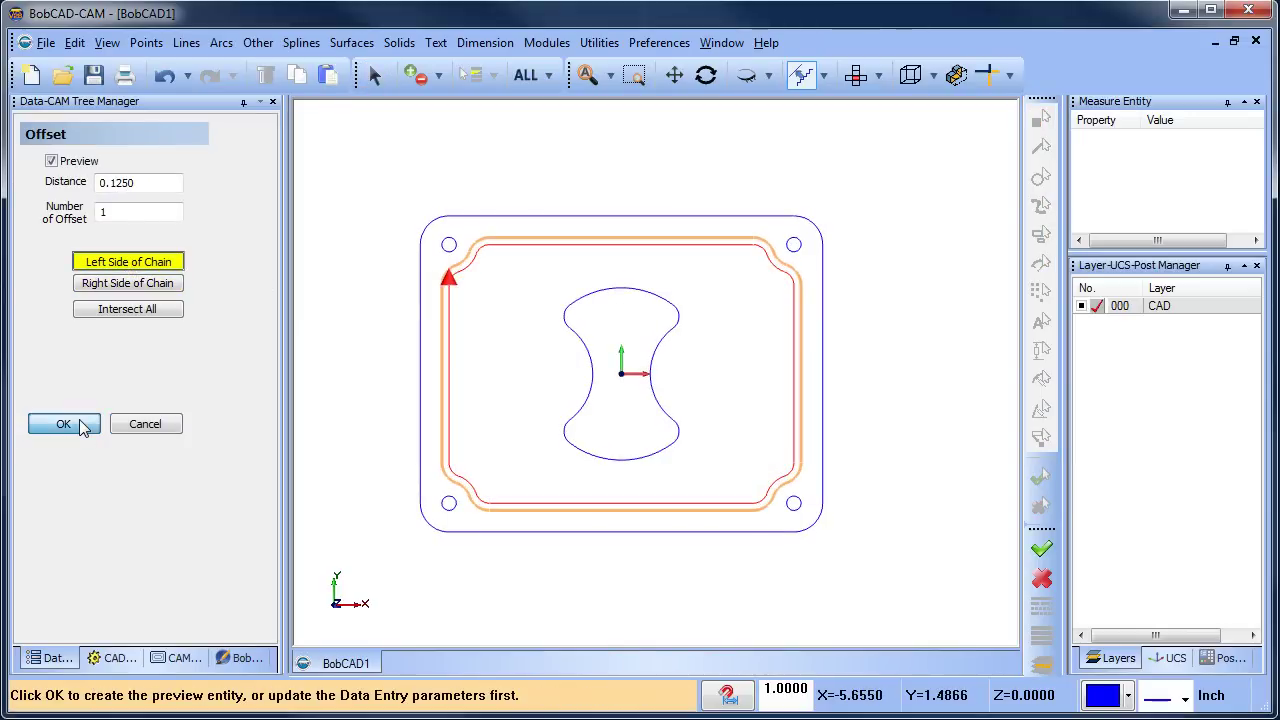
click(130, 424)
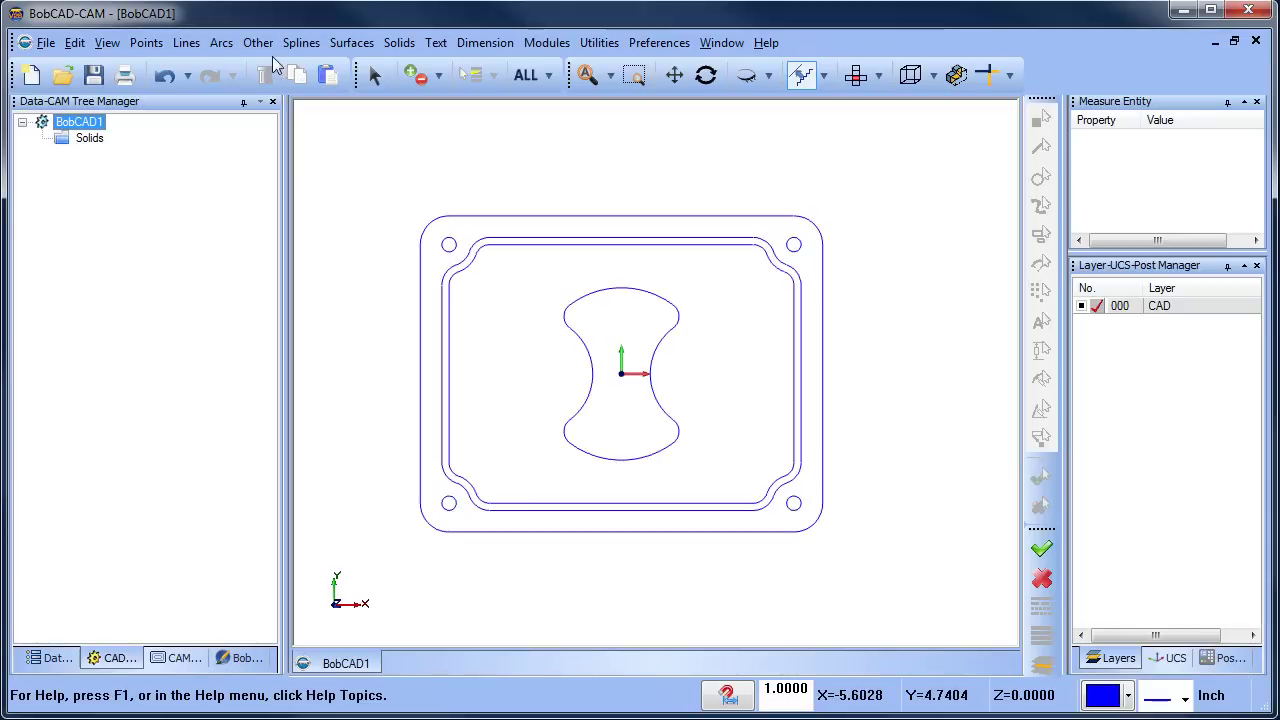
click(221, 42)
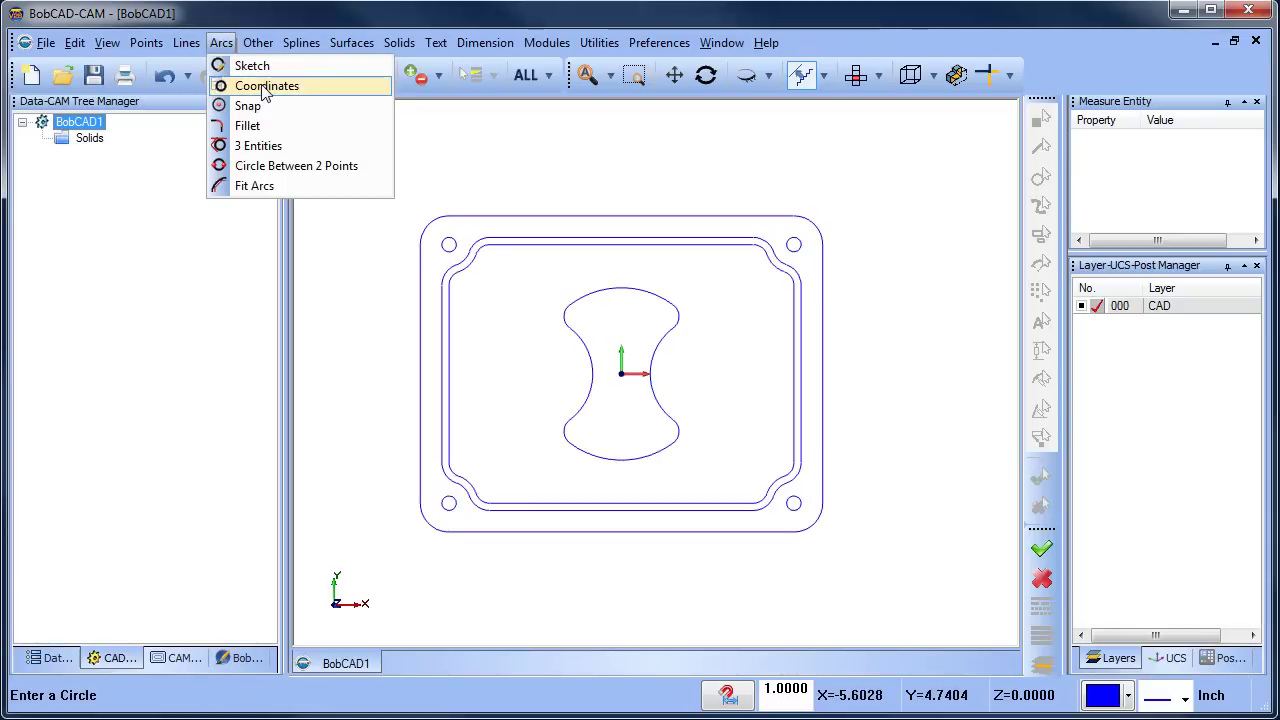
Start a circle by coordinates with its centre at X 0, Y 4.
click(262, 86)
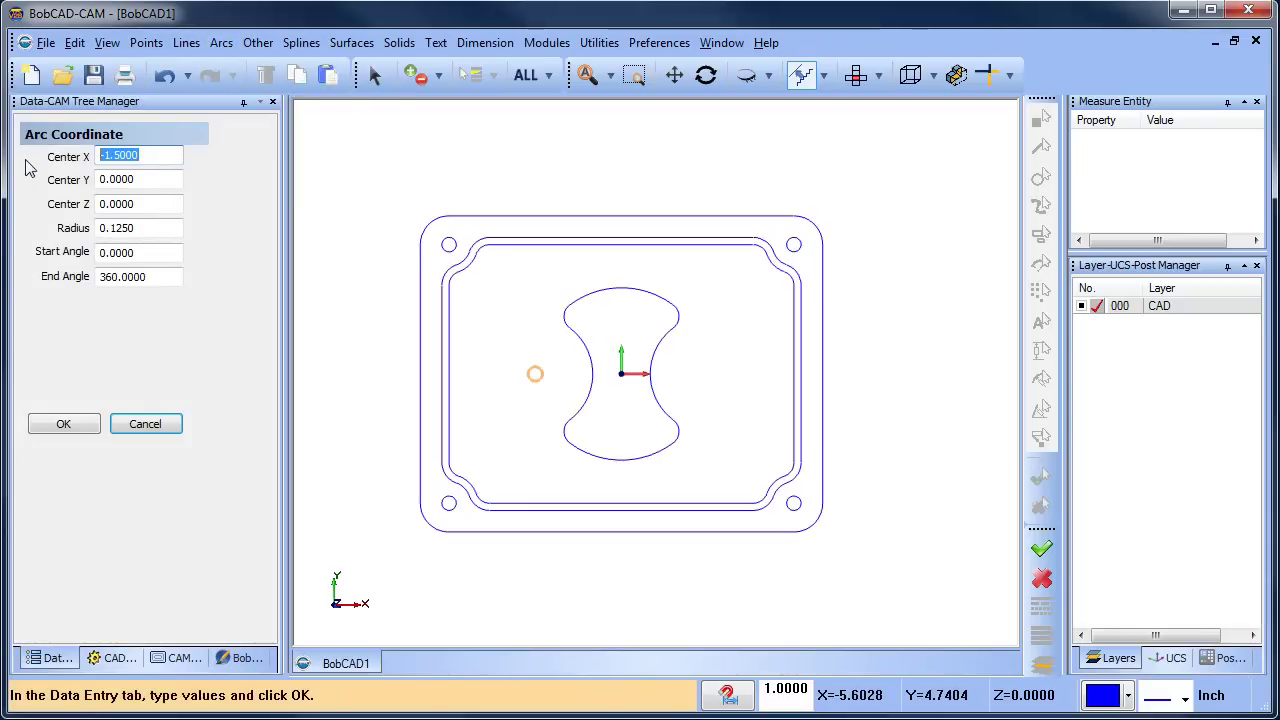
text(03)
drag(145, 160, 53, 168)
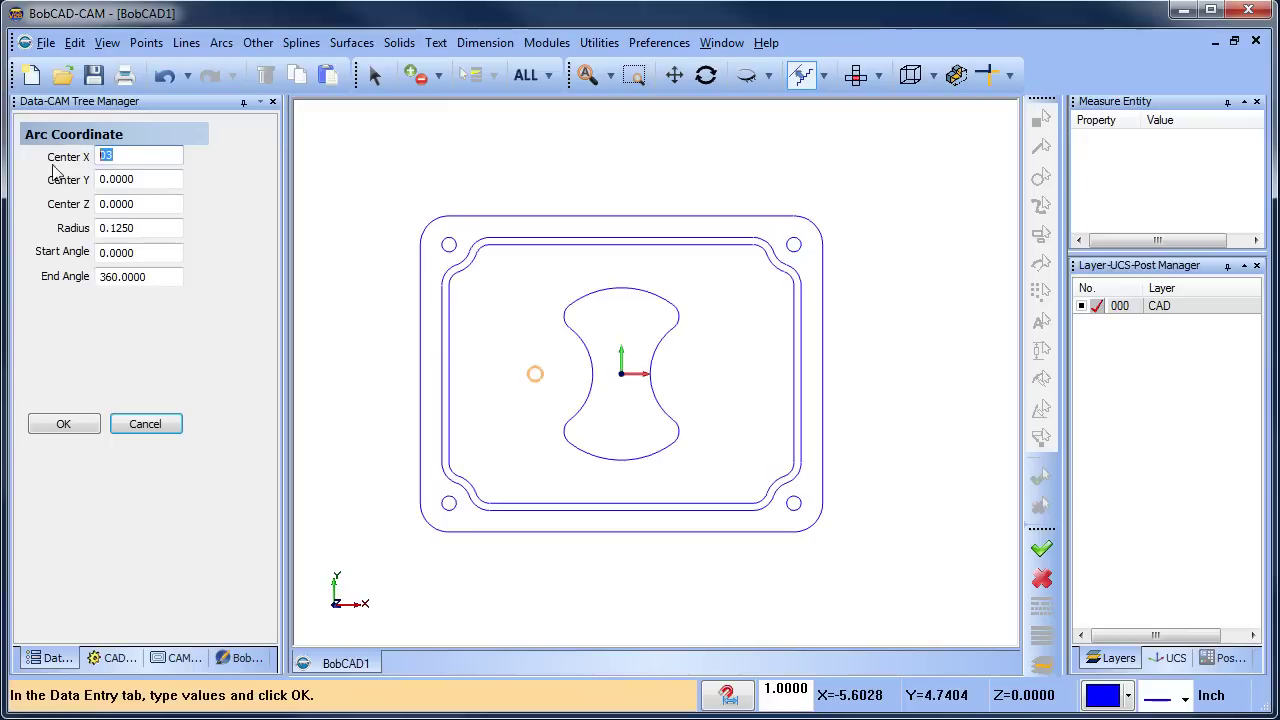
key(Tab)
text(3)
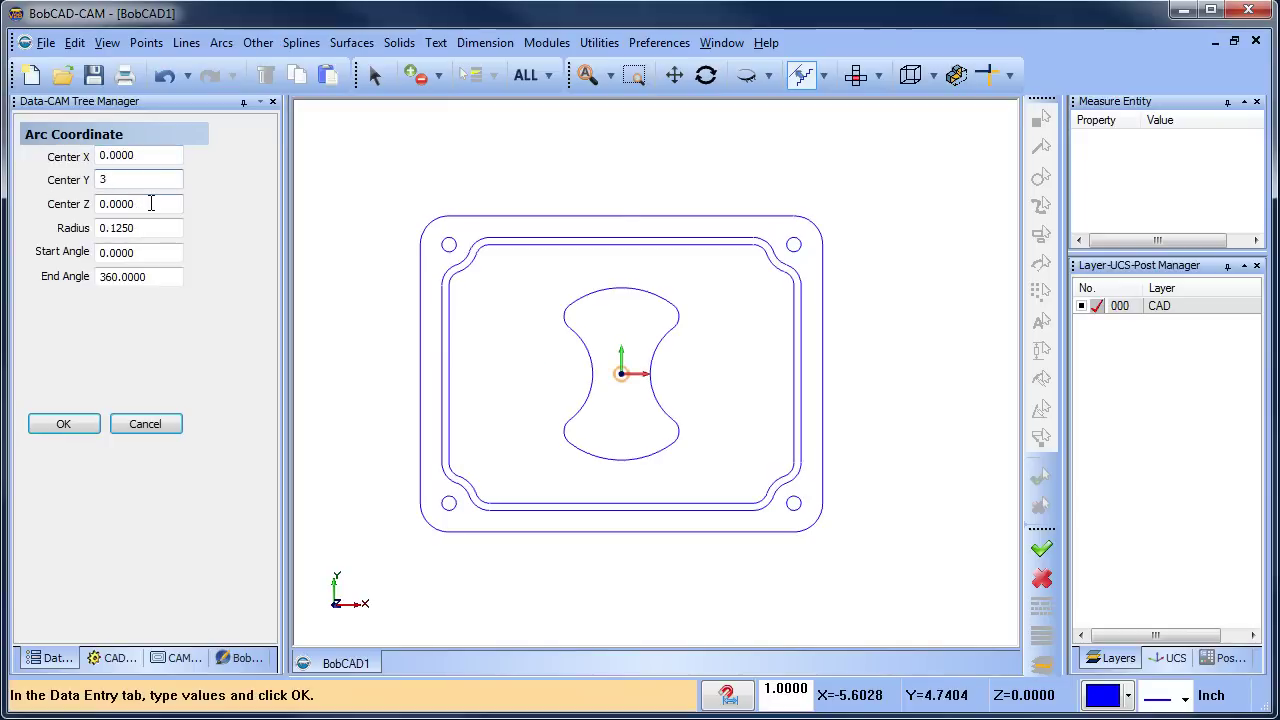
click(151, 203)
drag(148, 183, 77, 183)
text(4)
click(150, 228)
Give the circle radius 0.0625 and create it.
drag(150, 228, 77, 258)
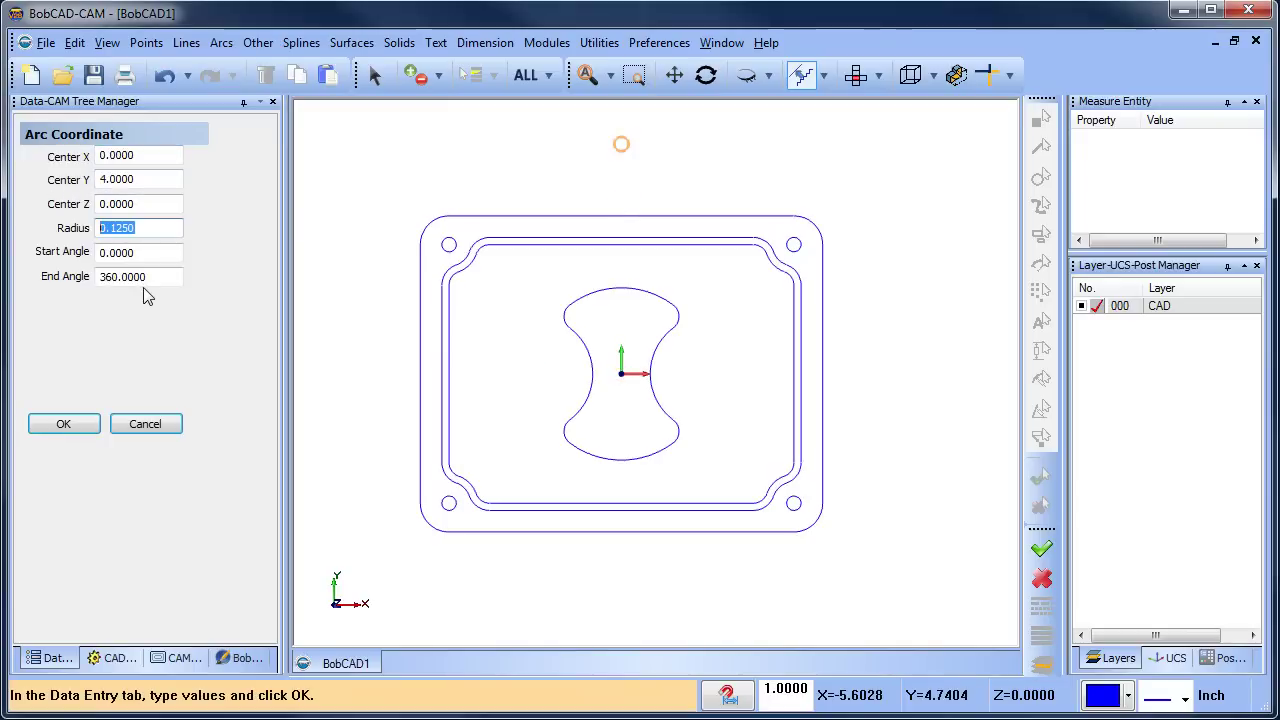
text(.06)
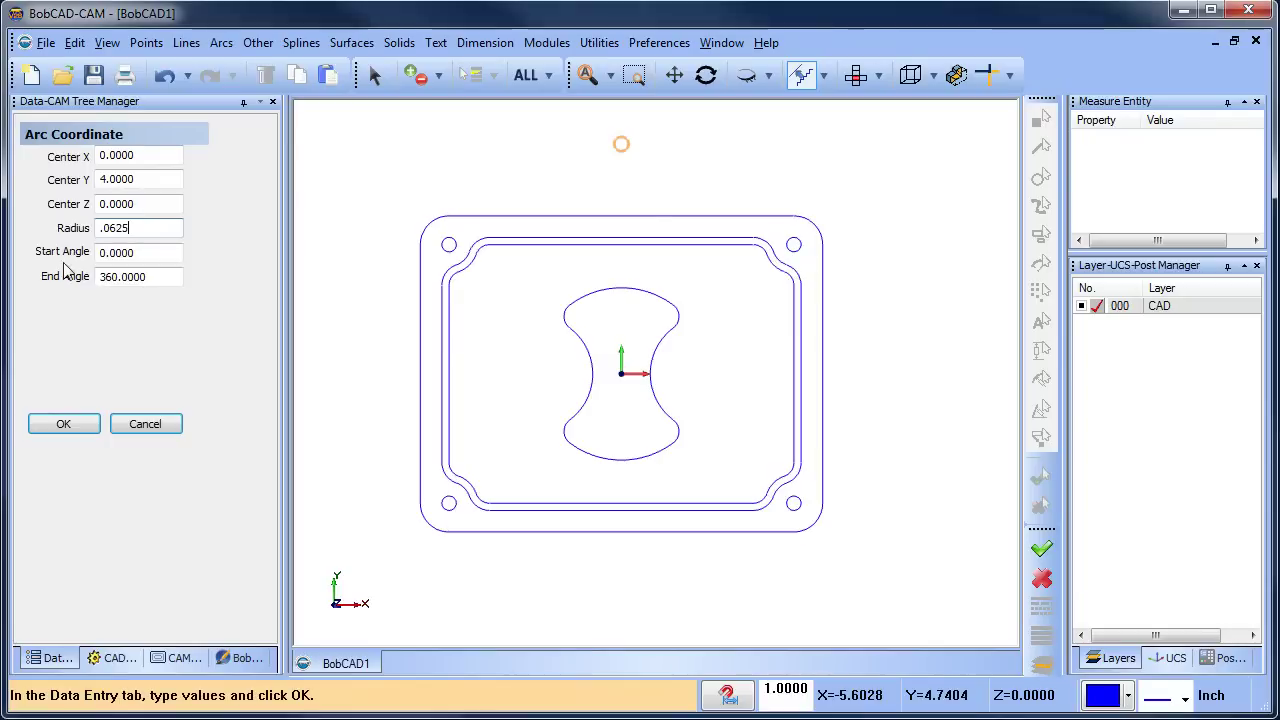
text(25)
click(155, 203)
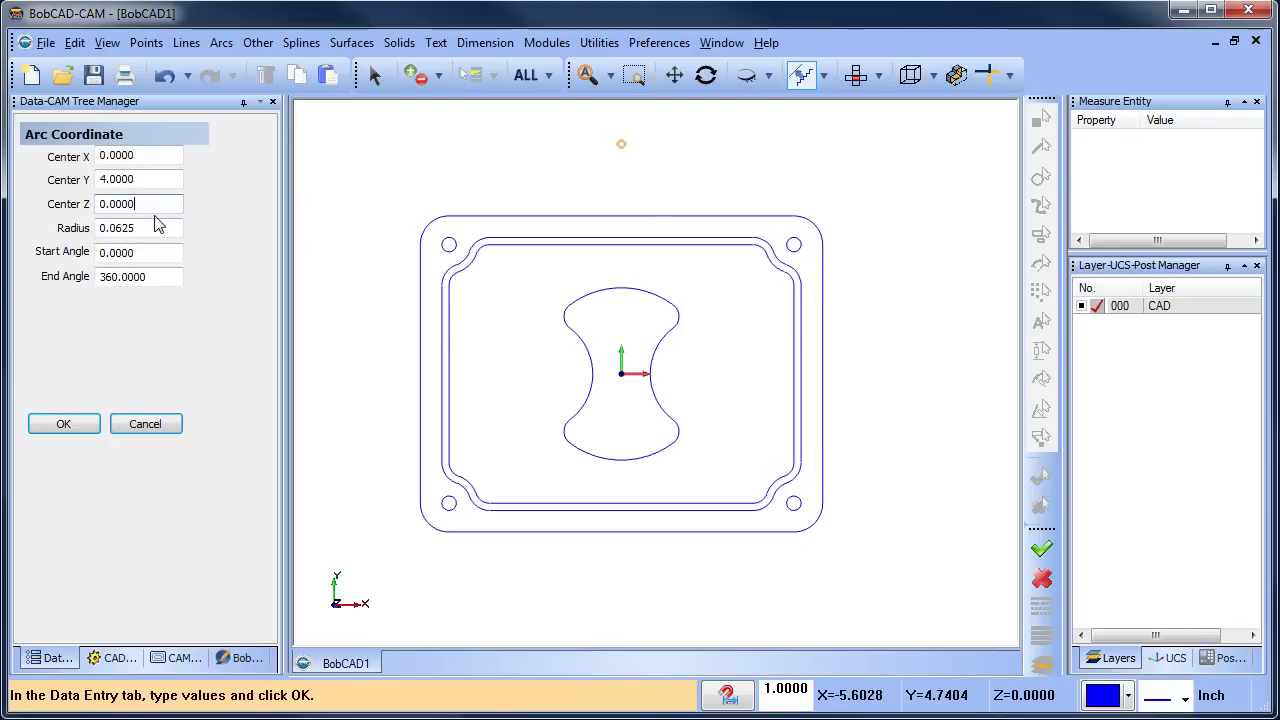
click(63, 423)
click(143, 423)
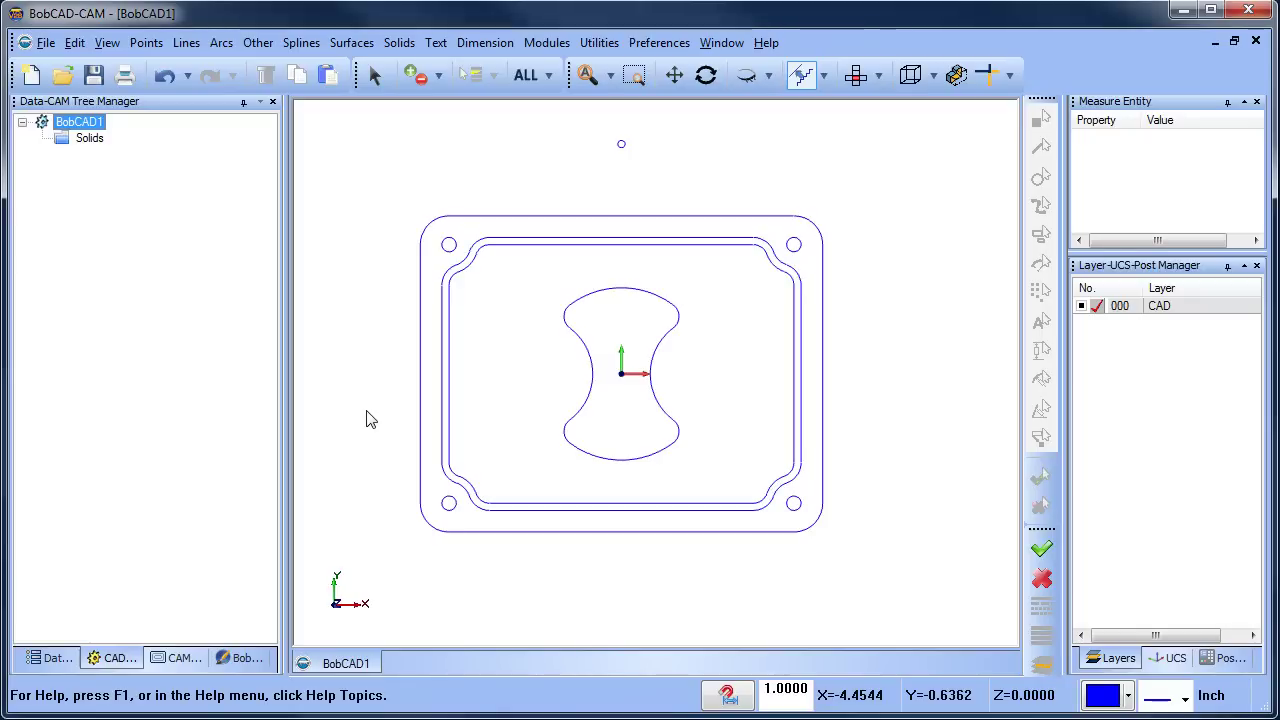
Add a new layer 001 to hold the solid.
right_click(1178, 308)
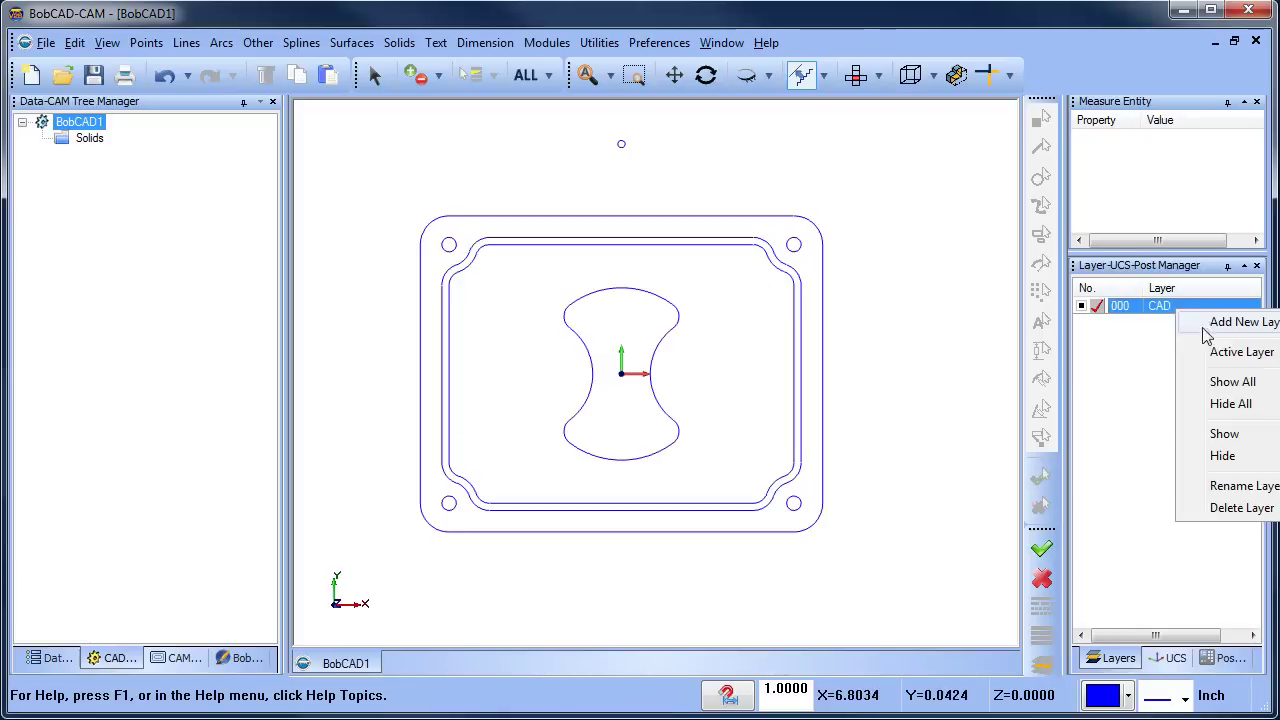
click(1240, 322)
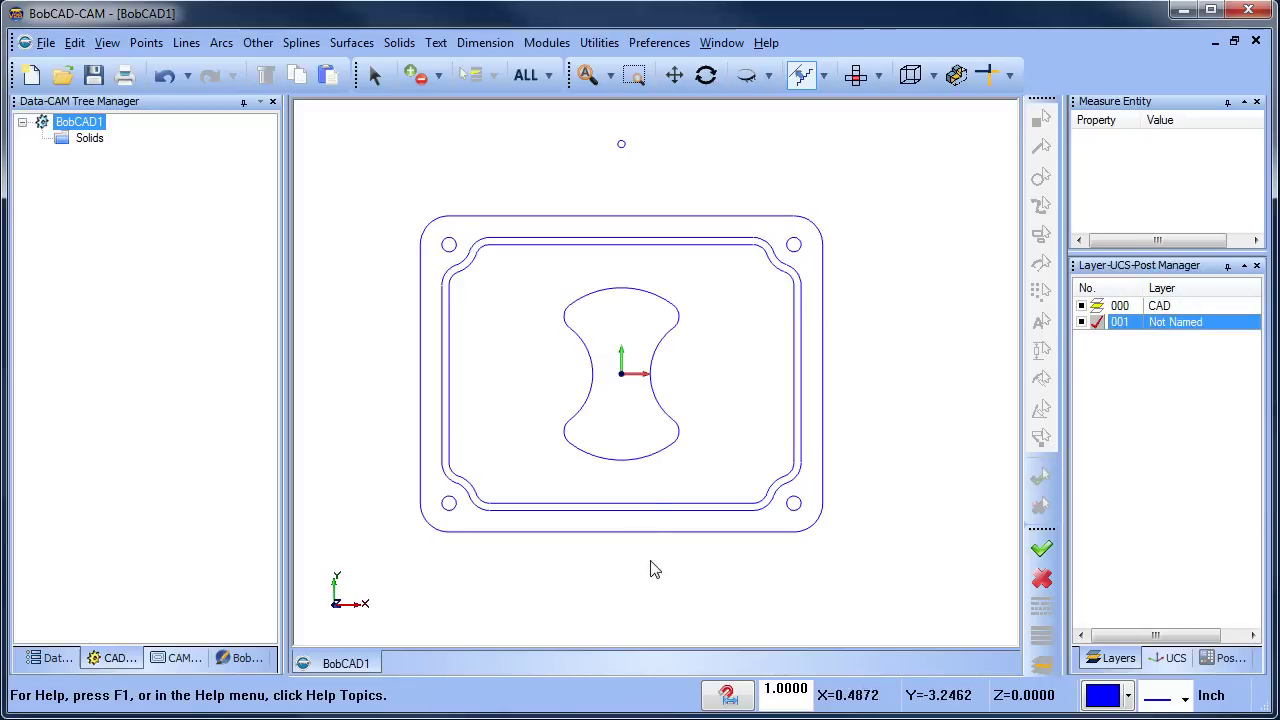
middle_drag(651, 566, 740, 532)
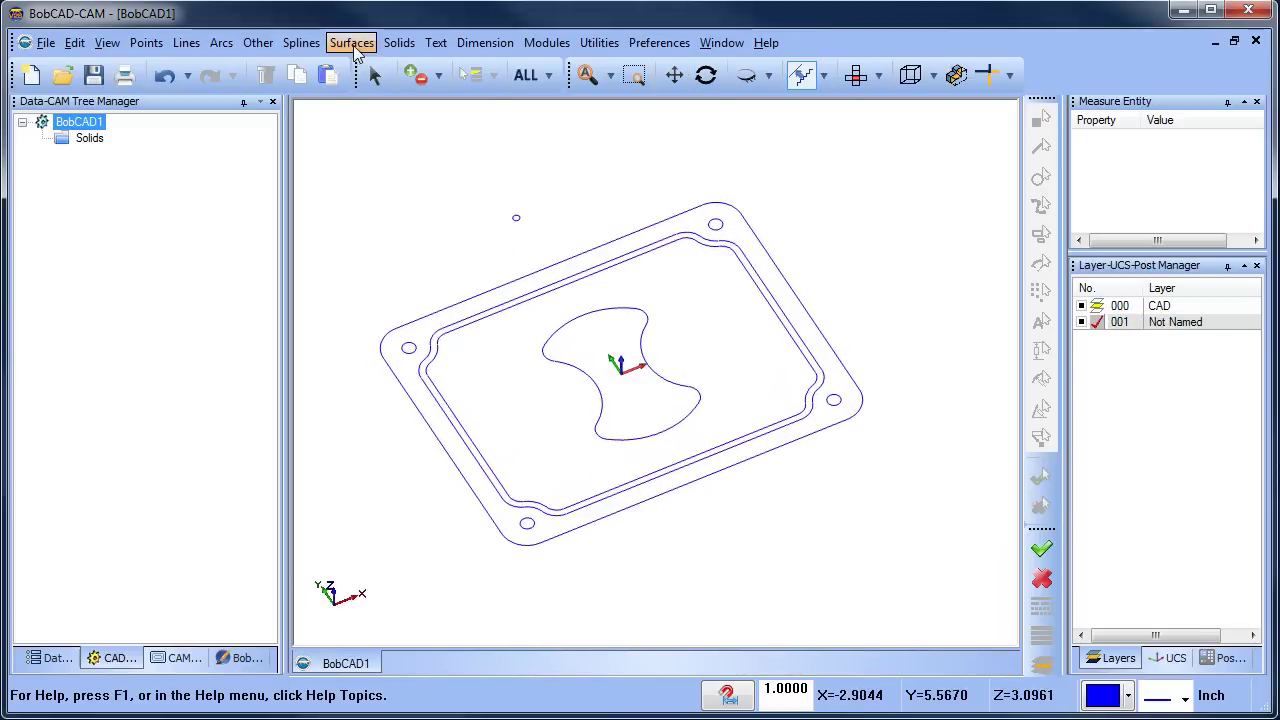
Extrude the outer plate outline 0 upward and 1 downward into a solid.
click(351, 42)
click(401, 131)
click(457, 304)
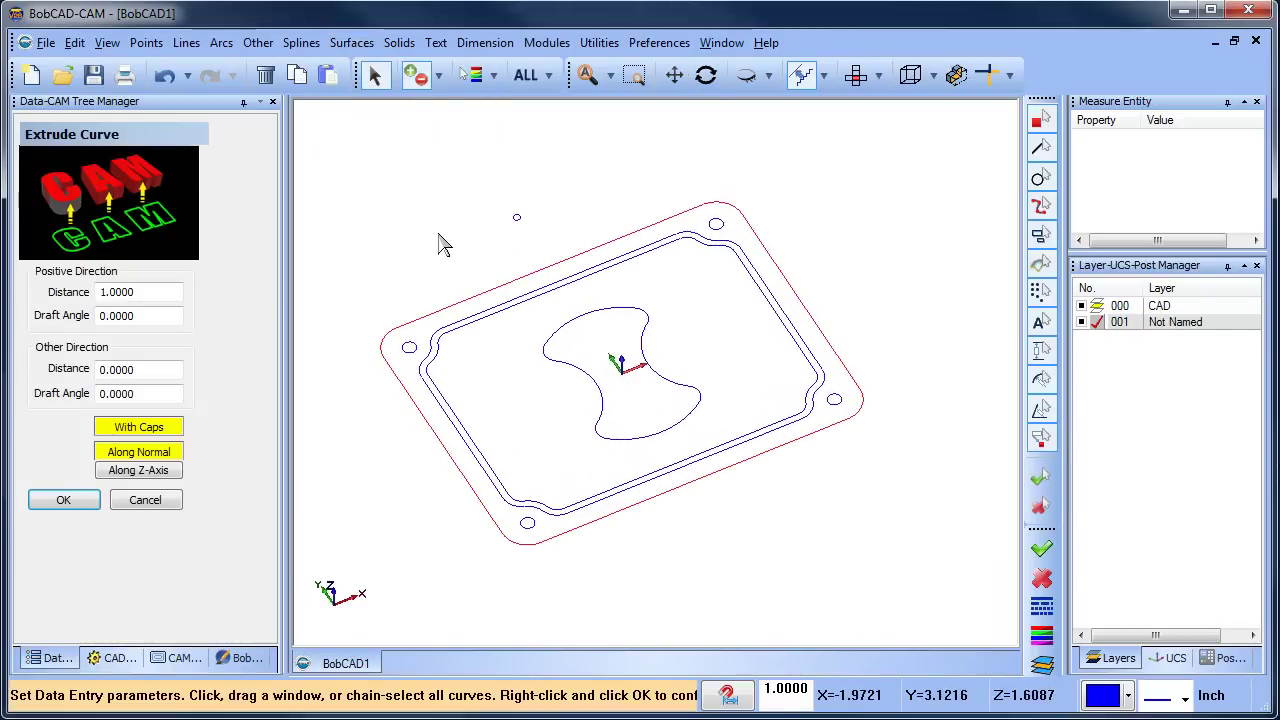
middle_drag(625, 388, 400, 380)
click(130, 292)
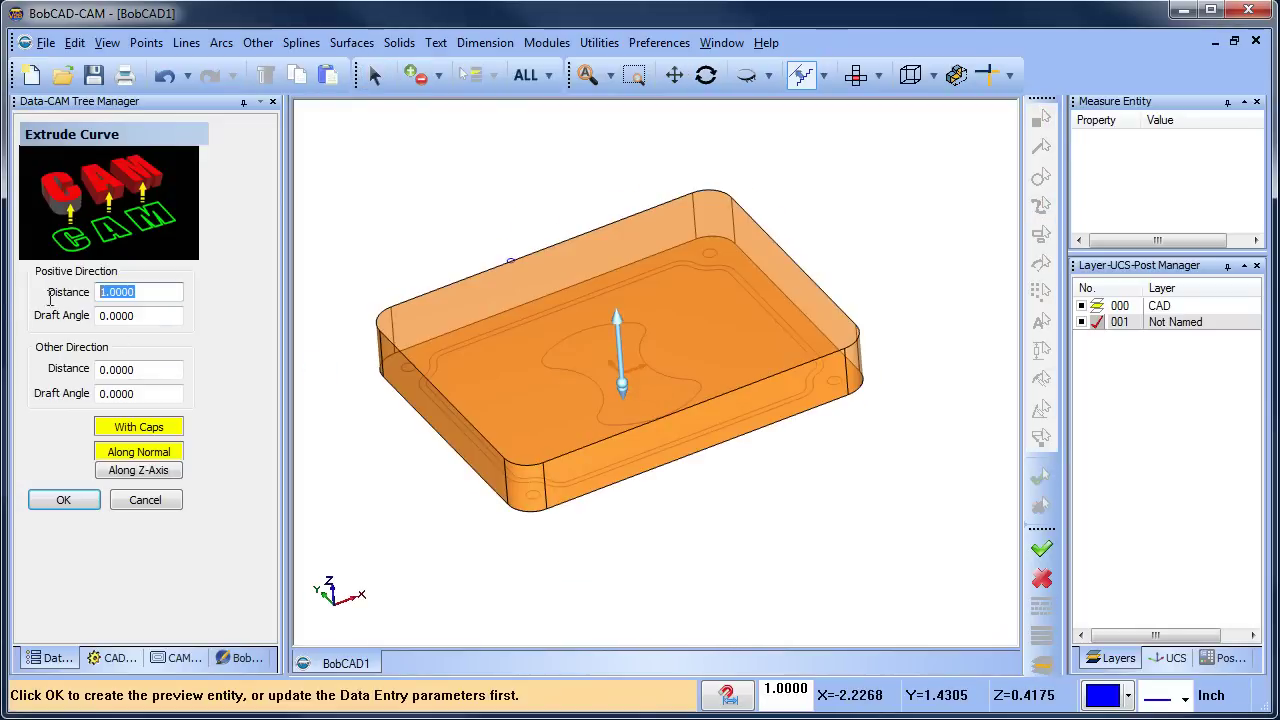
text(0)
click(99, 315)
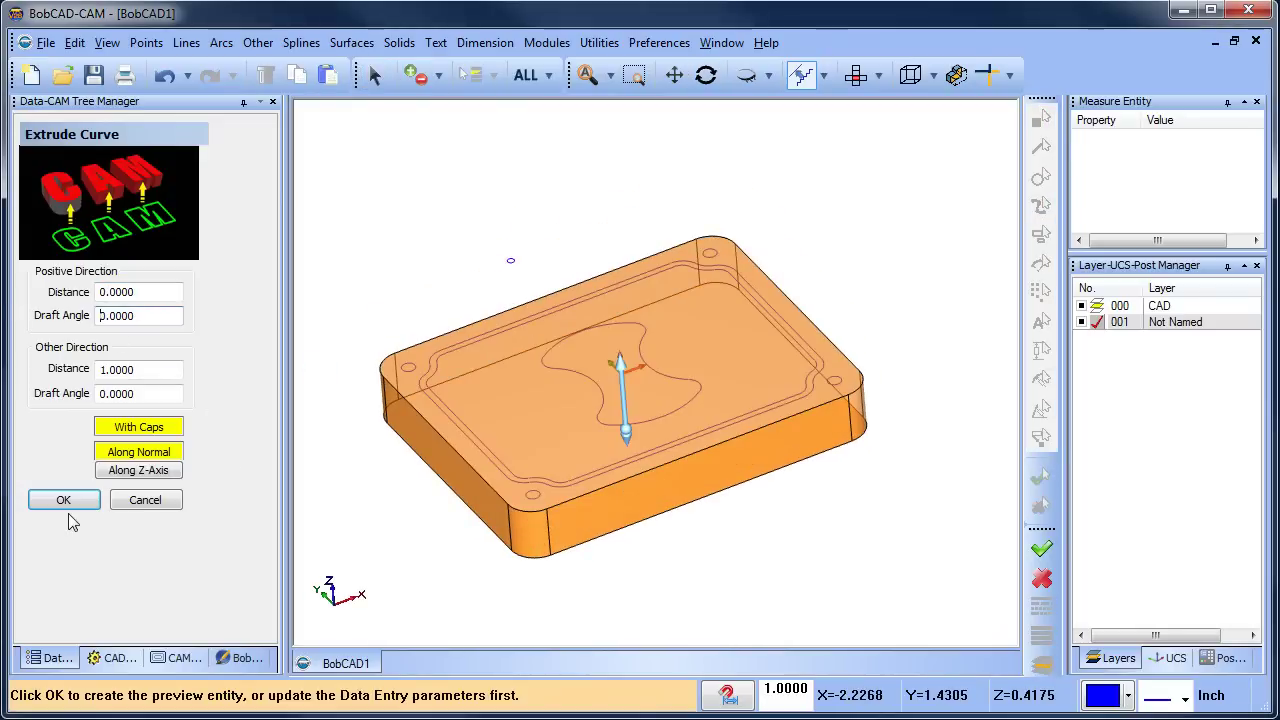
click(63, 501)
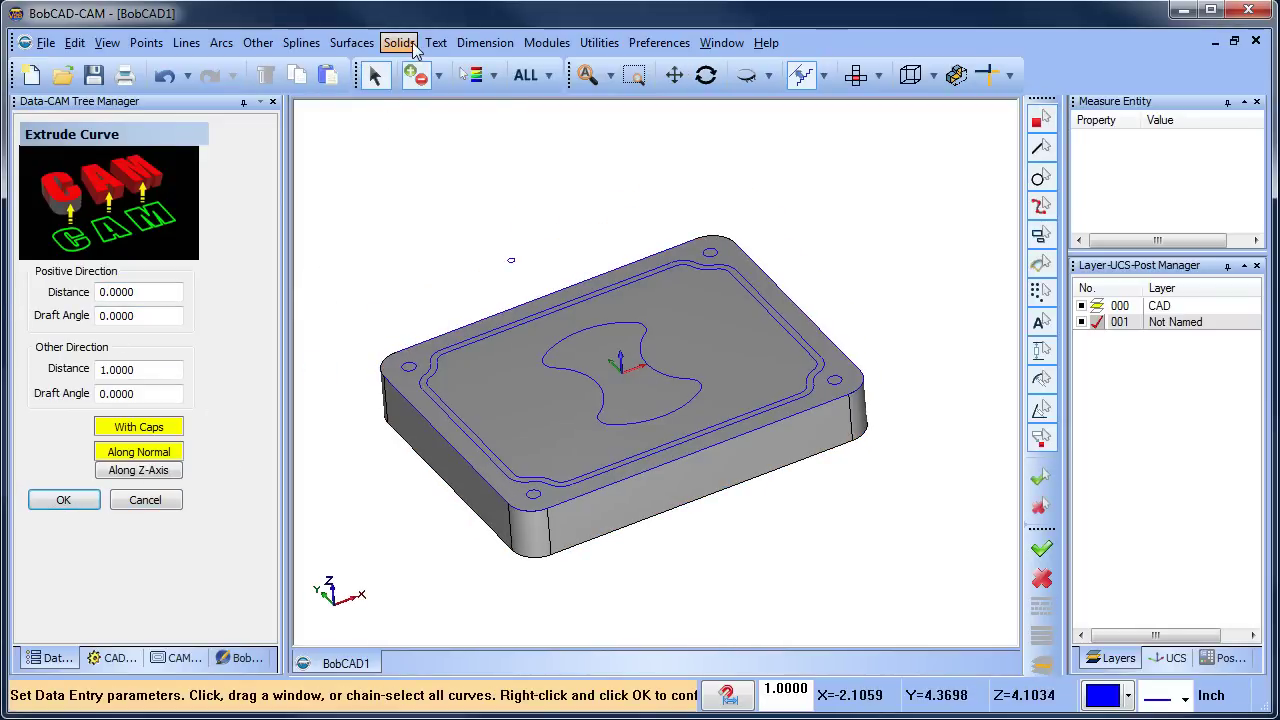
Extrude-cut the inner outline 0.5 deep to form the pocket around the island.
click(399, 43)
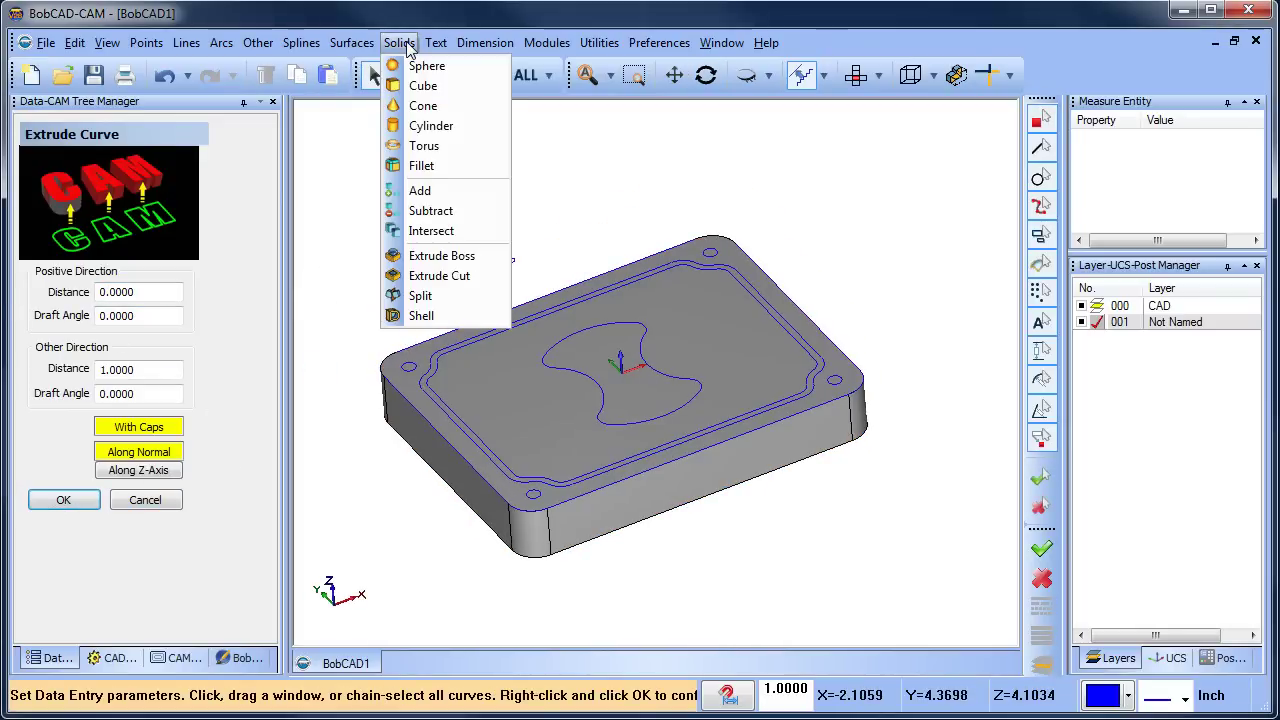
click(483, 283)
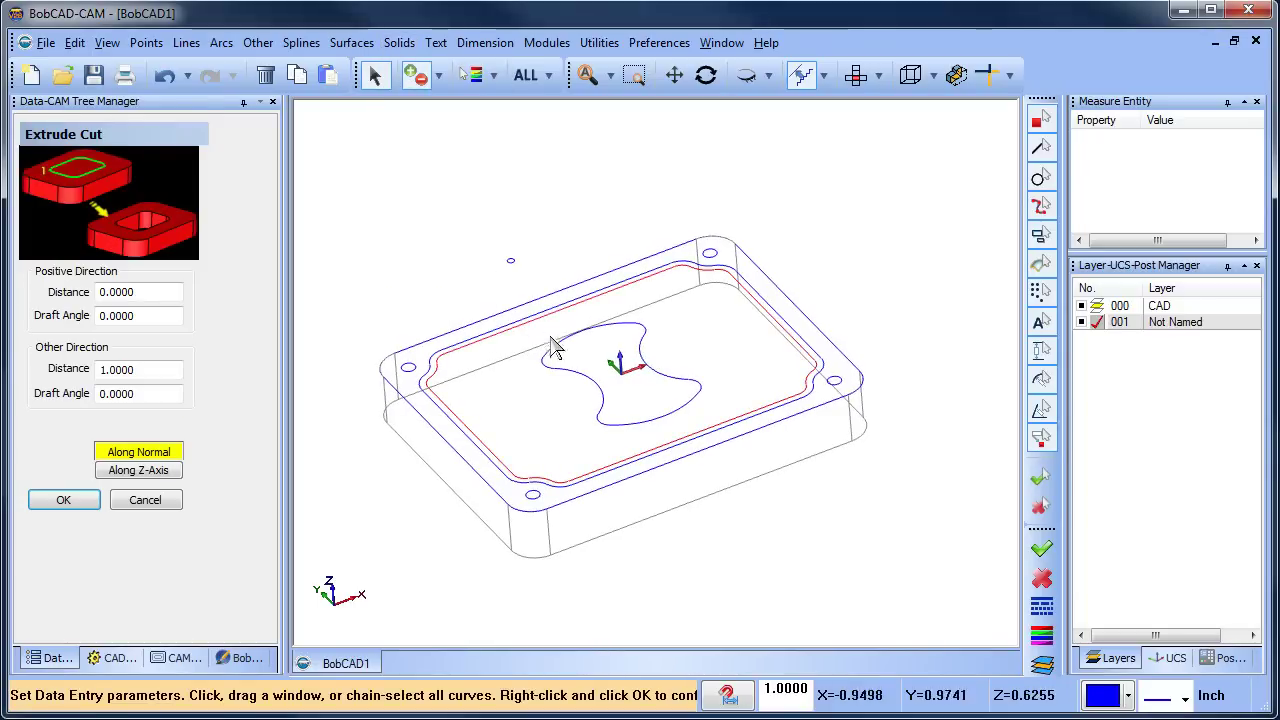
click(589, 336)
right_click(551, 237)
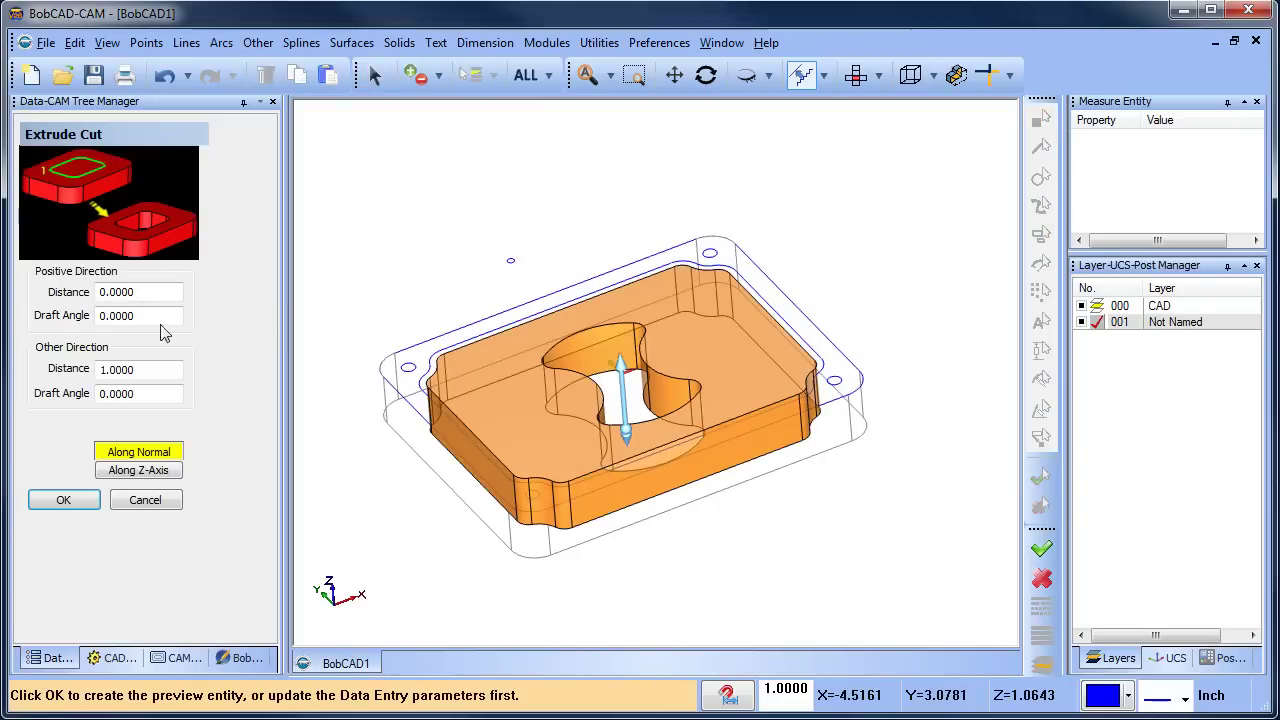
drag(135, 369, 20, 376)
text(.5)
click(95, 499)
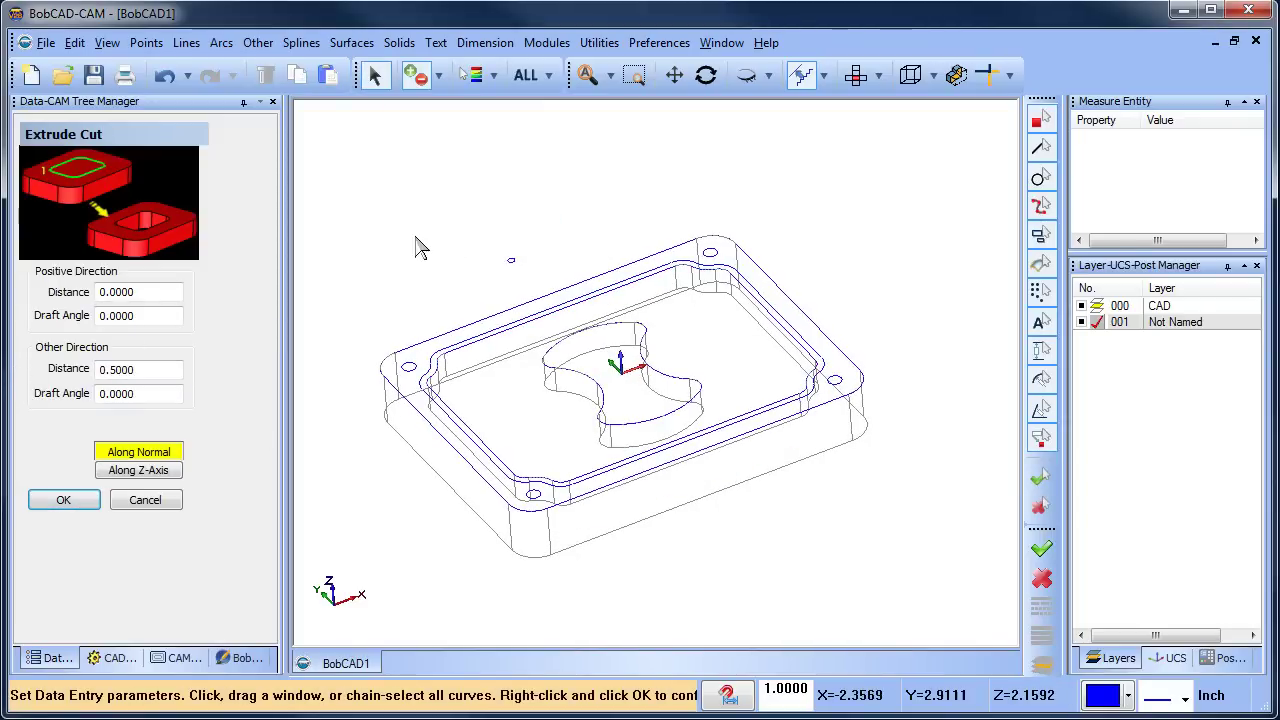
mouse_move(663, 194)
middle_down()
mouse_move(686, 209)
mouse_move(674, 206)
middle_up()
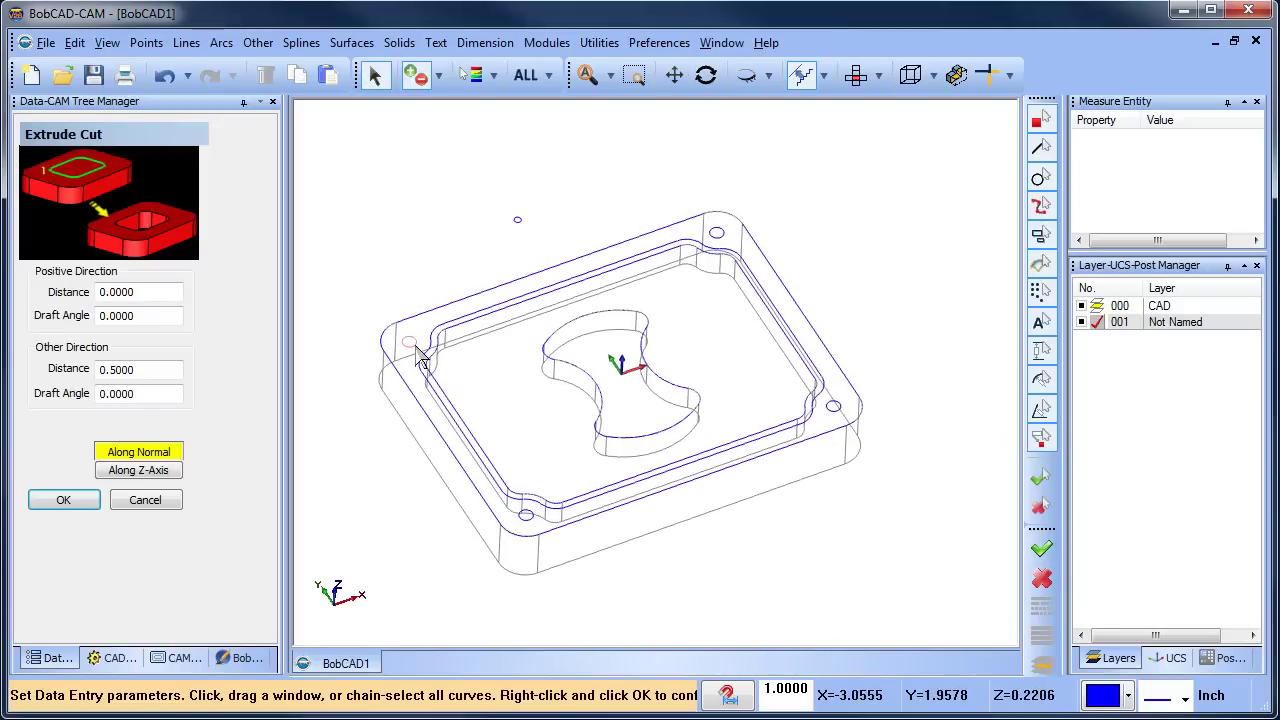
Extrude-cut the corner circles as through-holes, then close the cut command.
click(723, 238)
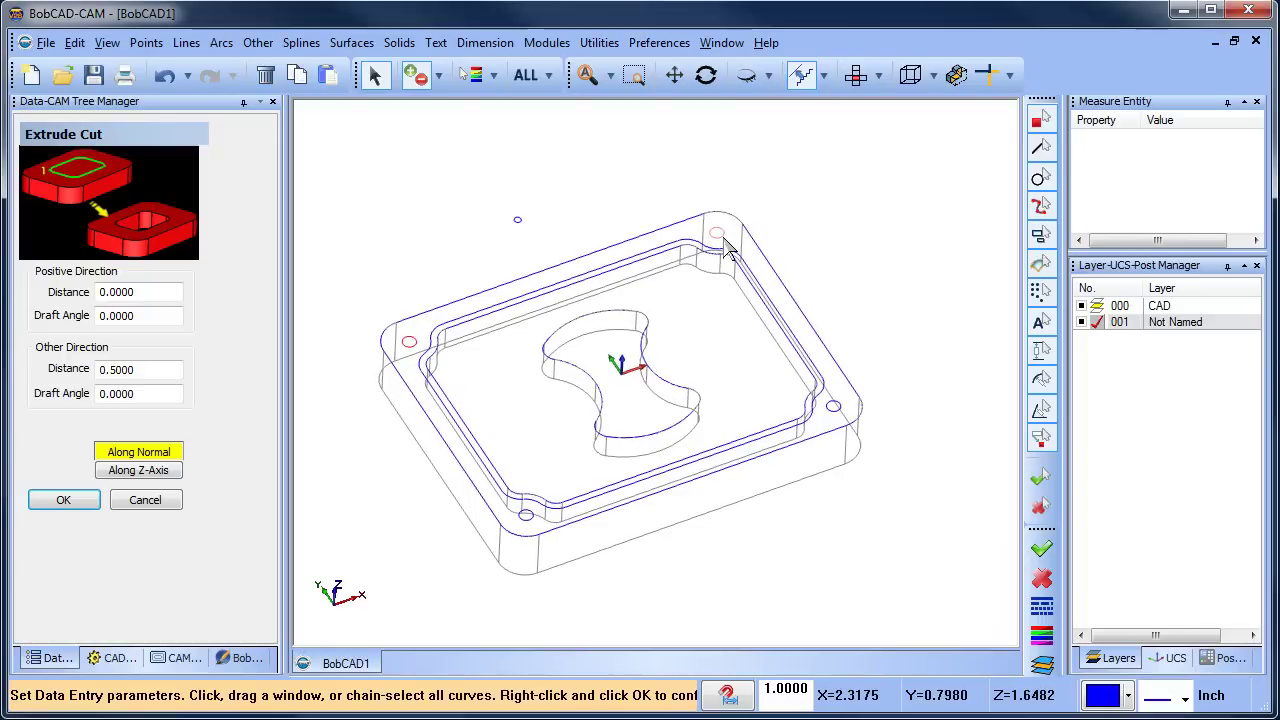
click(833, 410)
click(526, 515)
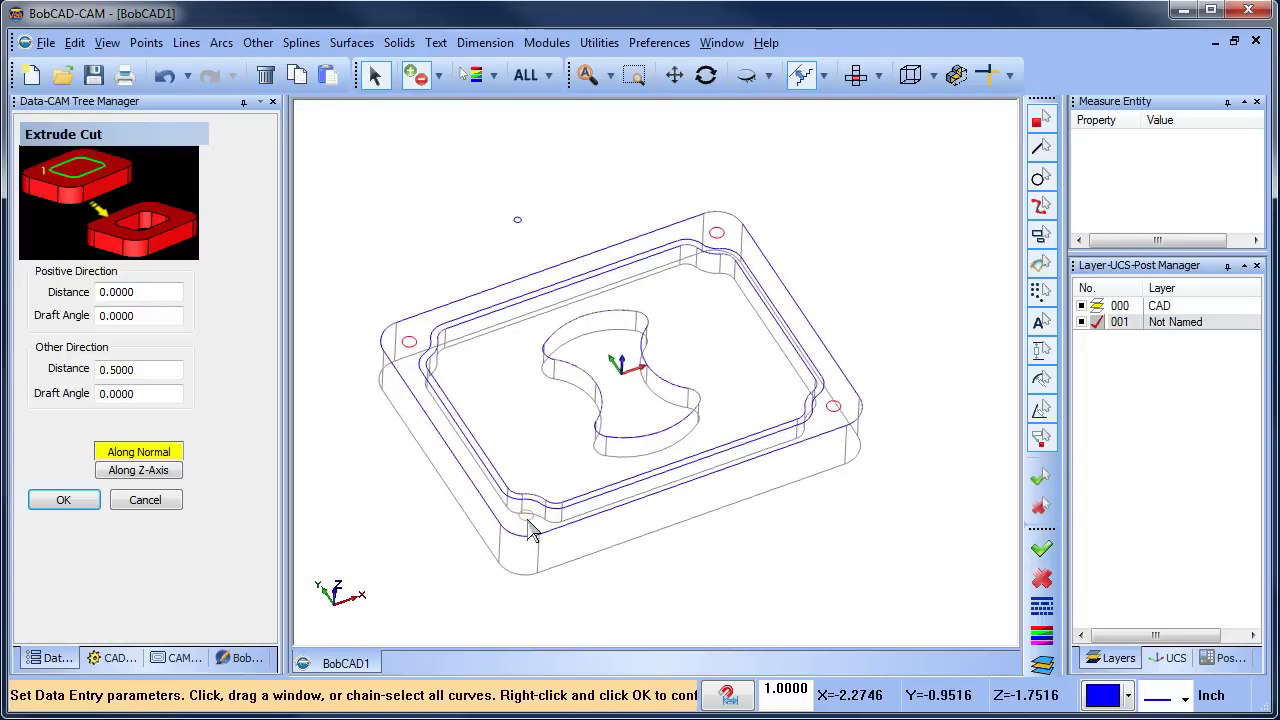
right_click(422, 163)
click(72, 500)
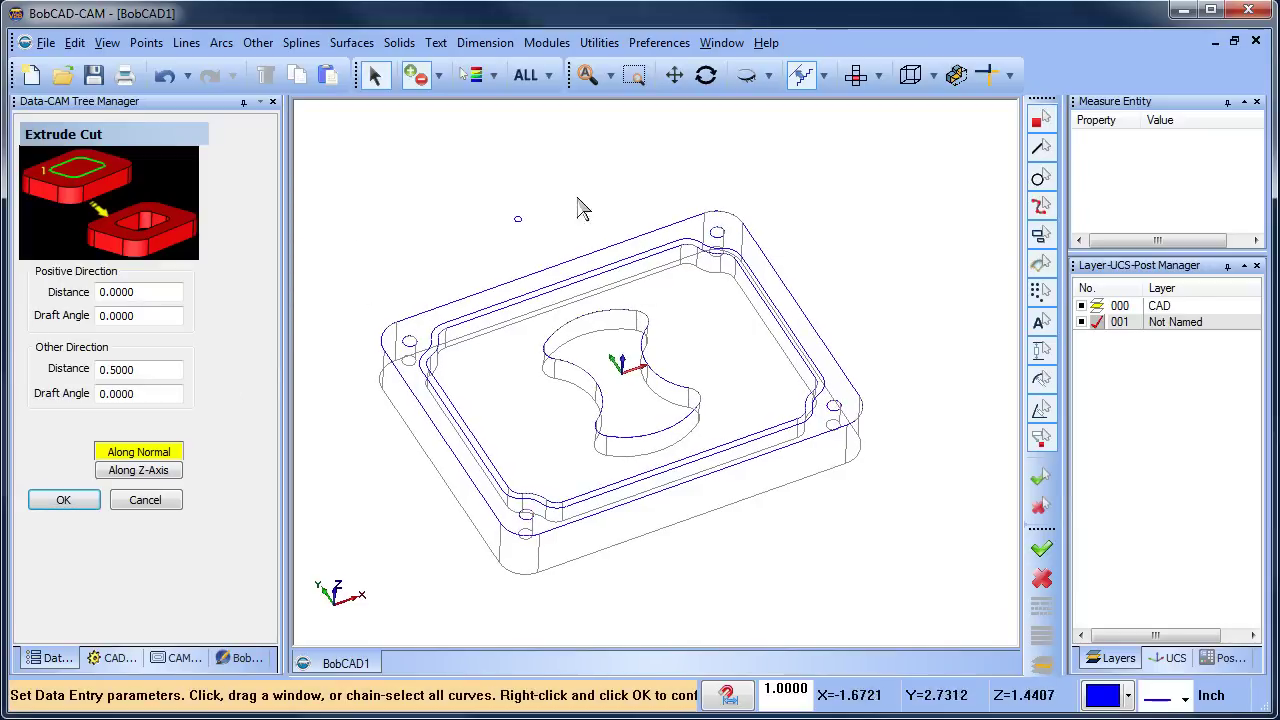
mouse_move(824, 263)
middle_down()
mouse_move(818, 280)
mouse_move(846, 289)
mouse_move(846, 271)
mouse_move(818, 300)
mouse_move(800, 290)
middle_up()
right_click(614, 136)
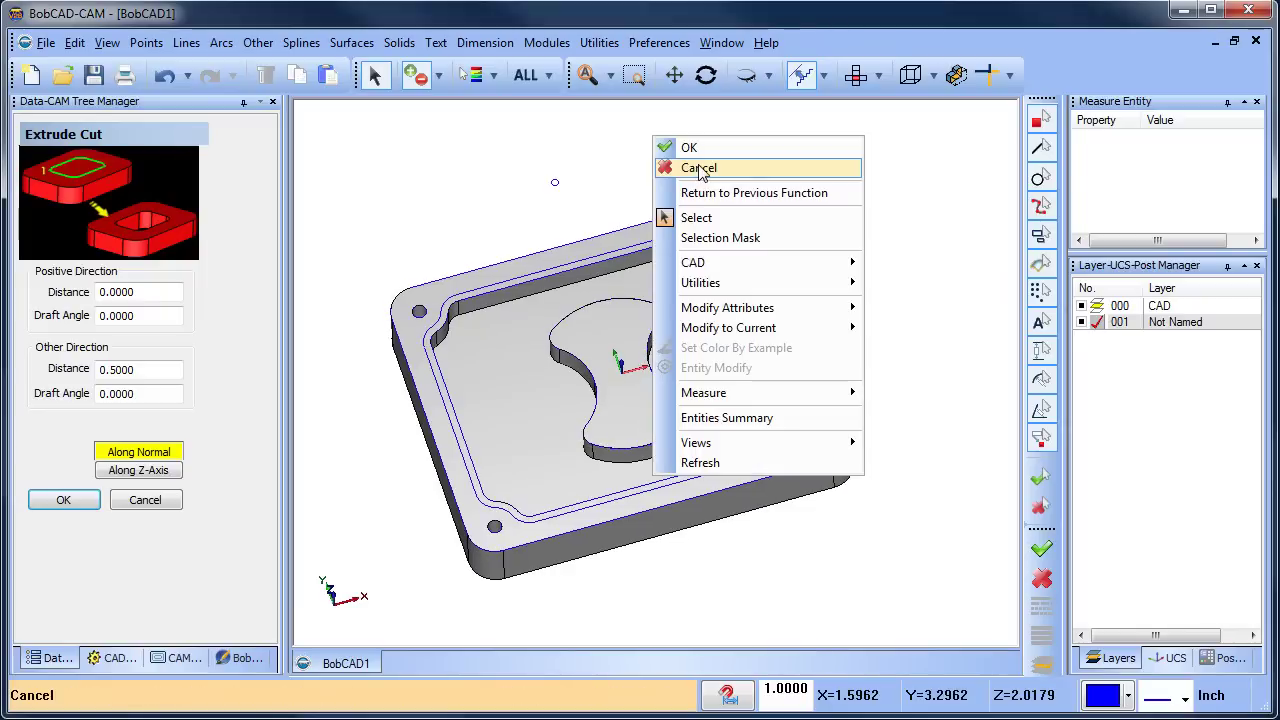
click(680, 170)
right_click(1176, 324)
Add layer 002 as current, hide layer 001 and switch to Top view.
click(1130, 338)
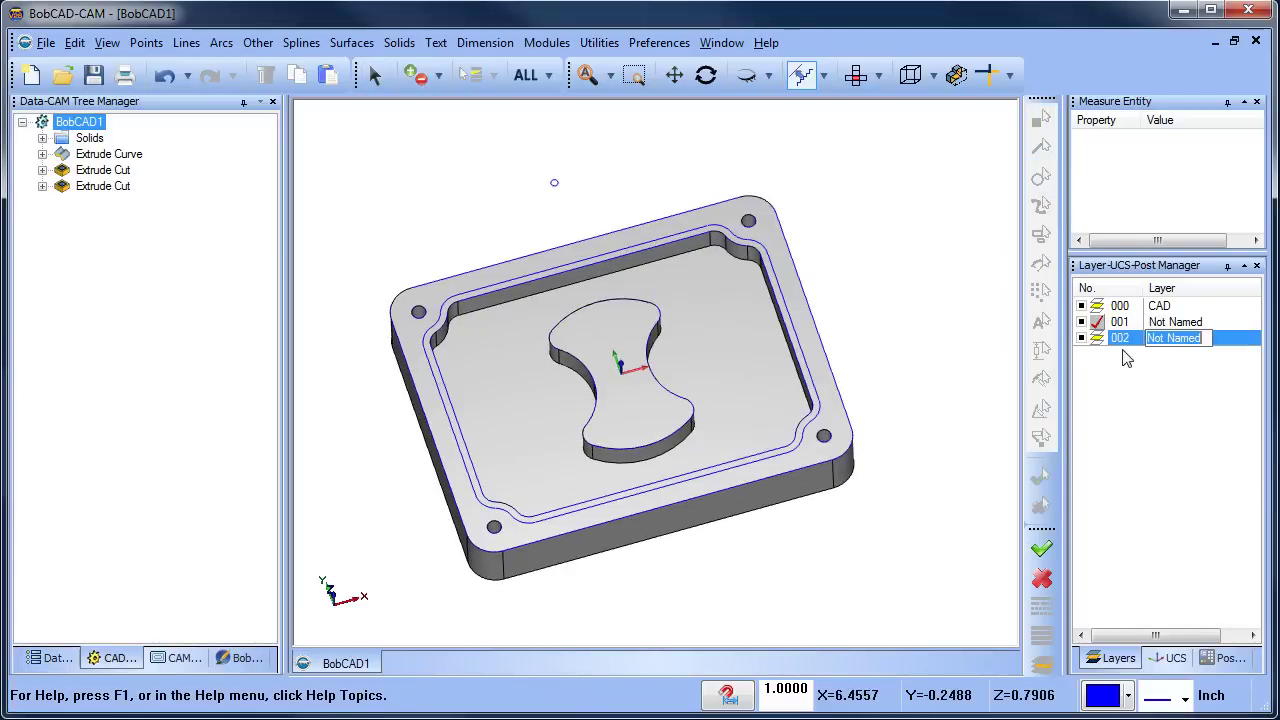
click(1096, 338)
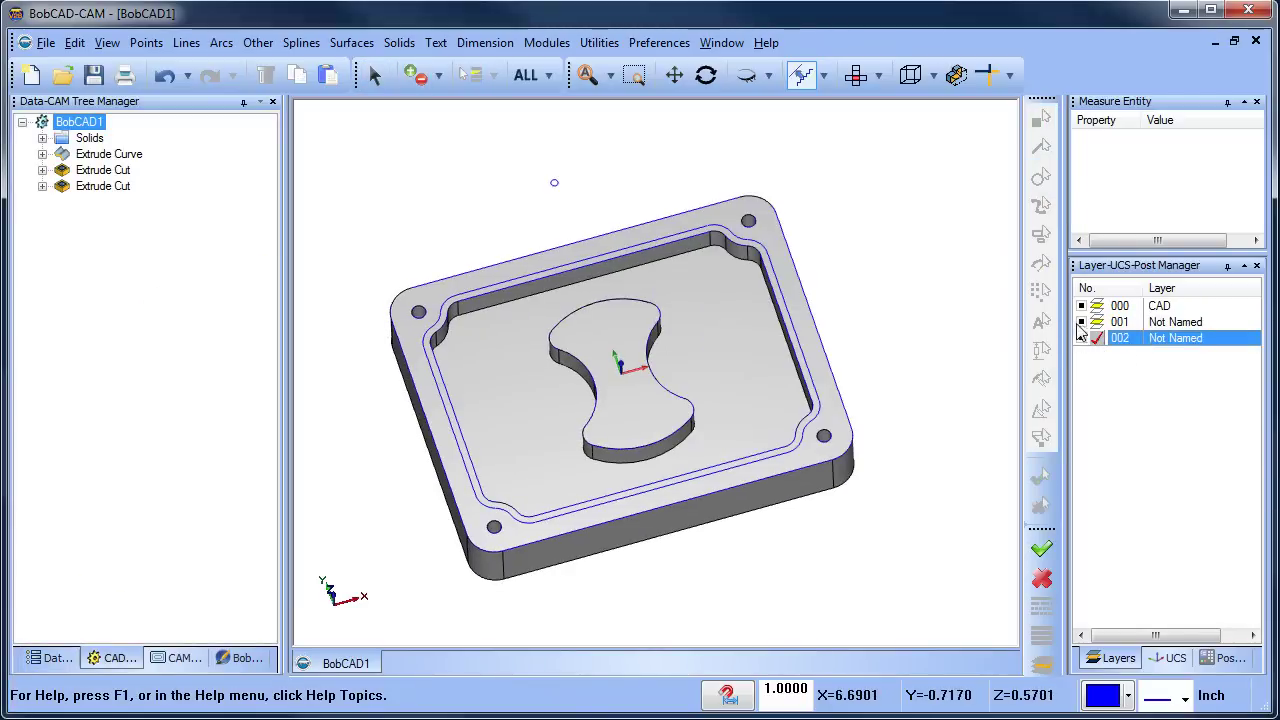
click(1081, 322)
click(855, 75)
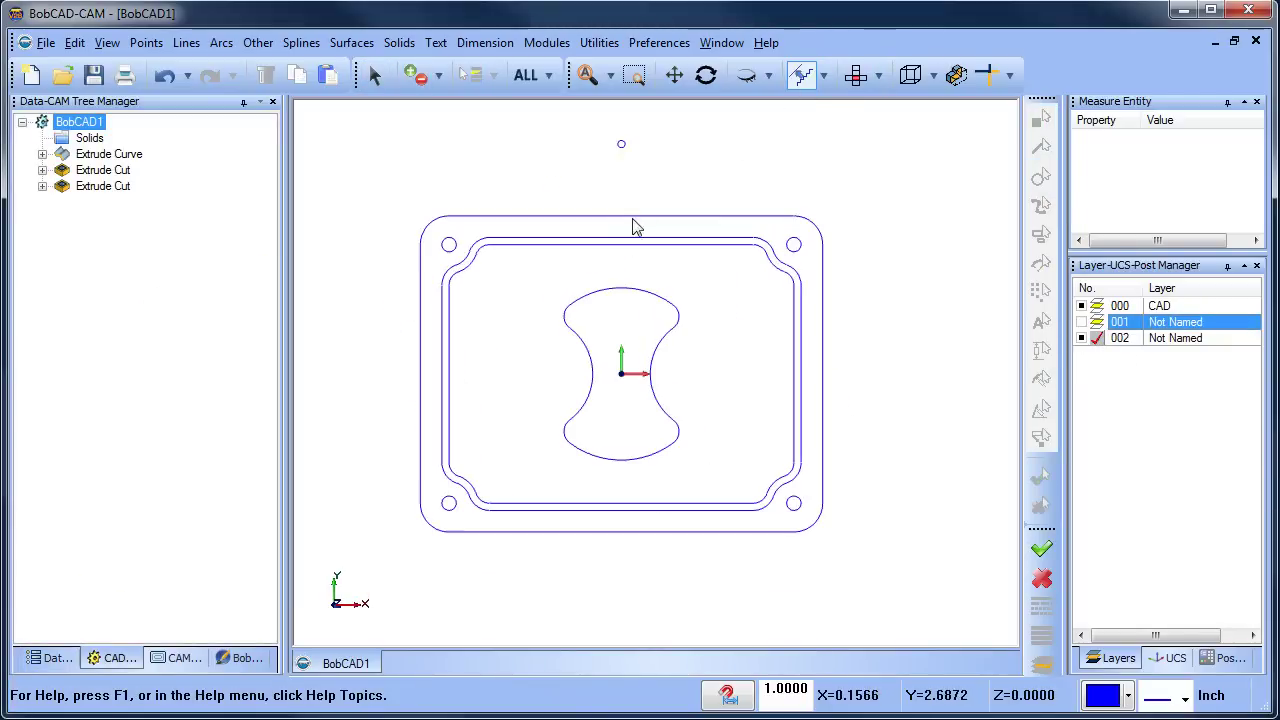
scroll(415, 130, down, 1)
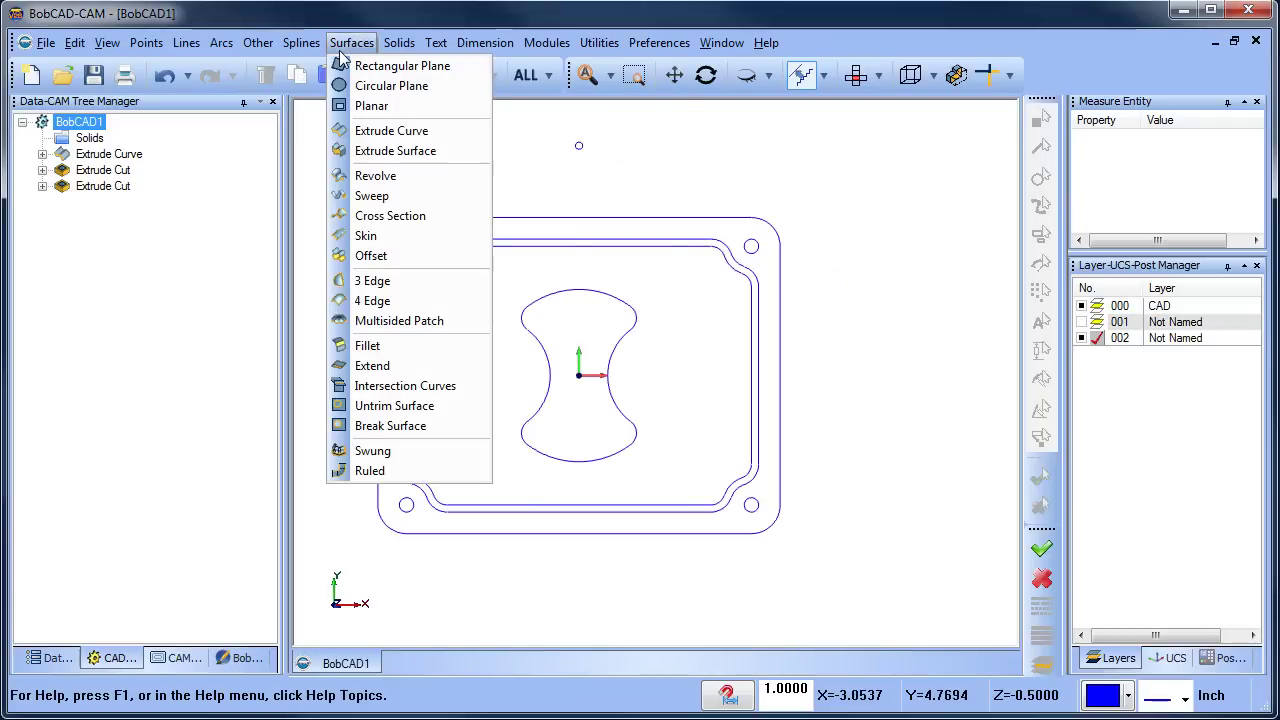
Start a sweep surface using the small circle as profile, attached at its centre.
click(352, 42)
click(396, 198)
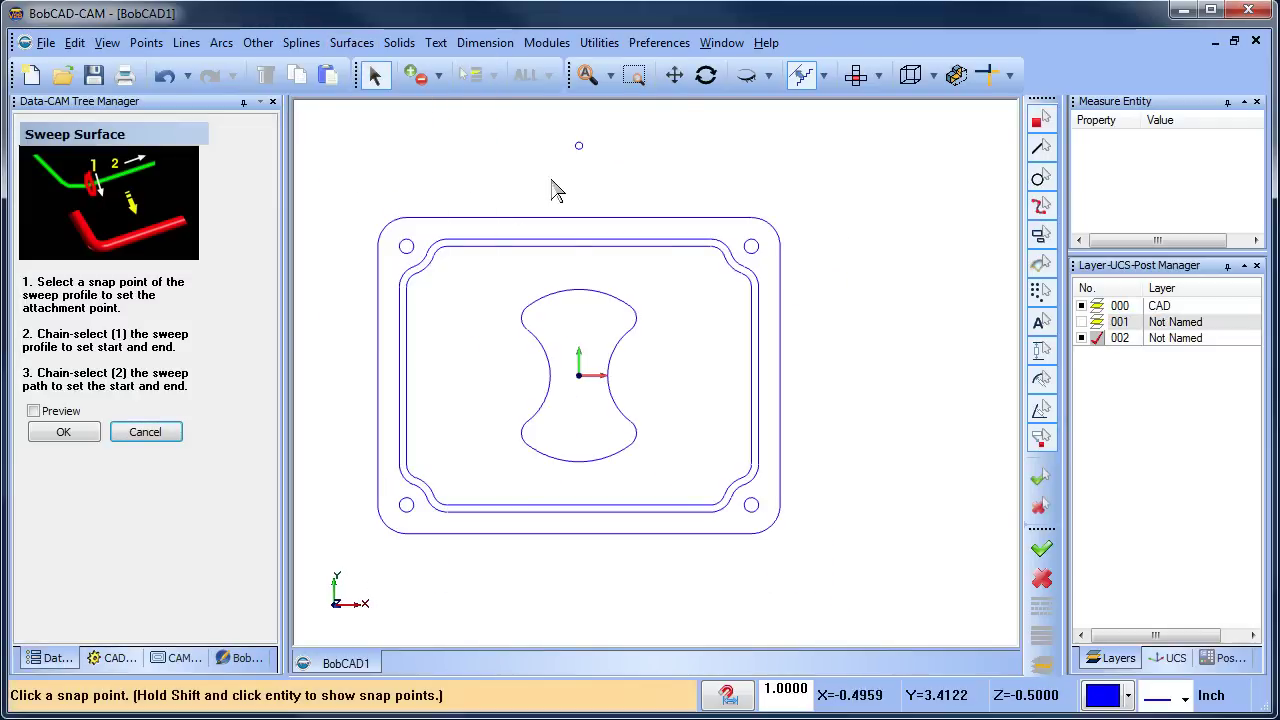
scroll(580, 172, up, 4)
middle_drag(583, 169, 548, 295)
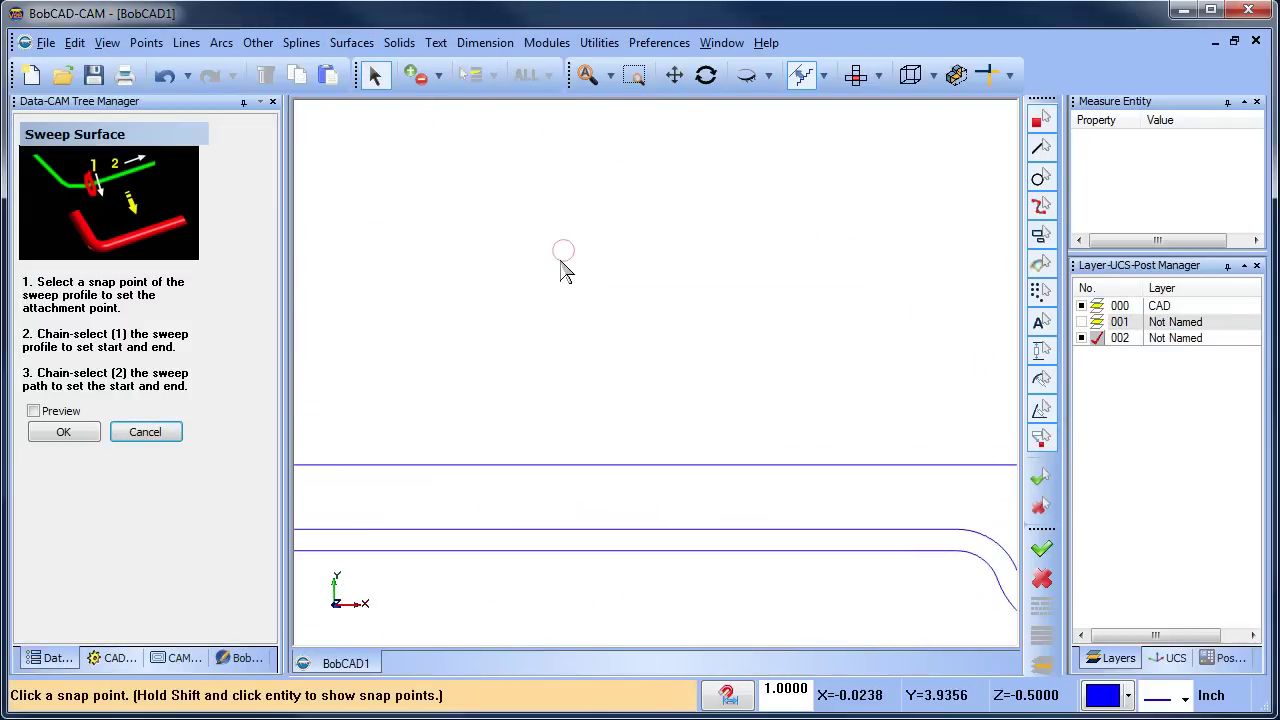
shift+click(561, 266)
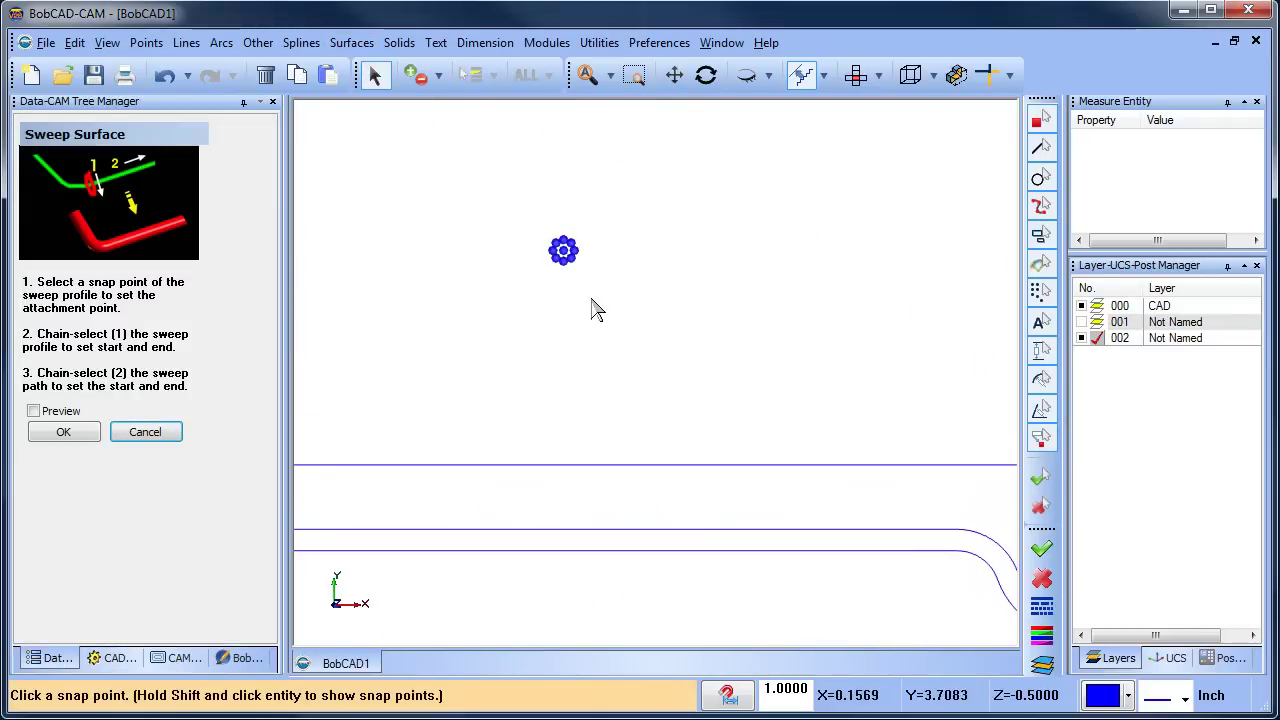
click(564, 251)
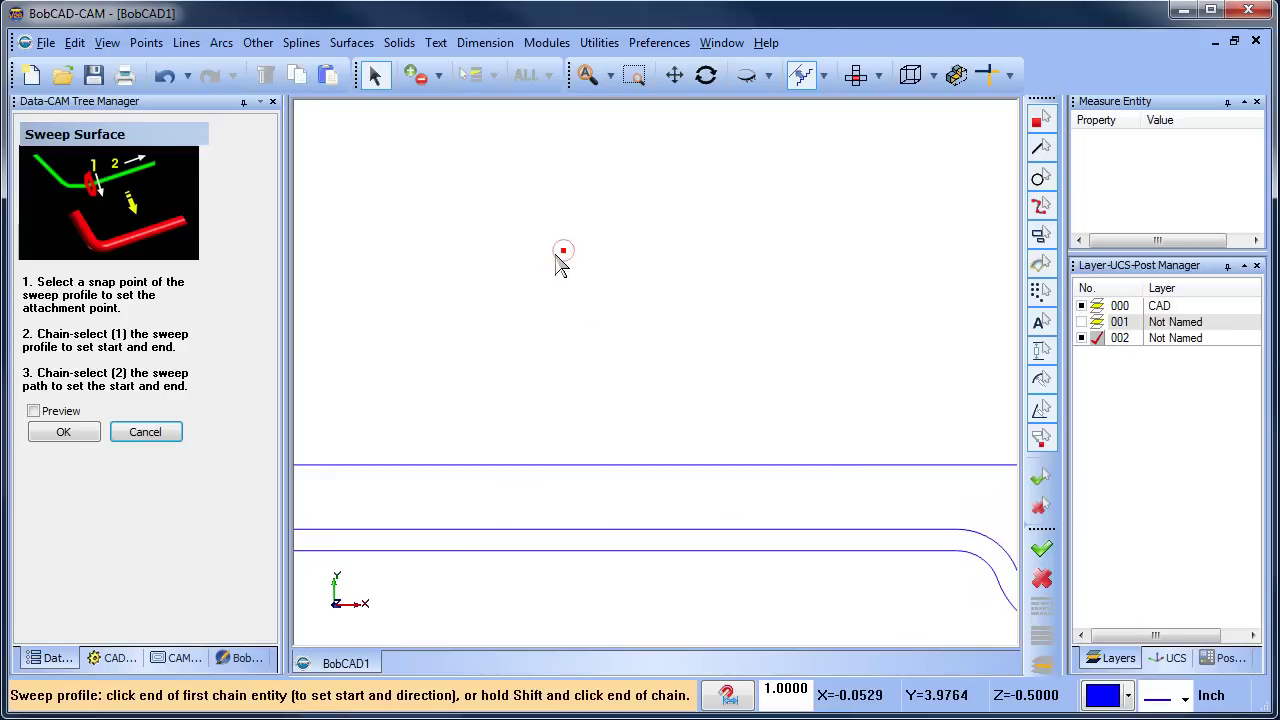
click(558, 262)
Sweep the circle along the inner groove outline into a tube, then show layer 001.
scroll(575, 305, down, 5)
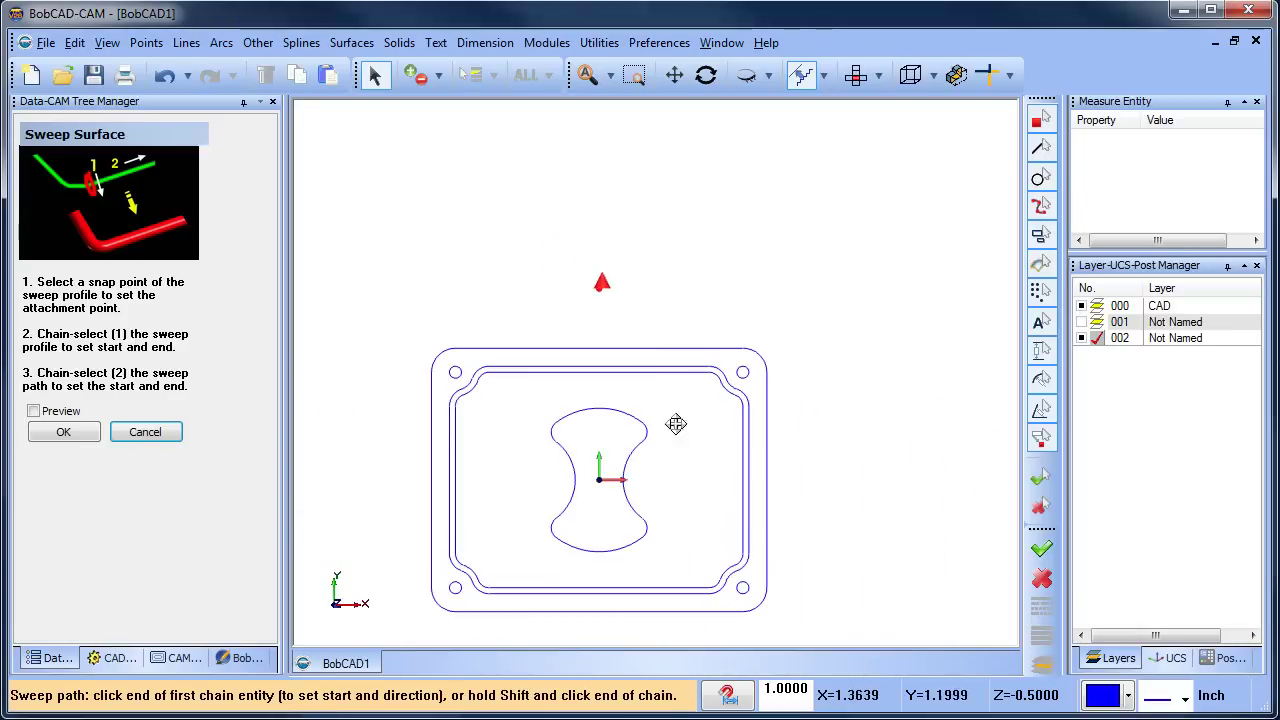
middle_drag(677, 423, 677, 309)
scroll(677, 309, up, 2)
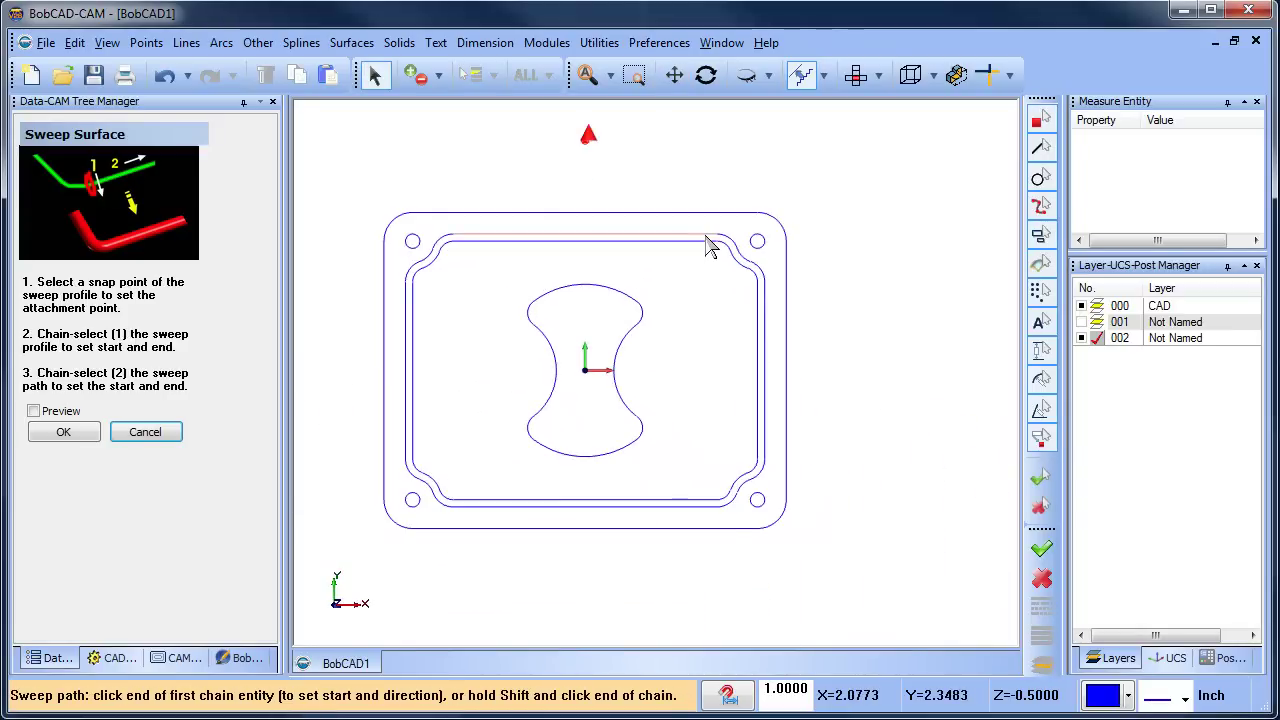
click(706, 245)
middle_drag(700, 449, 760, 340)
key(Escape)
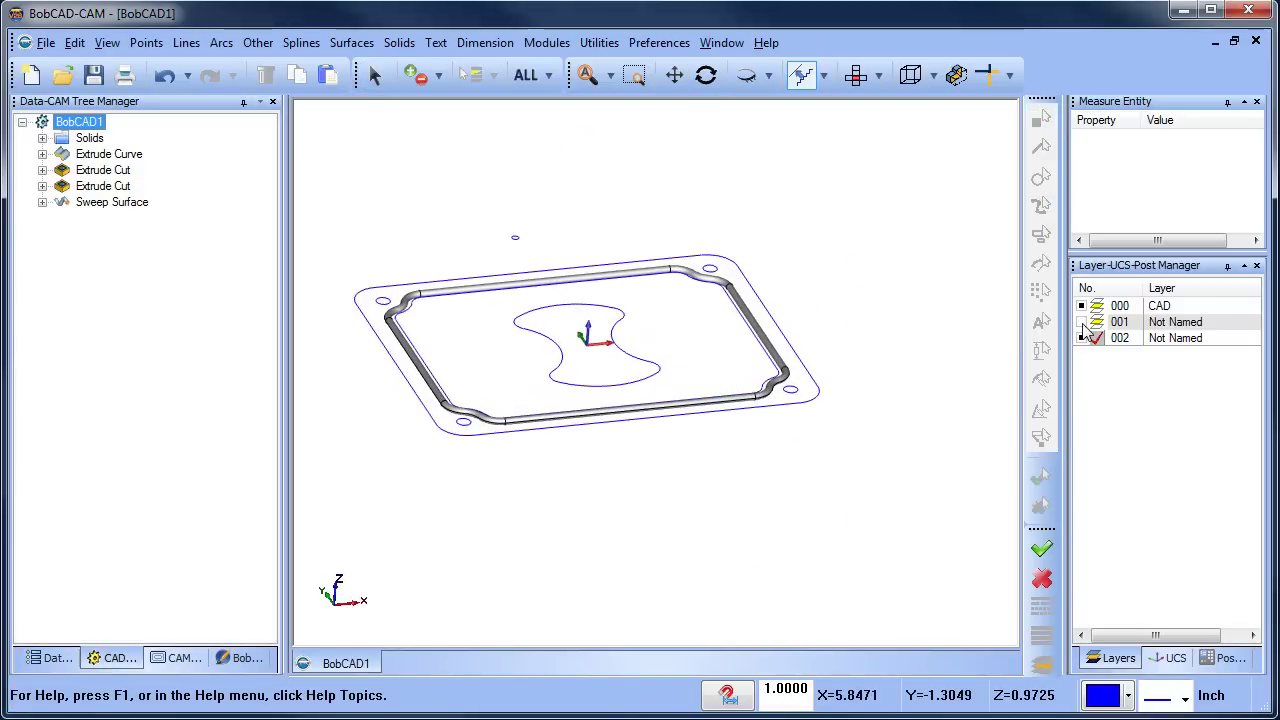
click(1082, 322)
Begin a Boolean Subtract with the plate selected as the solid to keep.
middle_drag(694, 449, 686, 292)
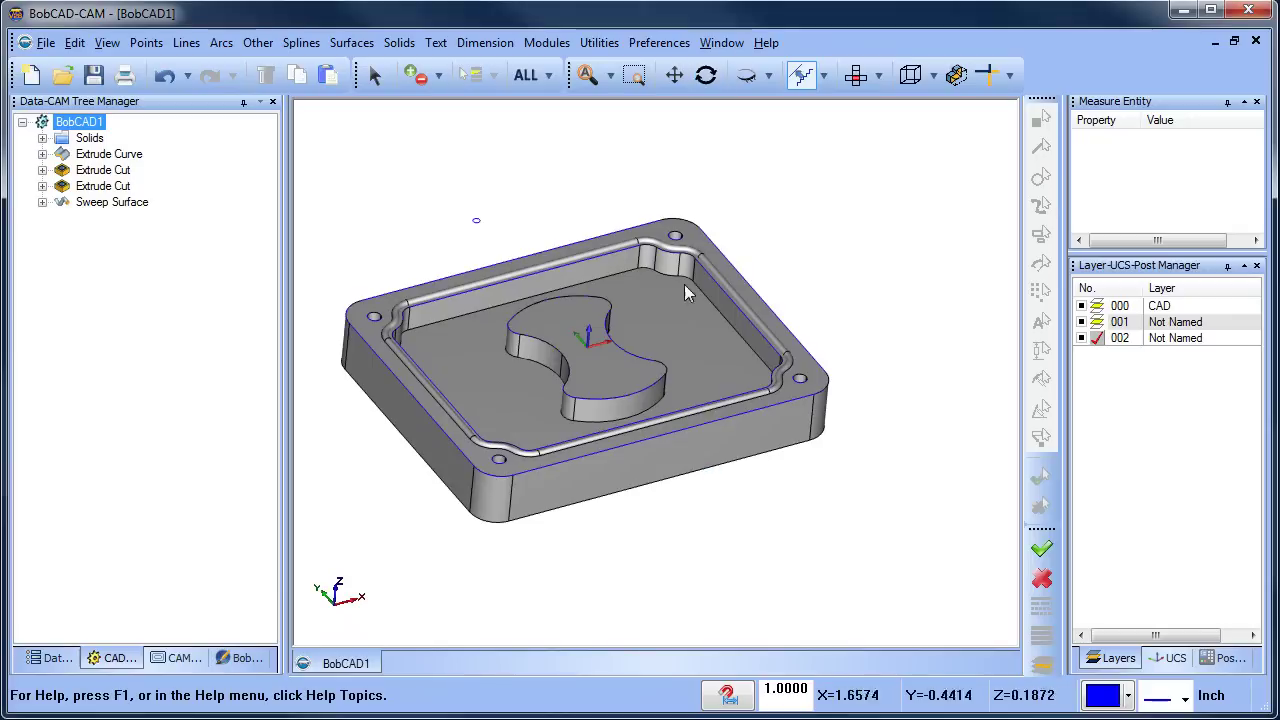
click(399, 43)
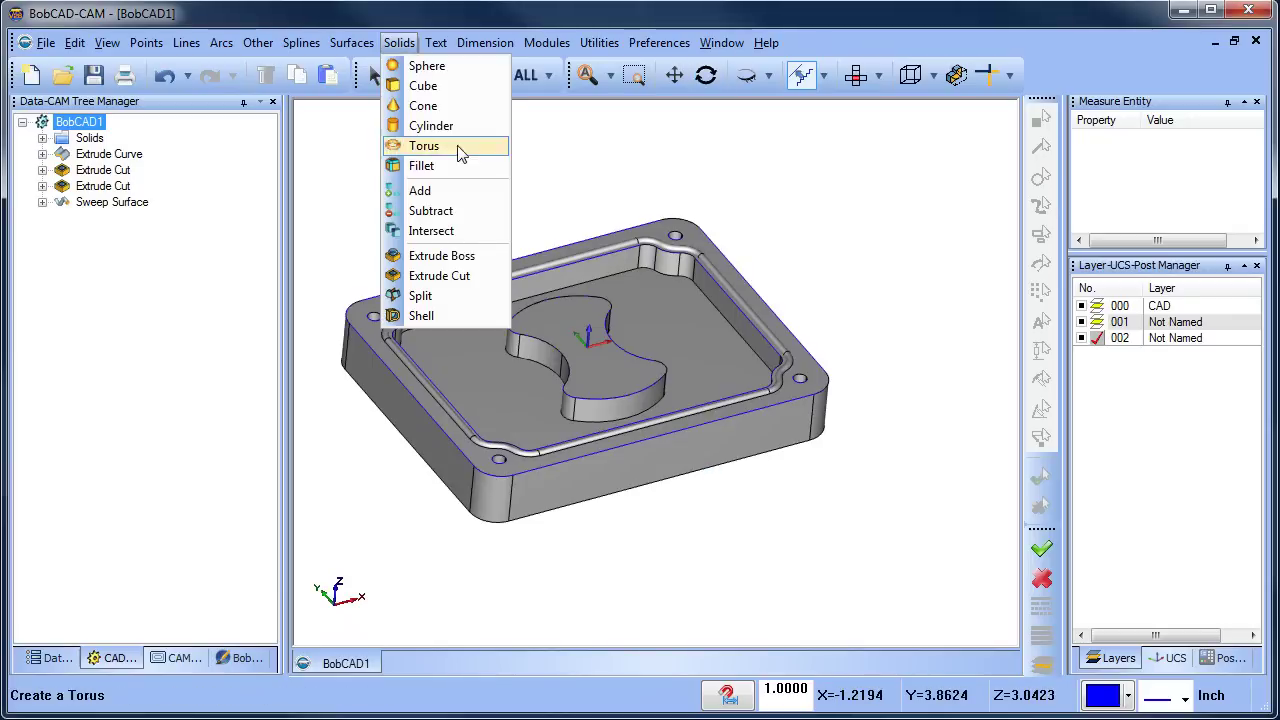
click(466, 209)
click(733, 285)
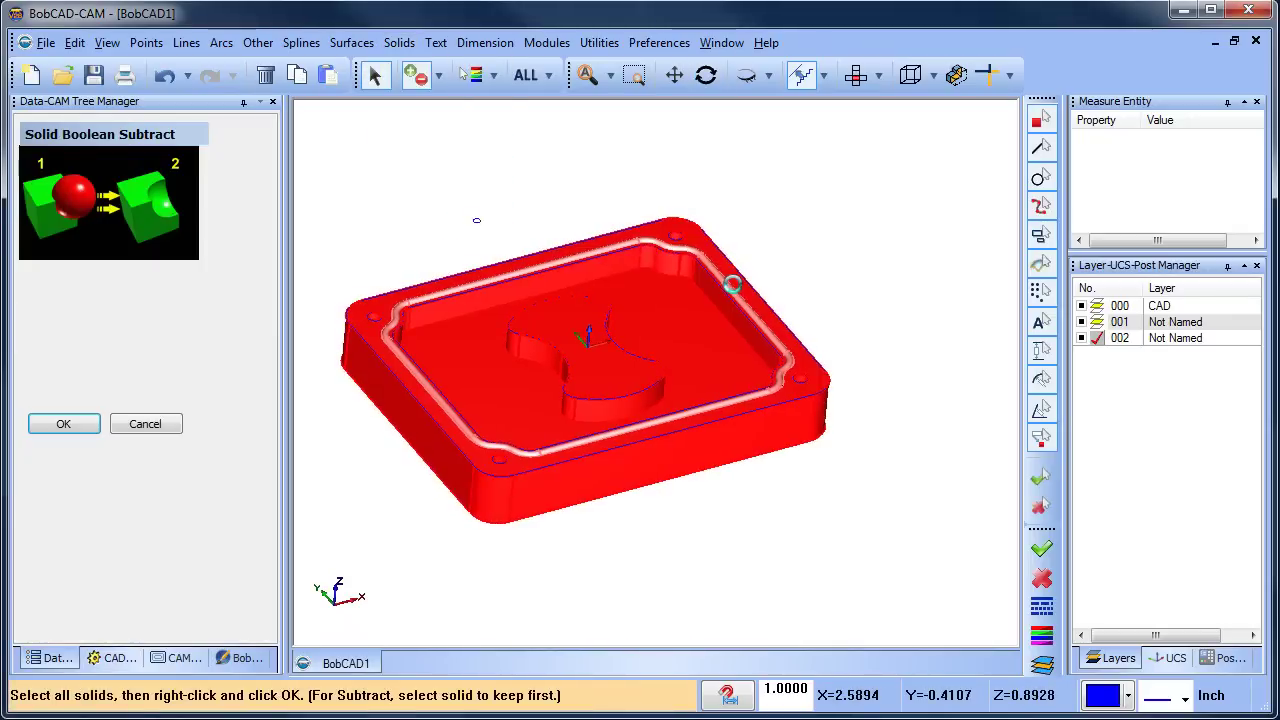
right_click(819, 228)
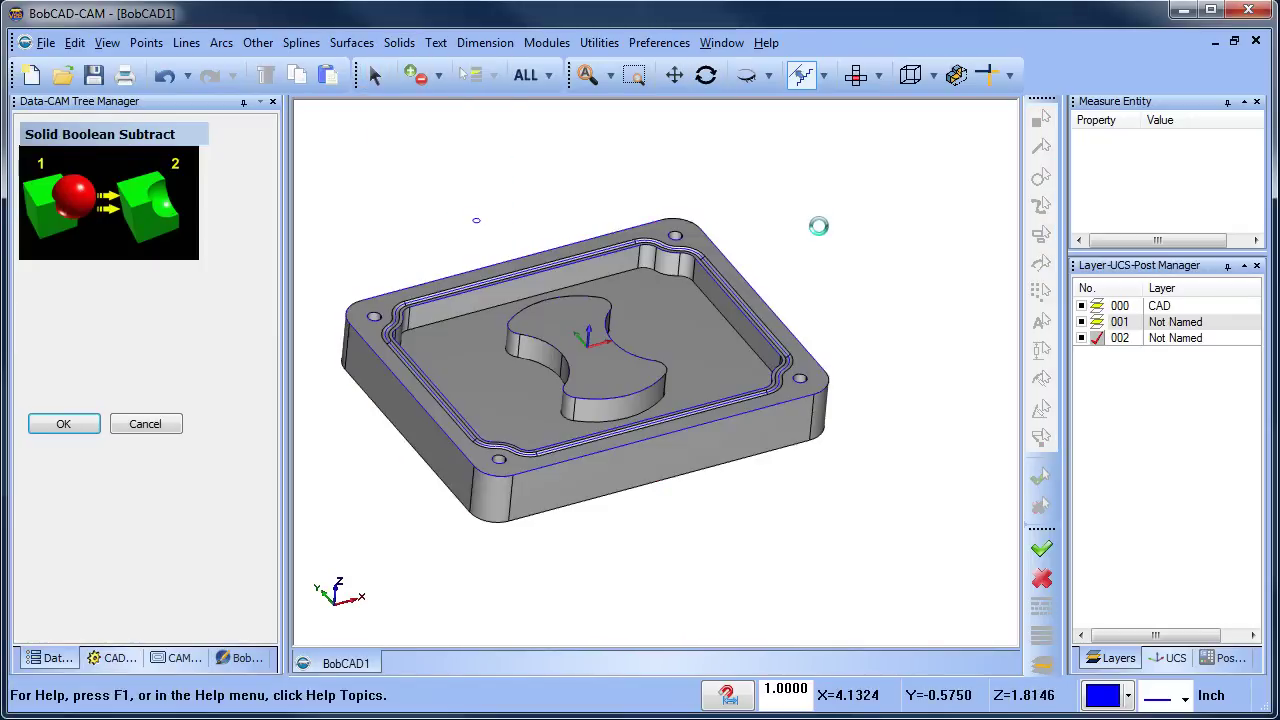
Adjust layer visibility, select the swept tube and run the subtraction to cut the groove.
click(1097, 305)
click(1081, 321)
click(1081, 321)
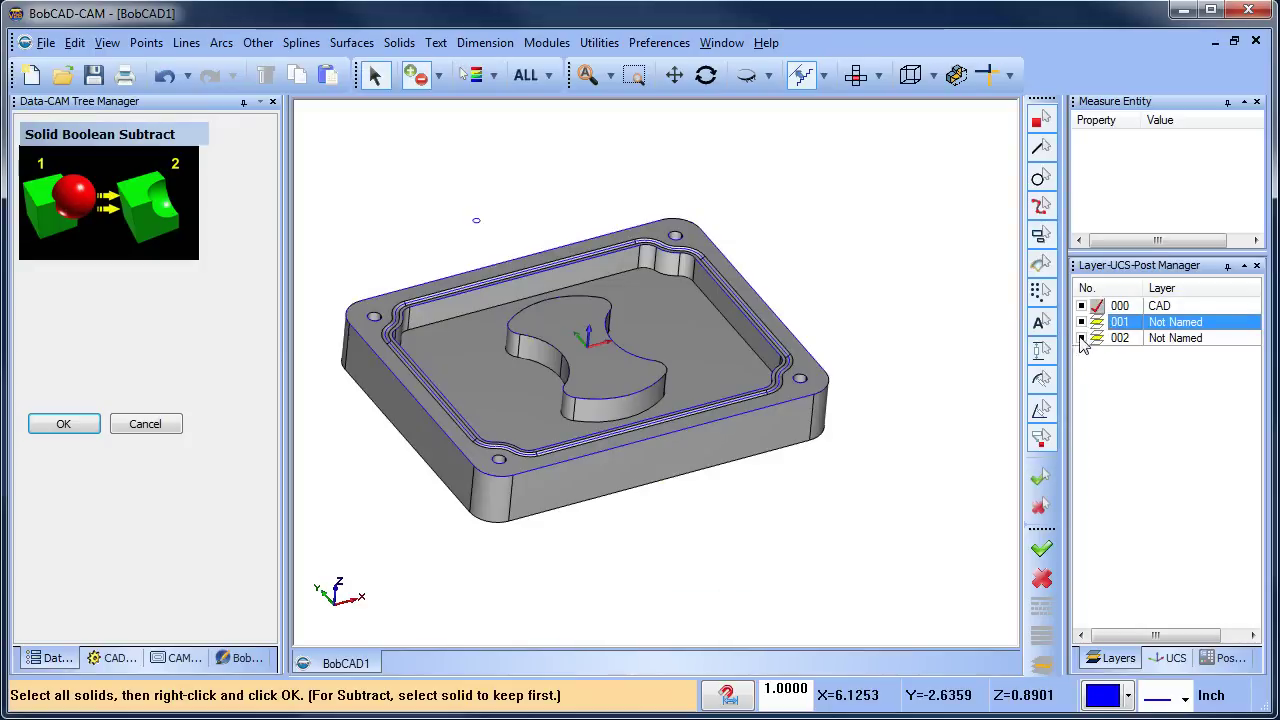
click(1081, 337)
click(1097, 337)
click(1081, 305)
click(744, 291)
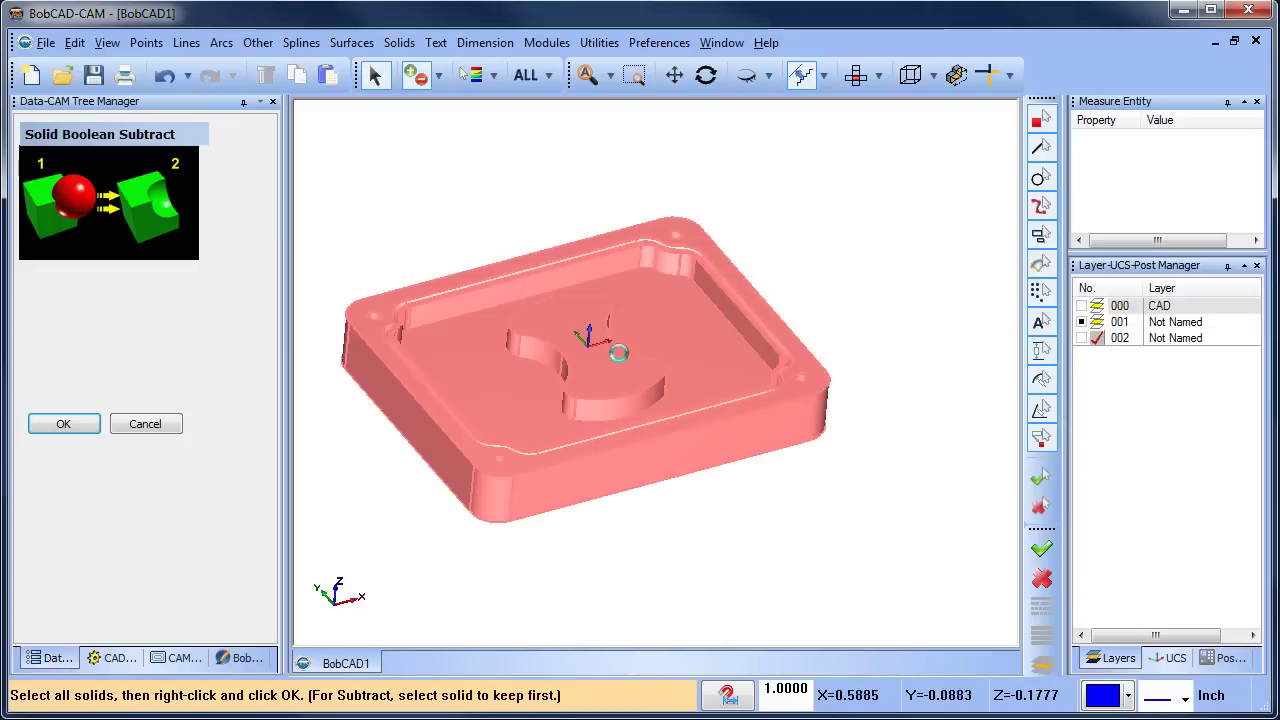
middle_drag(744, 291, 791, 226)
right_click(793, 226)
click(855, 238)
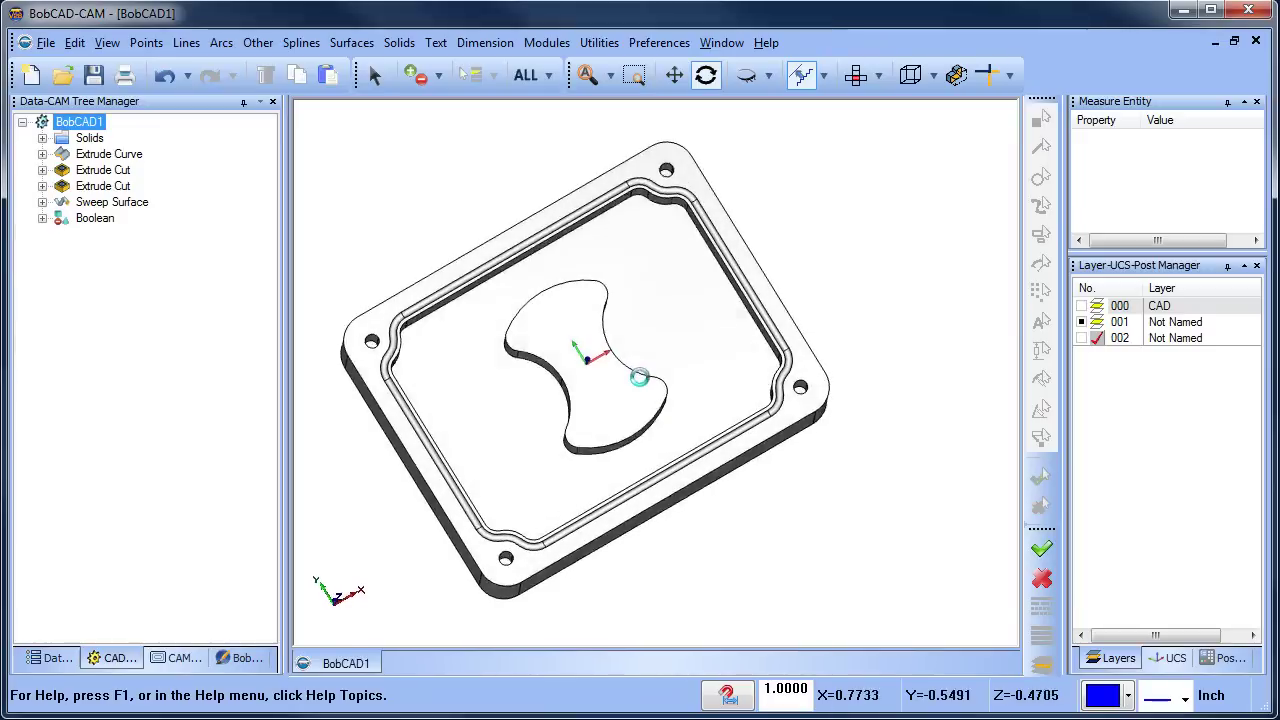
middle_drag(645, 382, 697, 418)
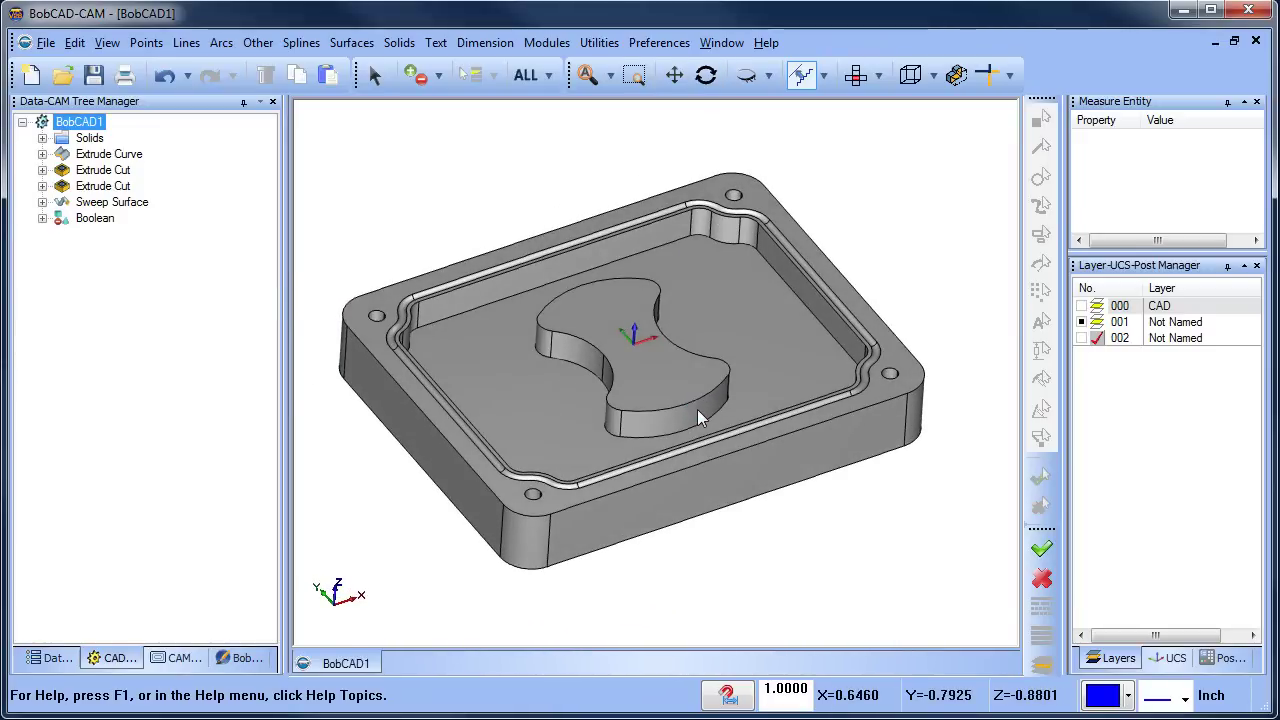